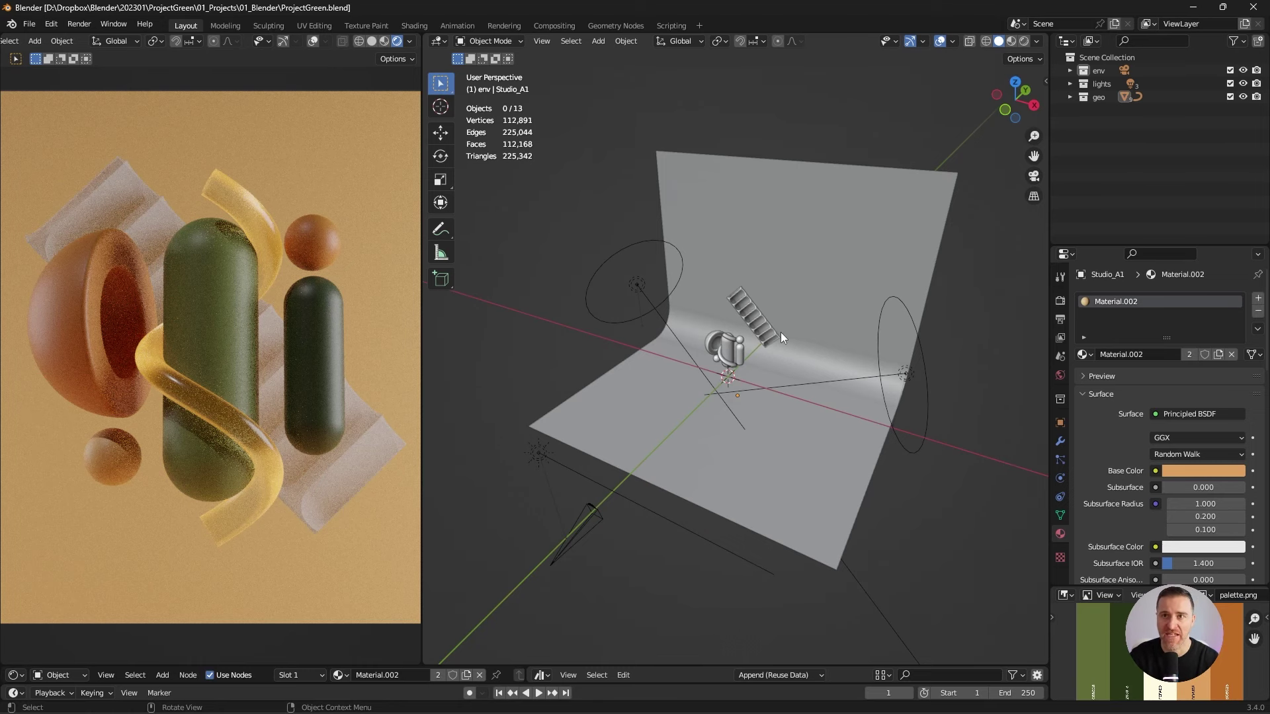
# - Examine the finished scene's individual shapes and the curved studio backdrop with its lights and camera
pyautogui.scroll(8, 781, 332)
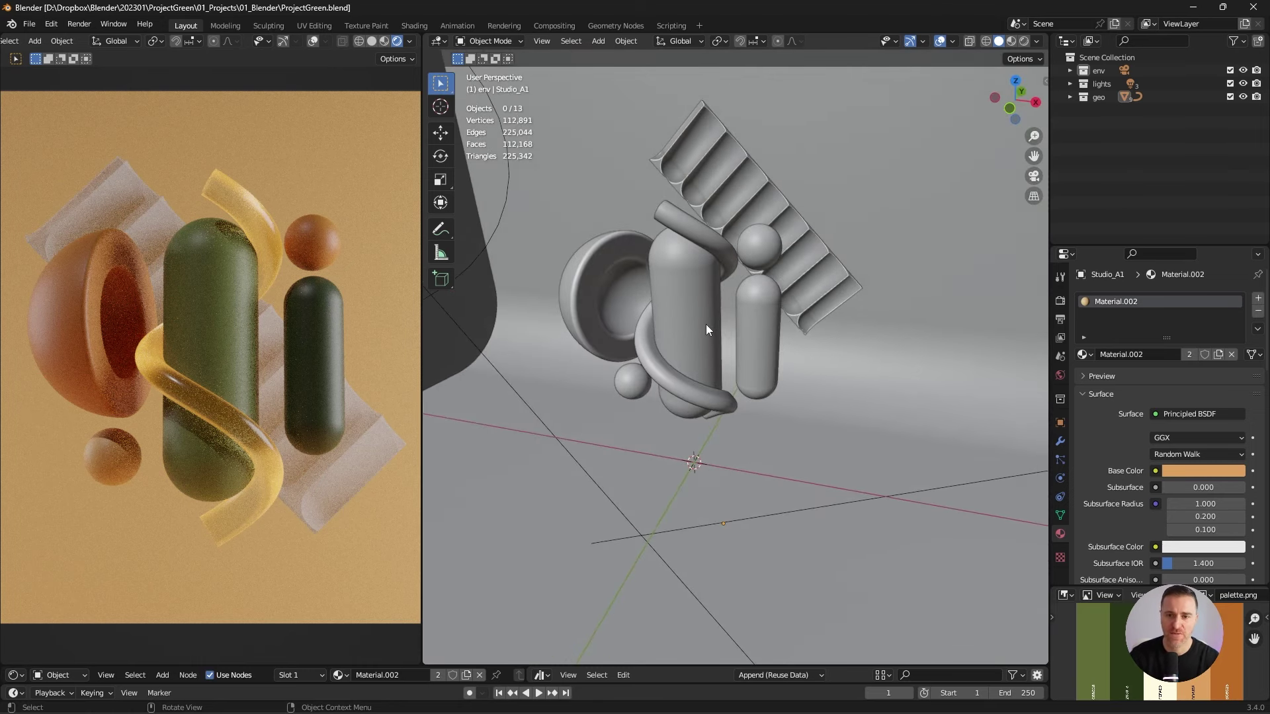
pyautogui.click(757, 316)
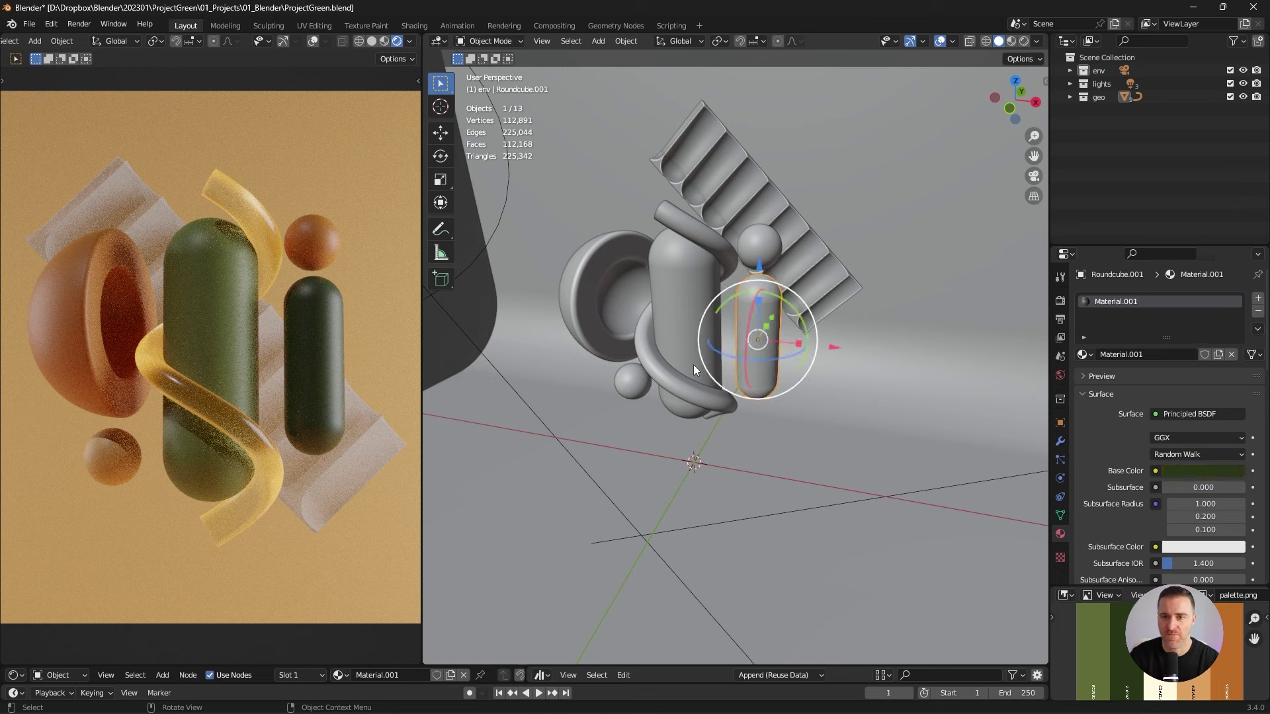
pyautogui.click(674, 324)
pyautogui.click(589, 332)
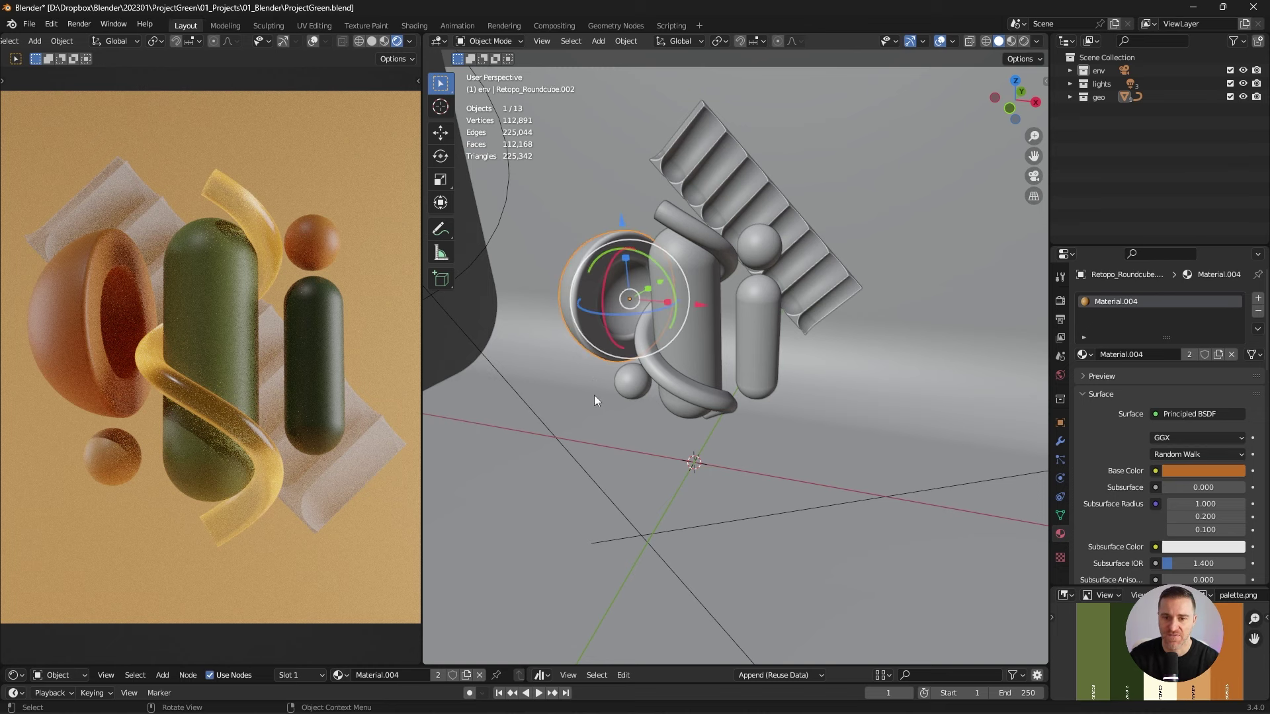
pyautogui.click(625, 382)
pyautogui.click(739, 202)
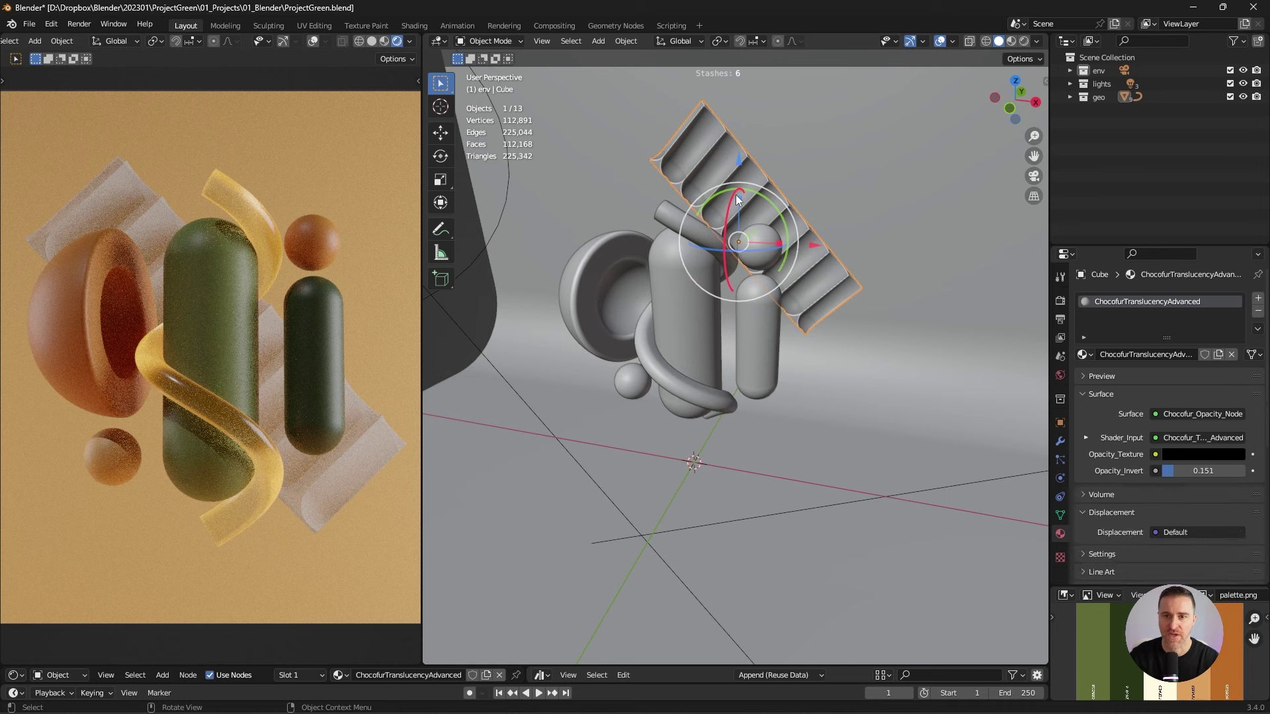
pyautogui.press('KP_Divide')
pyautogui.click(833, 294)
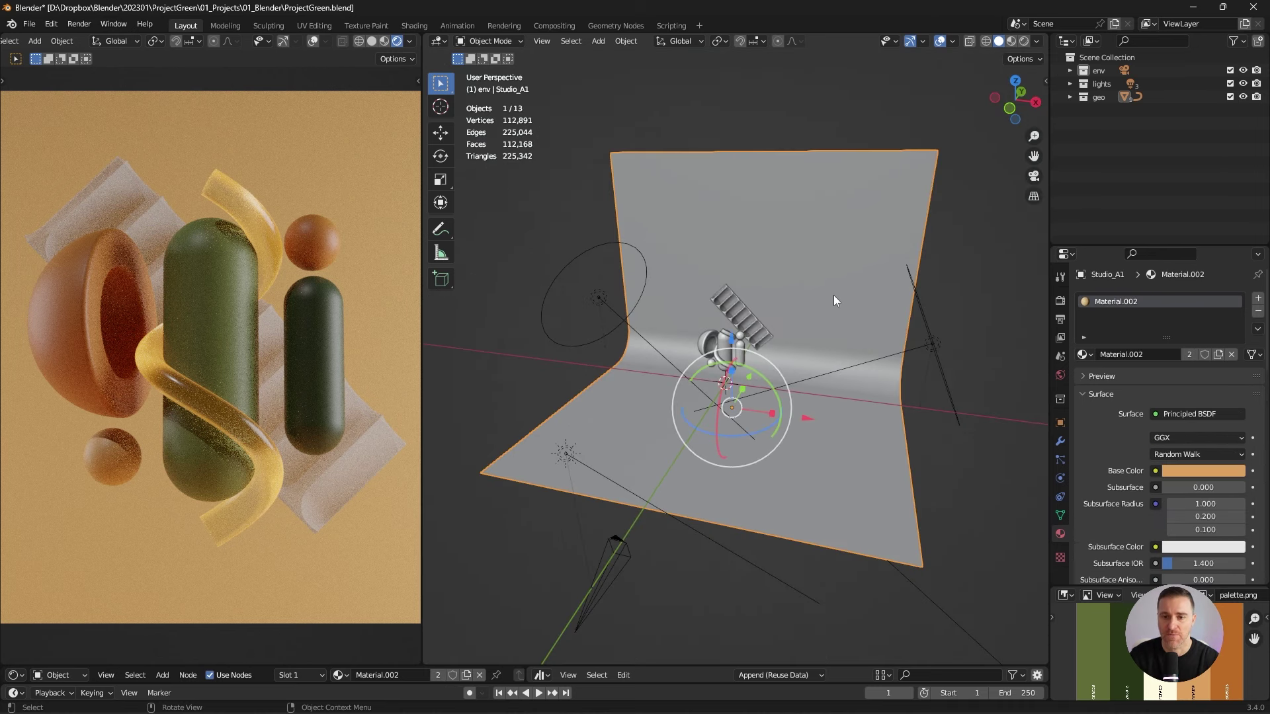
pyautogui.moveTo(835, 300); pyautogui.dragTo(664, 416, button='middle')
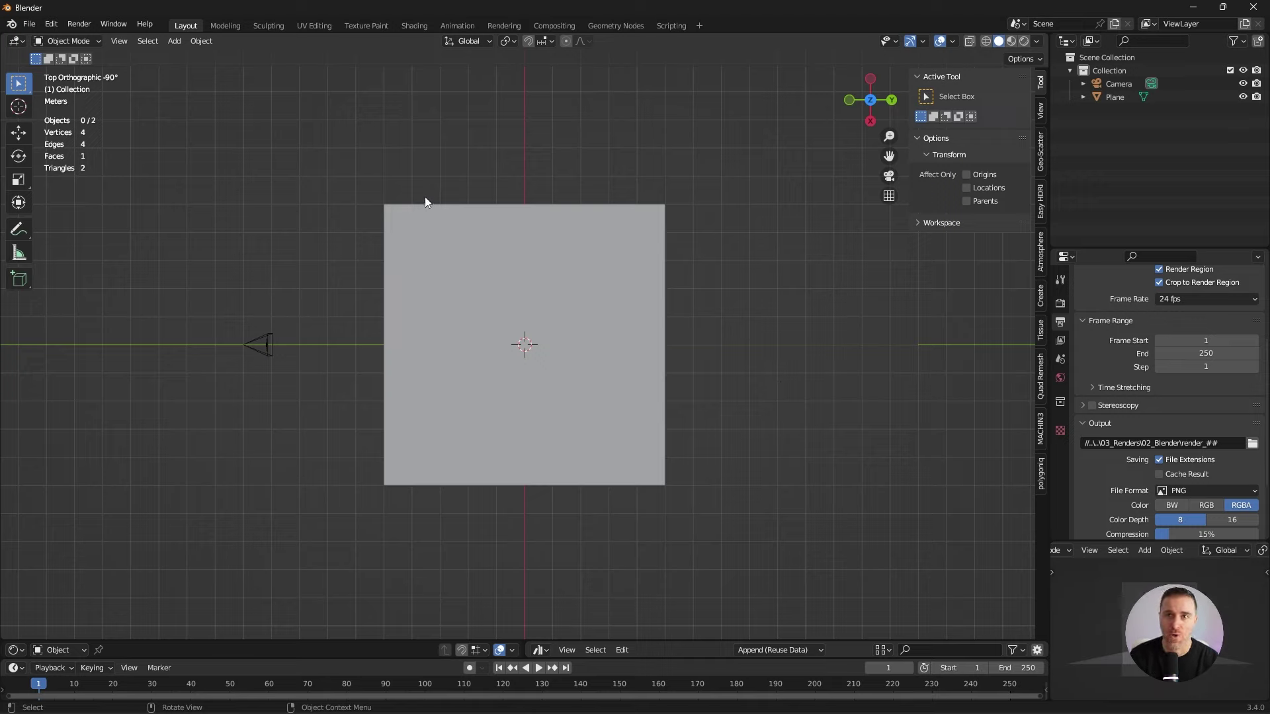
# - Open the add-on preferences and search the add-ons for "extra"
pyautogui.click(52, 25)
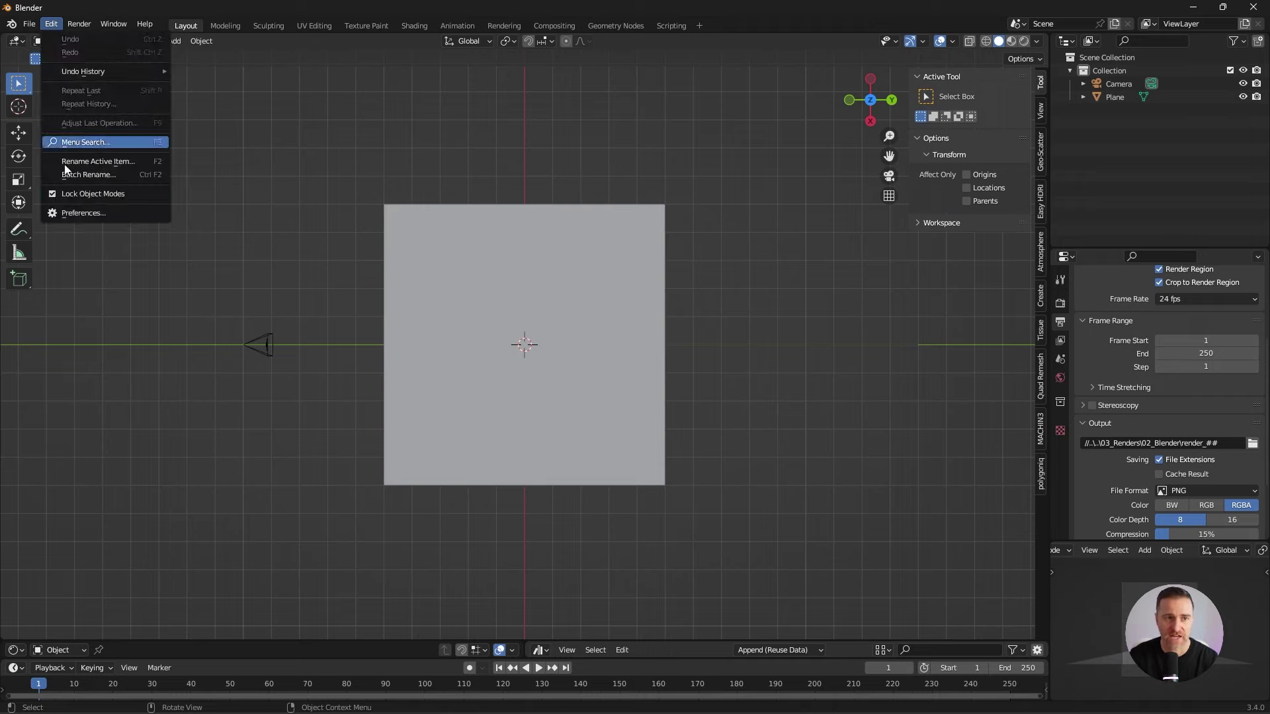
pyautogui.click(61, 212)
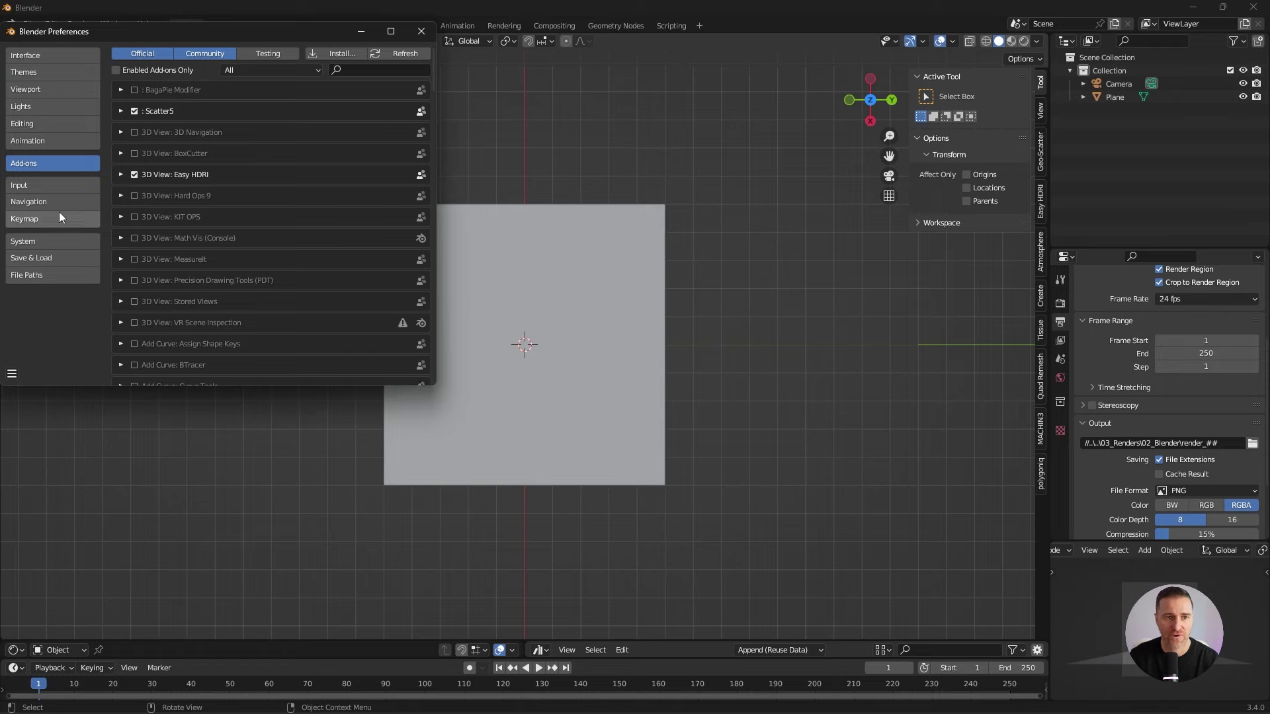
pyautogui.click(377, 69)
pyautogui.write('extra')
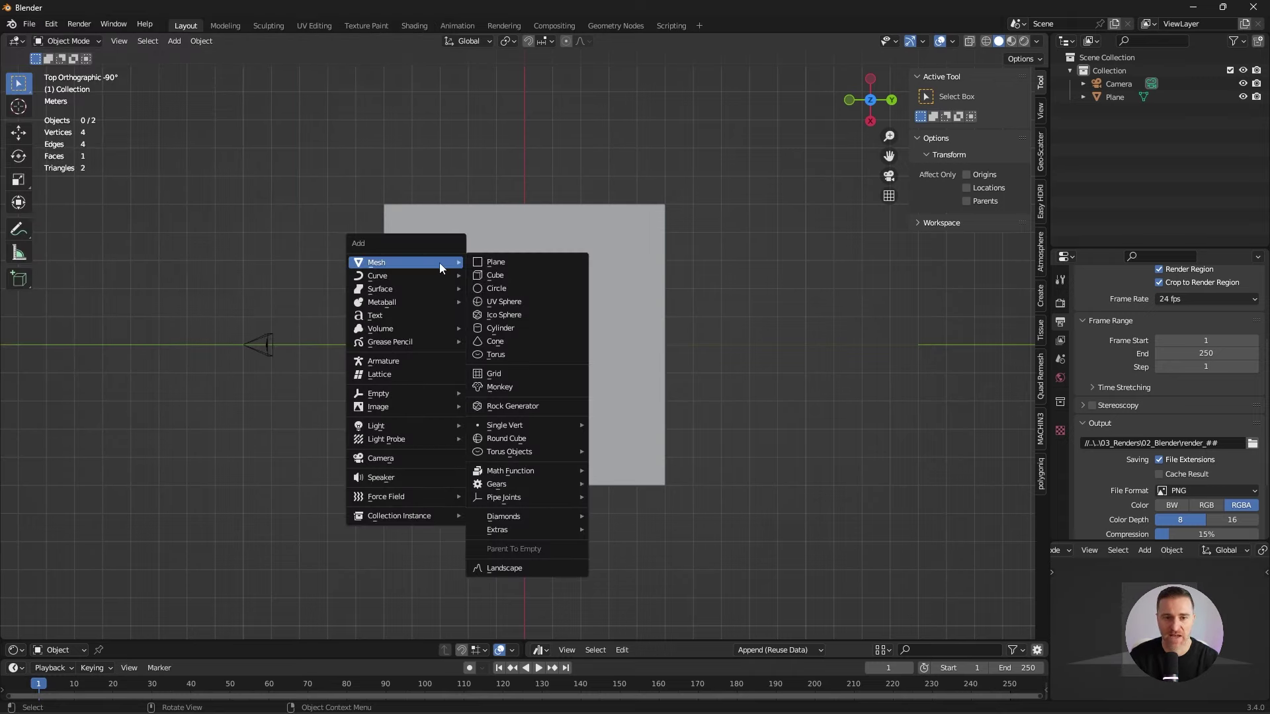
# - Add a UV sphere and move it along X to about -6 m, just beyond the plane's edge
pyautogui.click(504, 304)
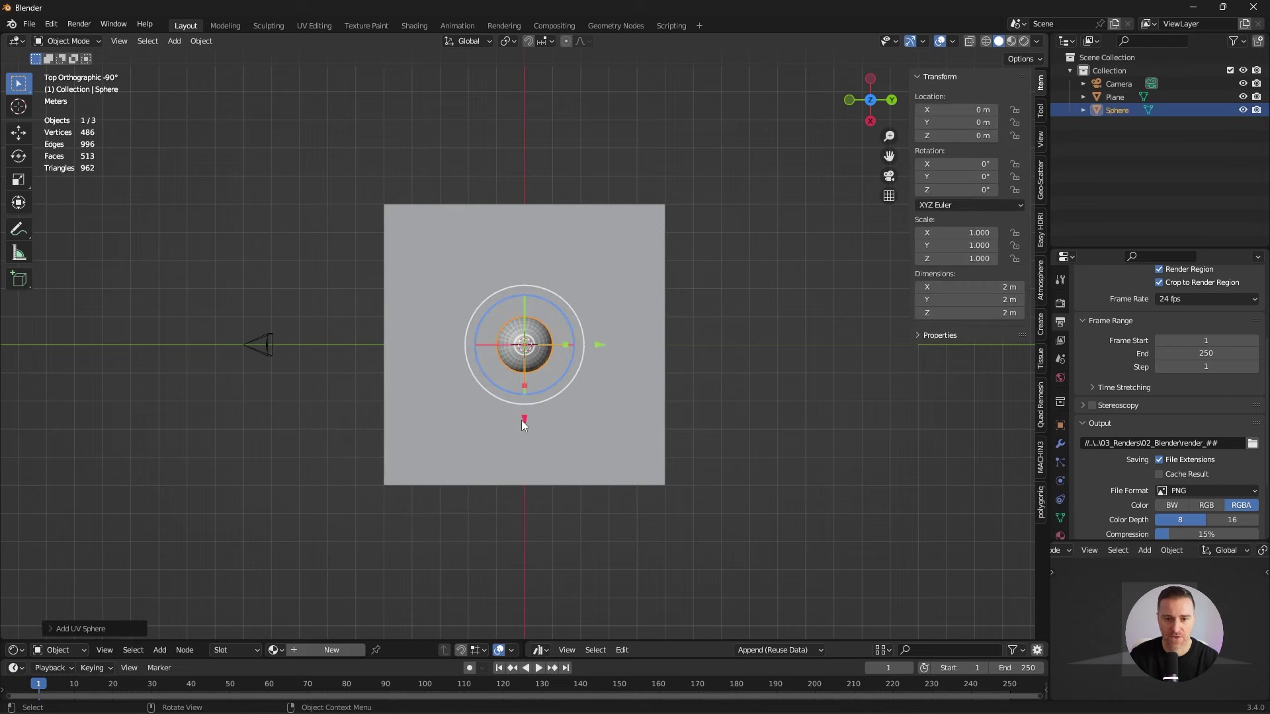
pyautogui.moveTo(524, 420); pyautogui.dragTo(573, 315)
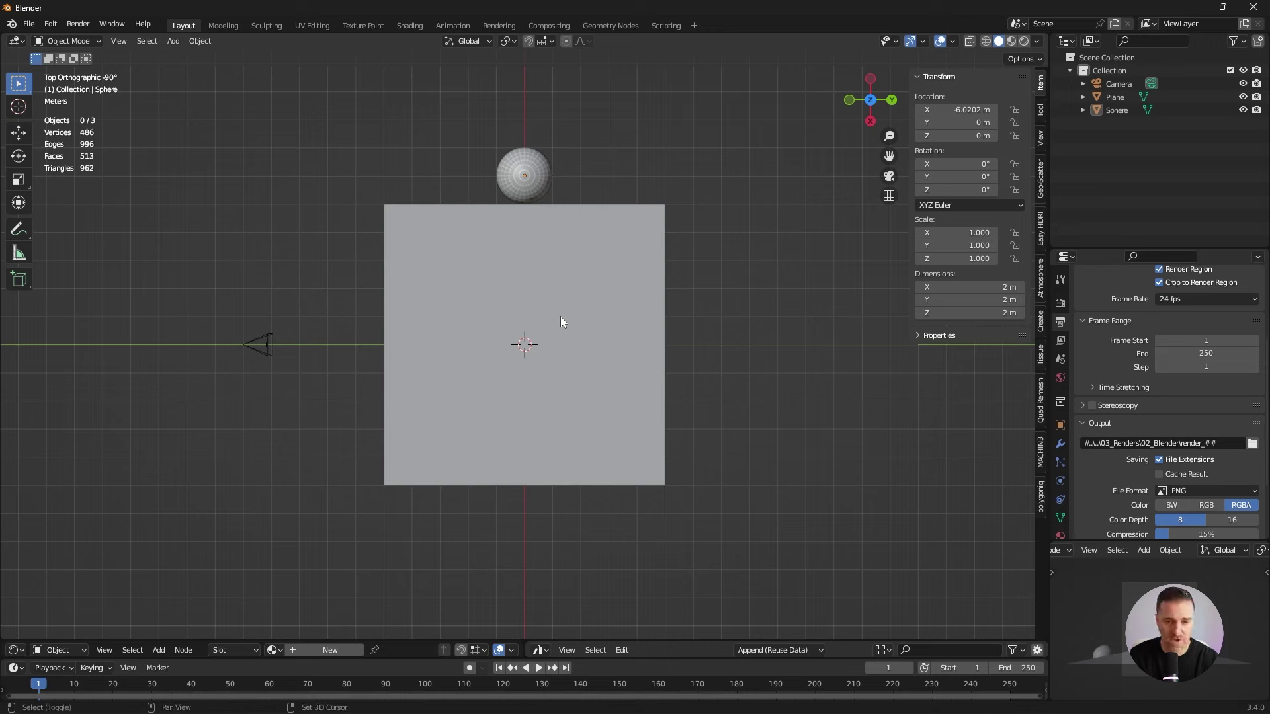
# - Add a round cube and apply the capsule-shaped preset with radius 0.50, Z size 3.00 and 8 arc divisions
pyautogui.hotkey('shift', 'a')
pyautogui.moveTo(553, 316)
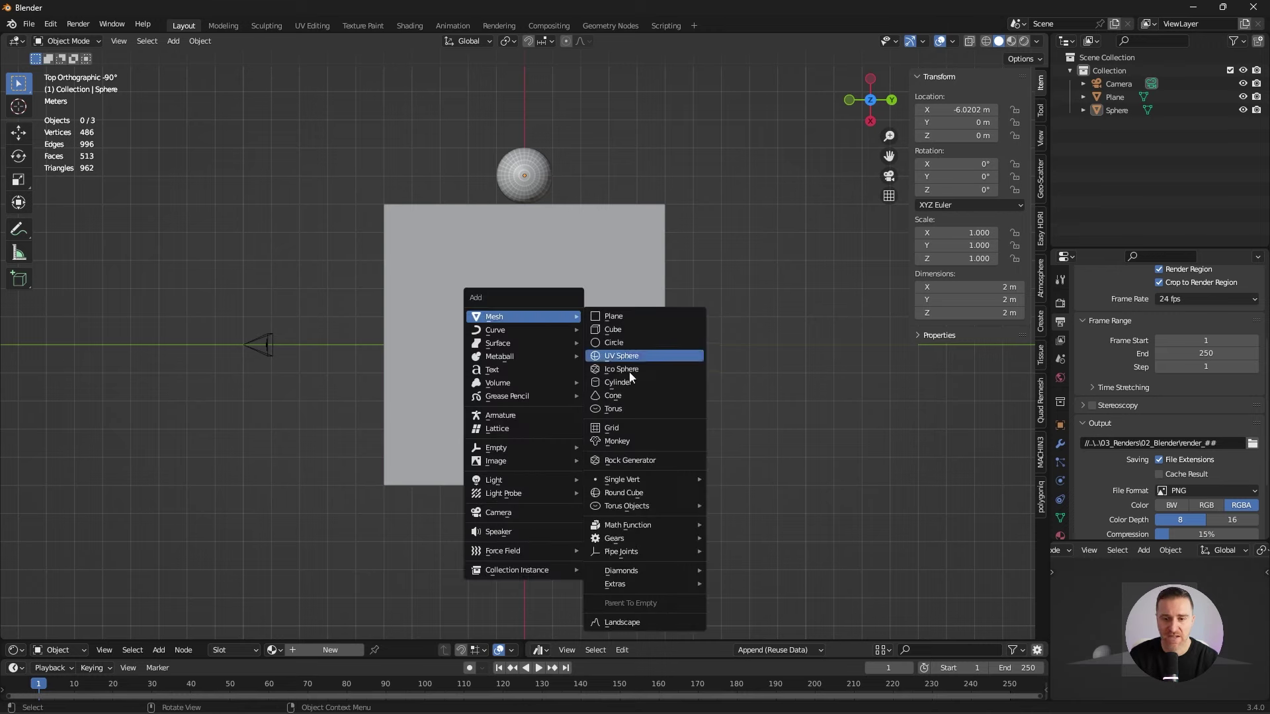
pyautogui.click(624, 495)
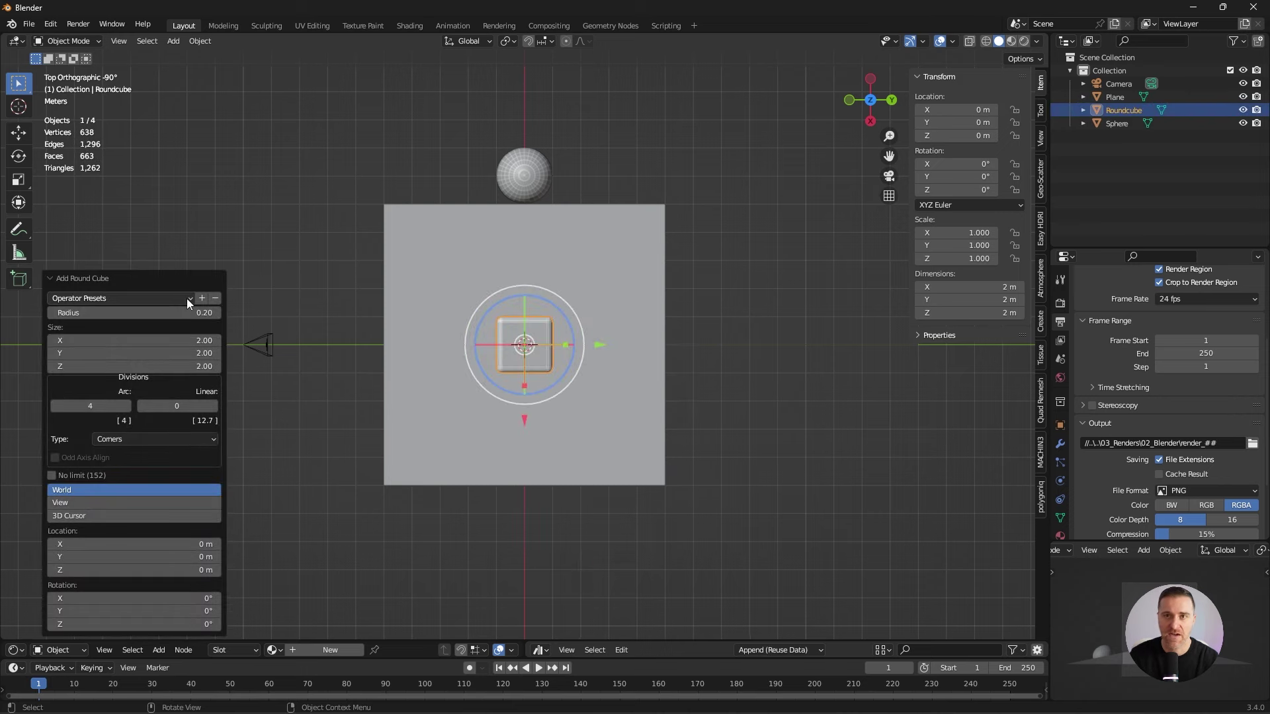
pyautogui.click(53, 278)
pyautogui.click(73, 626)
pyautogui.click(189, 299)
pyautogui.click(93, 333)
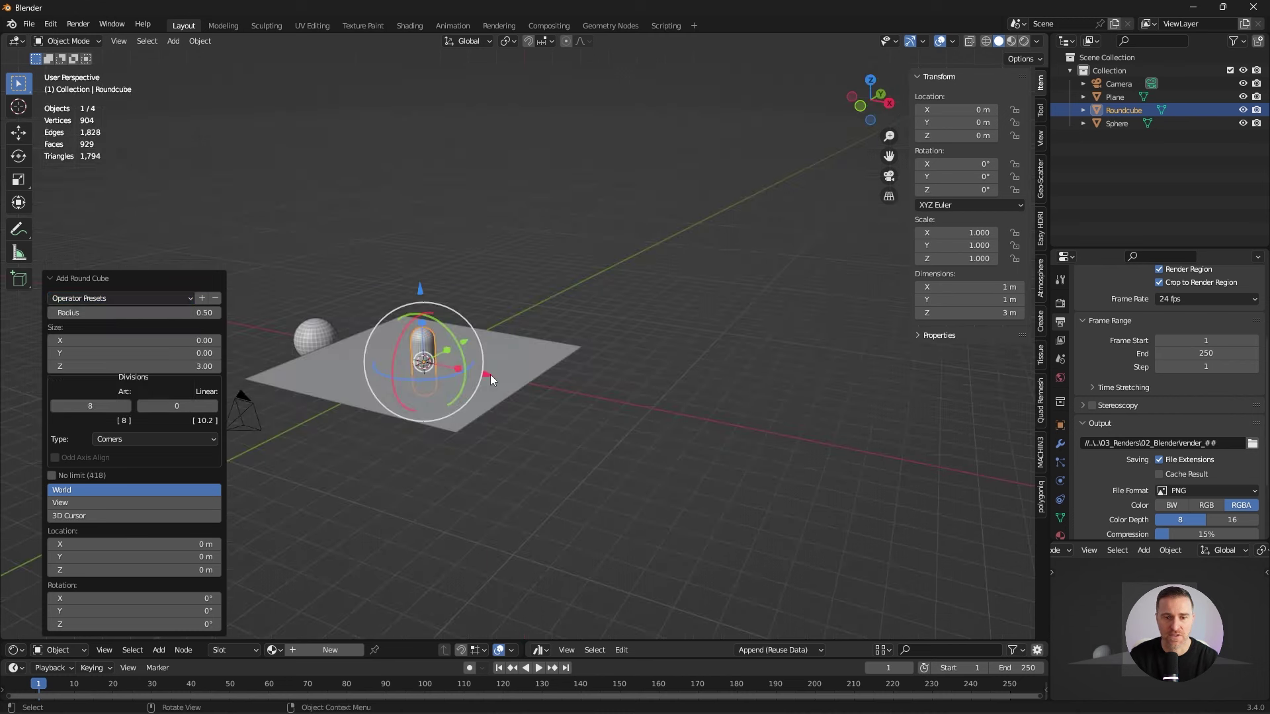
# - Move the capsule along X to about -8.56 m, beside the sphere, and deselect it
pyautogui.press('g')
pyautogui.press('x')
pyautogui.click(335, 352)
pyautogui.hotkey('alt', 'a')
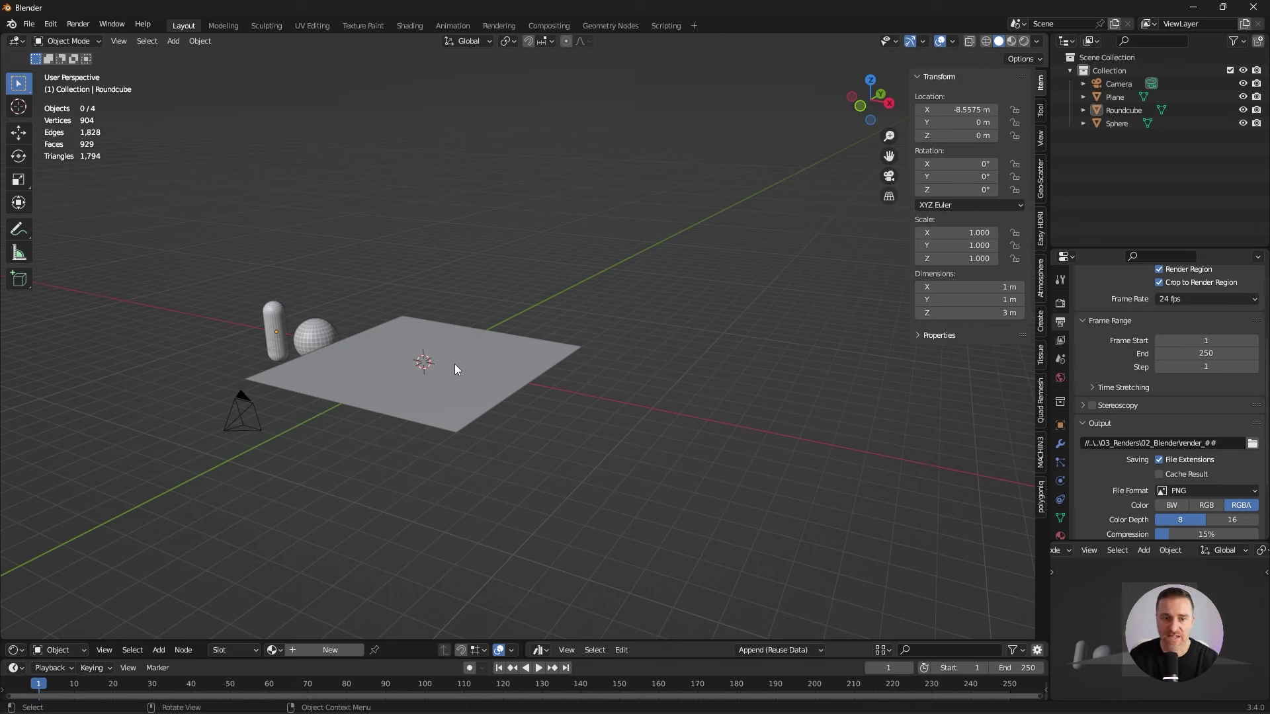
# - Add a second UV sphere and raise it about 4.32 m along Z above the plane
pyautogui.hotkey('shift', 'a')
pyautogui.moveTo(451, 360)
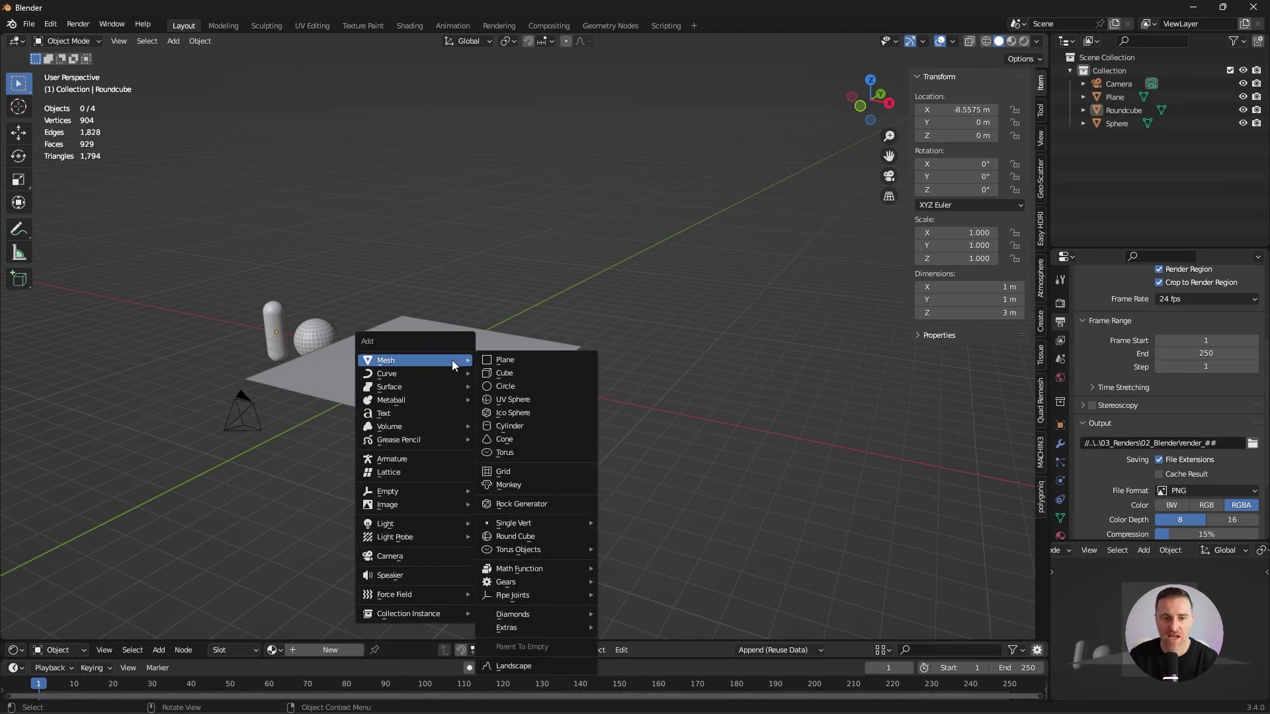
pyautogui.click(516, 399)
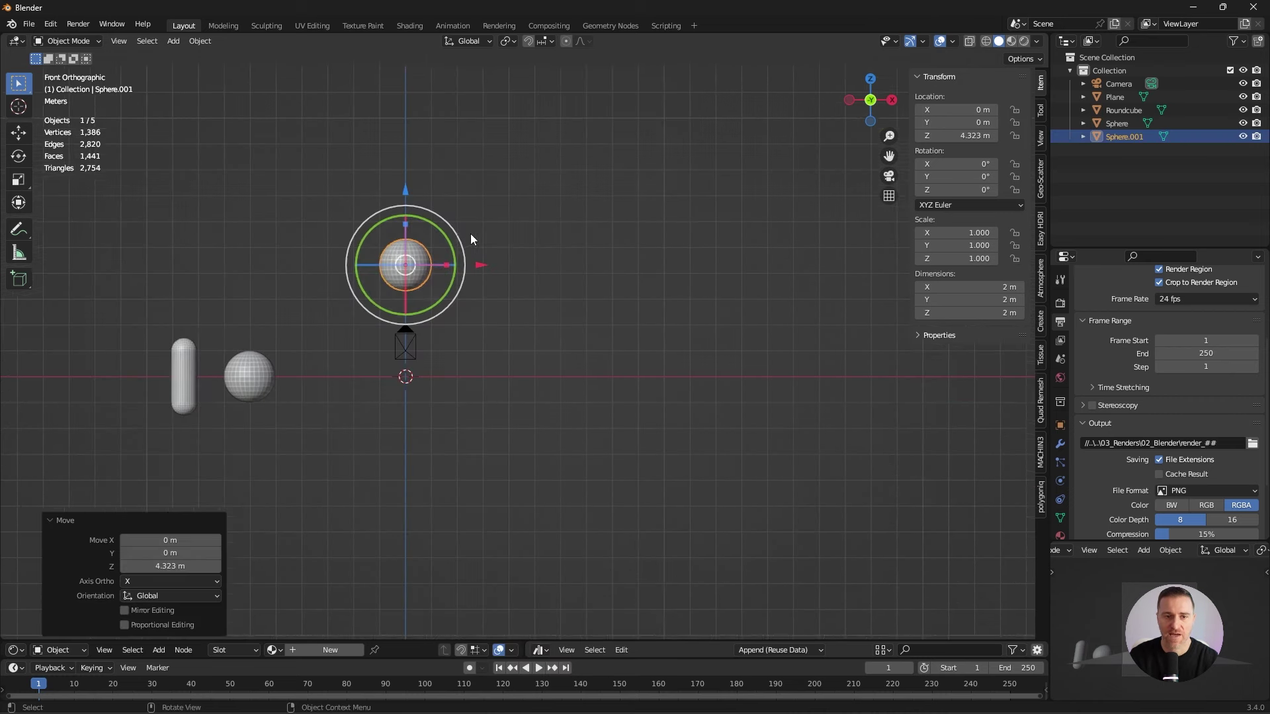
# - Duplicate the raised sphere about 1.06 m along X and scale the copy to about 1.36 so the two overlap
pyautogui.press('KP_Decimal')
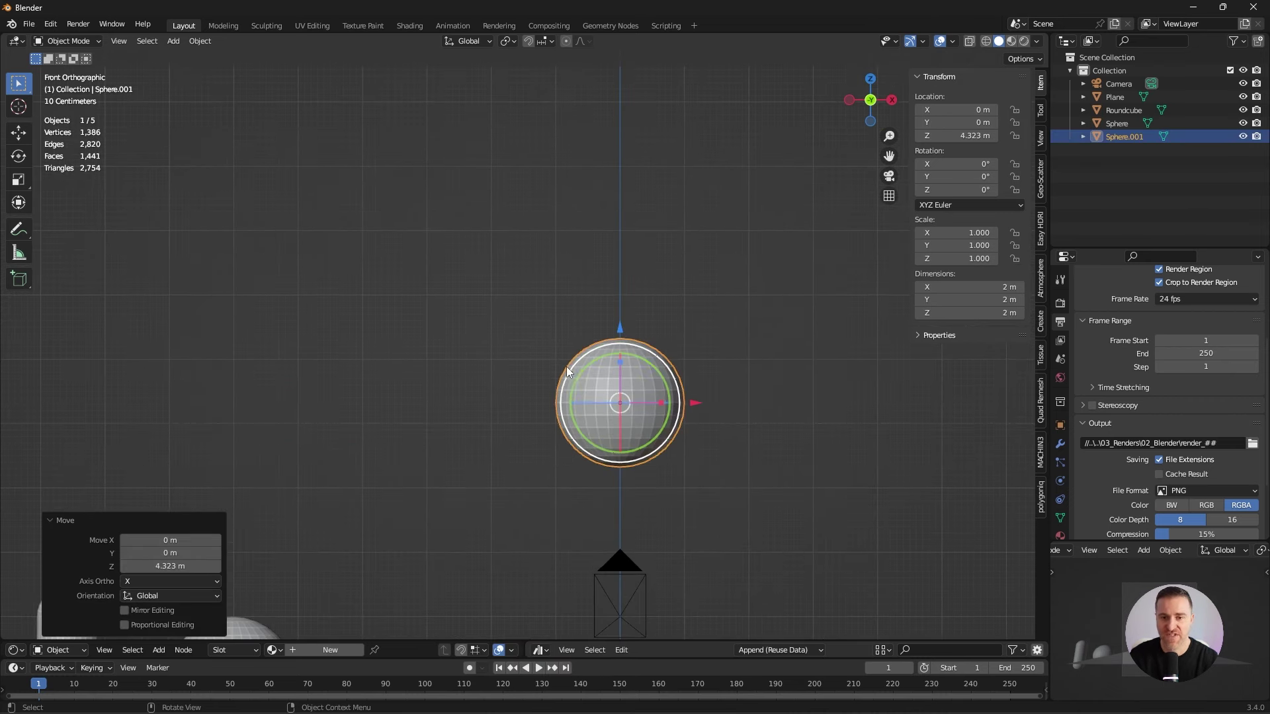
pyautogui.hotkey('shift', 'd')
pyautogui.click(672, 394)
pyautogui.press('s')
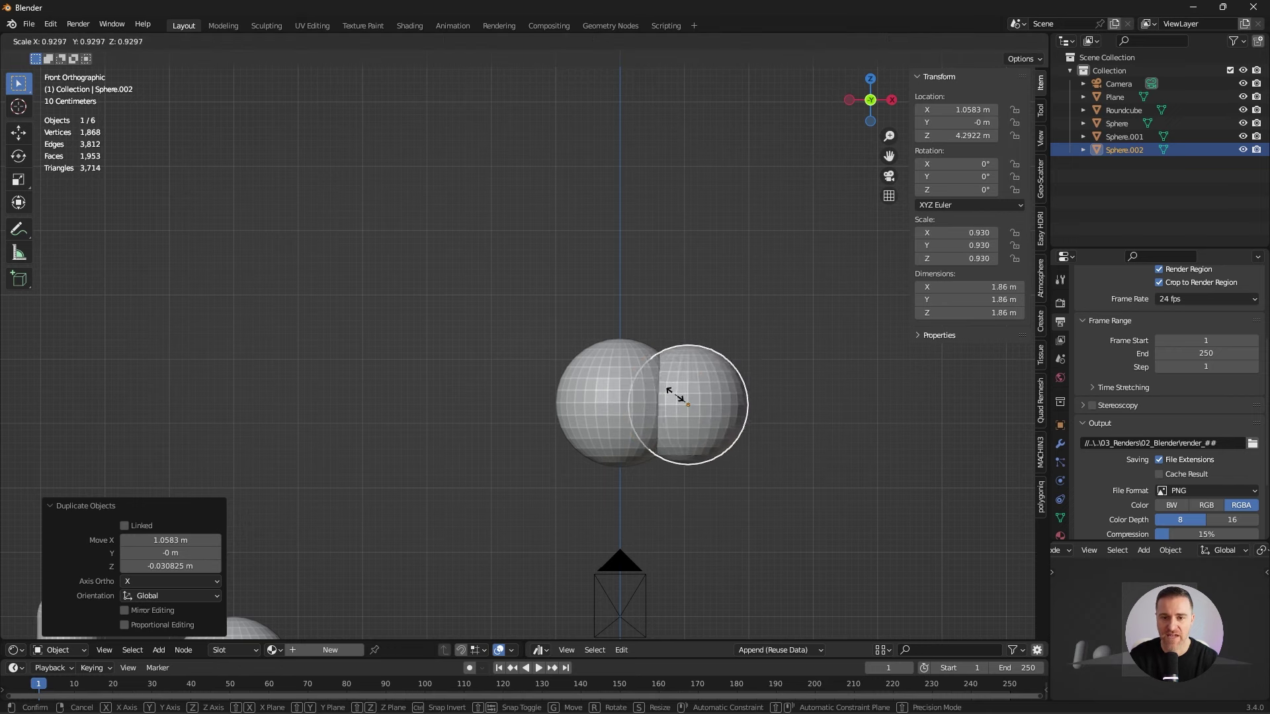
pyautogui.click(587, 375)
pyautogui.hotkey('alt', 'a')
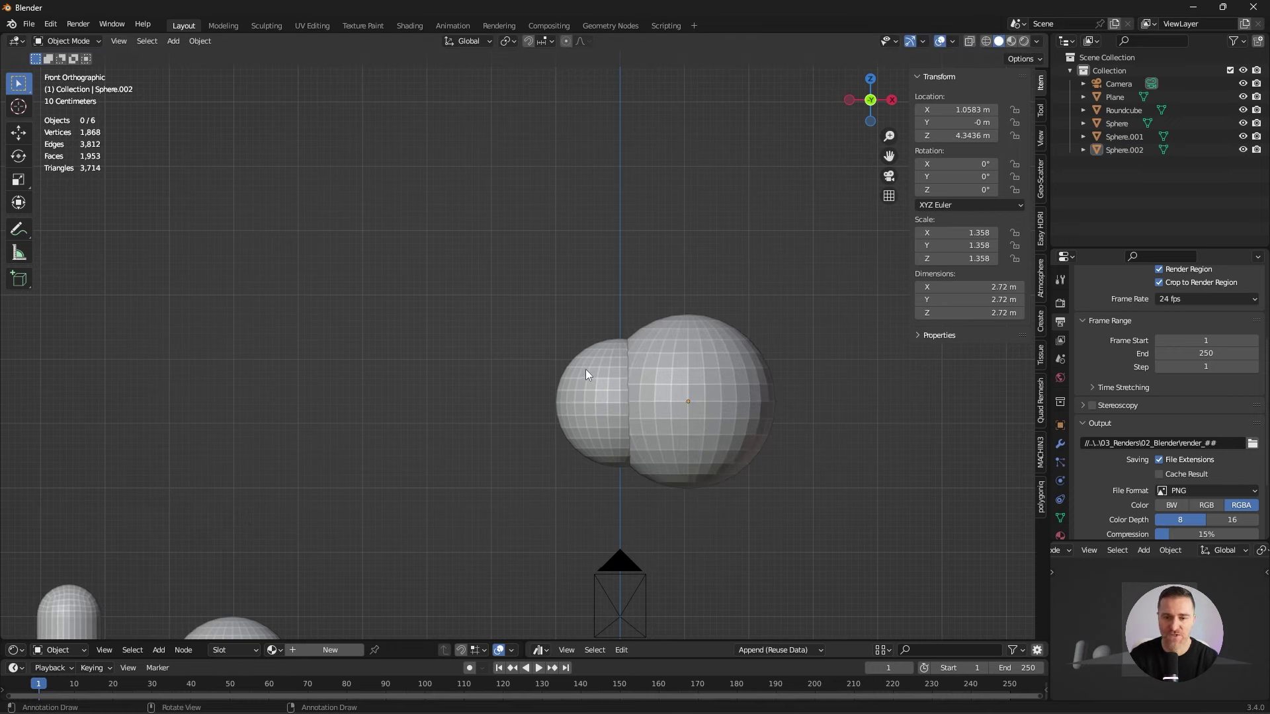
# - Add a Boolean modifier set to Difference to the smaller raised sphere, using the larger sphere Sphere.002 as the cutter
pyautogui.click(587, 372)
pyautogui.click(1060, 444)
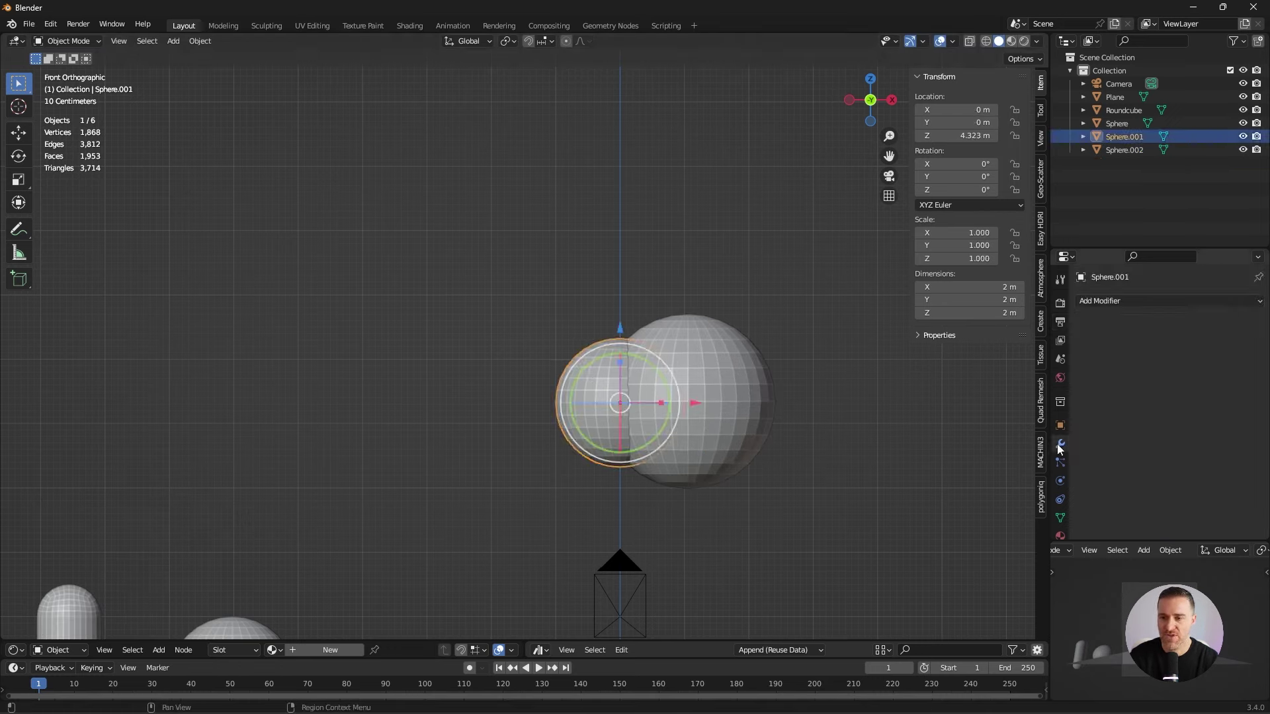
pyautogui.click(1106, 301)
pyautogui.click(1013, 368)
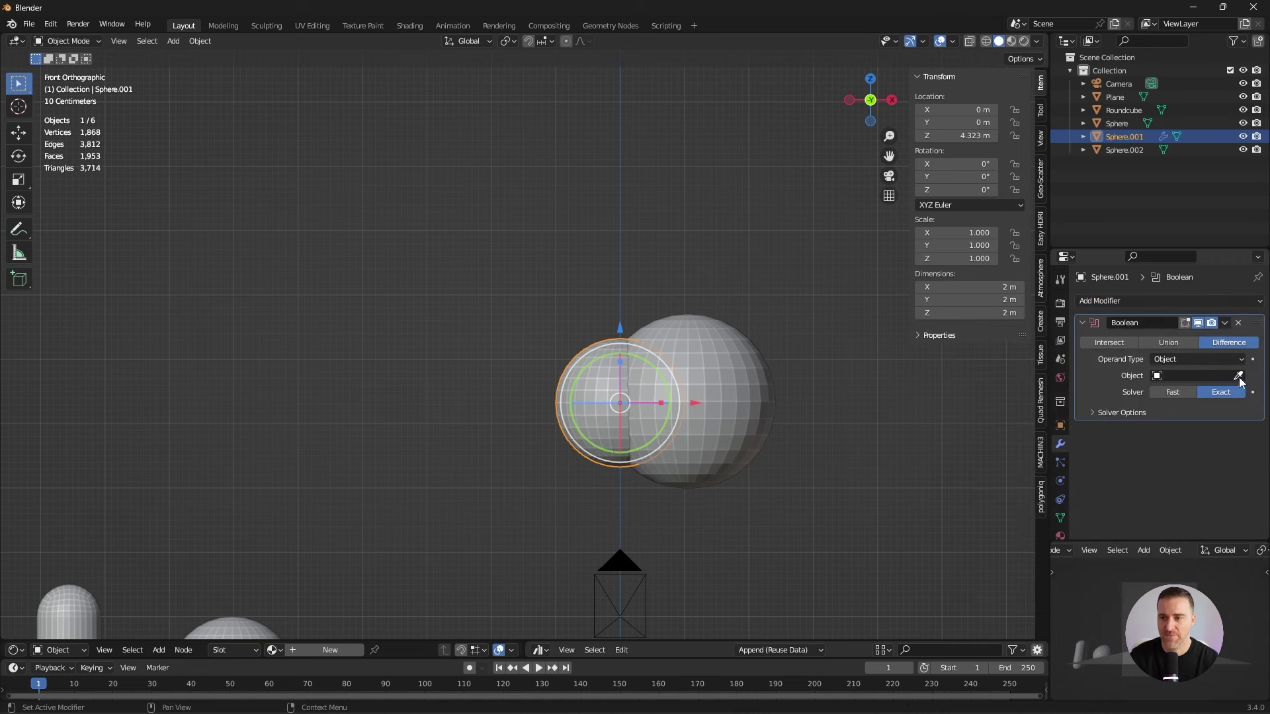
pyautogui.click(1239, 376)
pyautogui.click(729, 350)
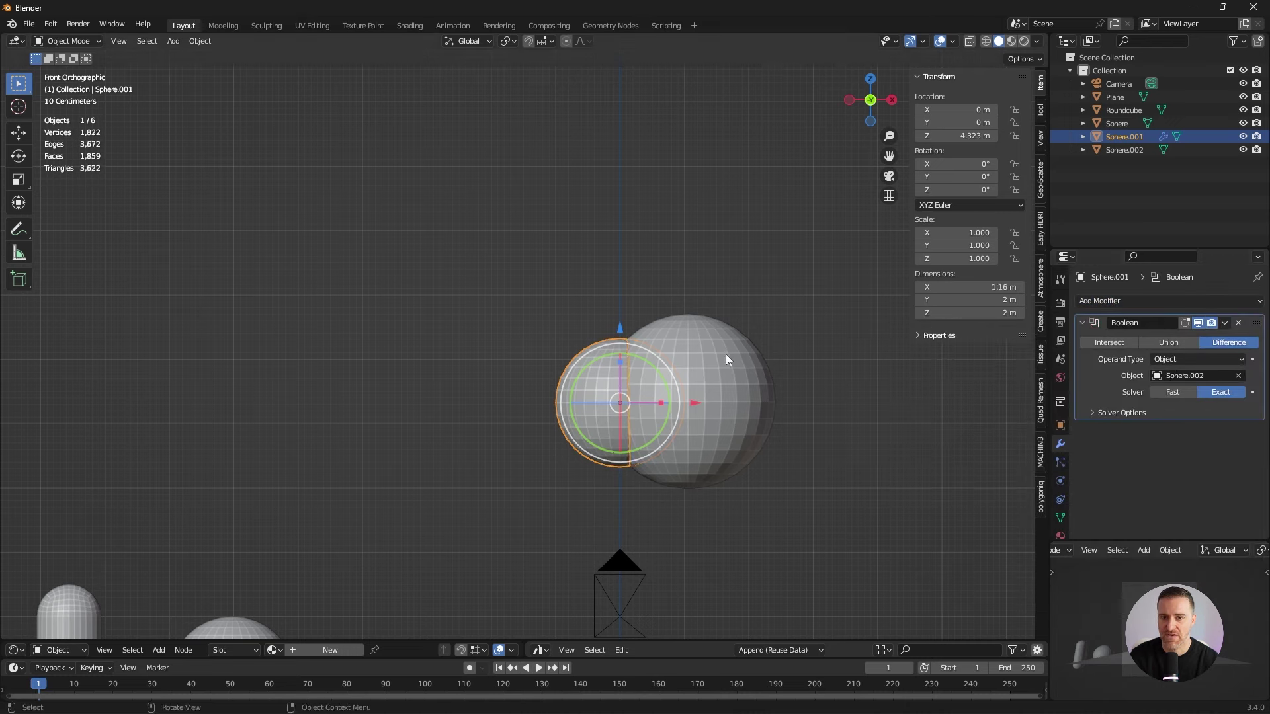
# - Hide the larger cutter sphere, examine the hollow cut in the smaller sphere from several angles, and unhide the cutter
pyautogui.click(1244, 150)
pyautogui.moveTo(635, 371); pyautogui.dragTo(622, 422, button='middle')
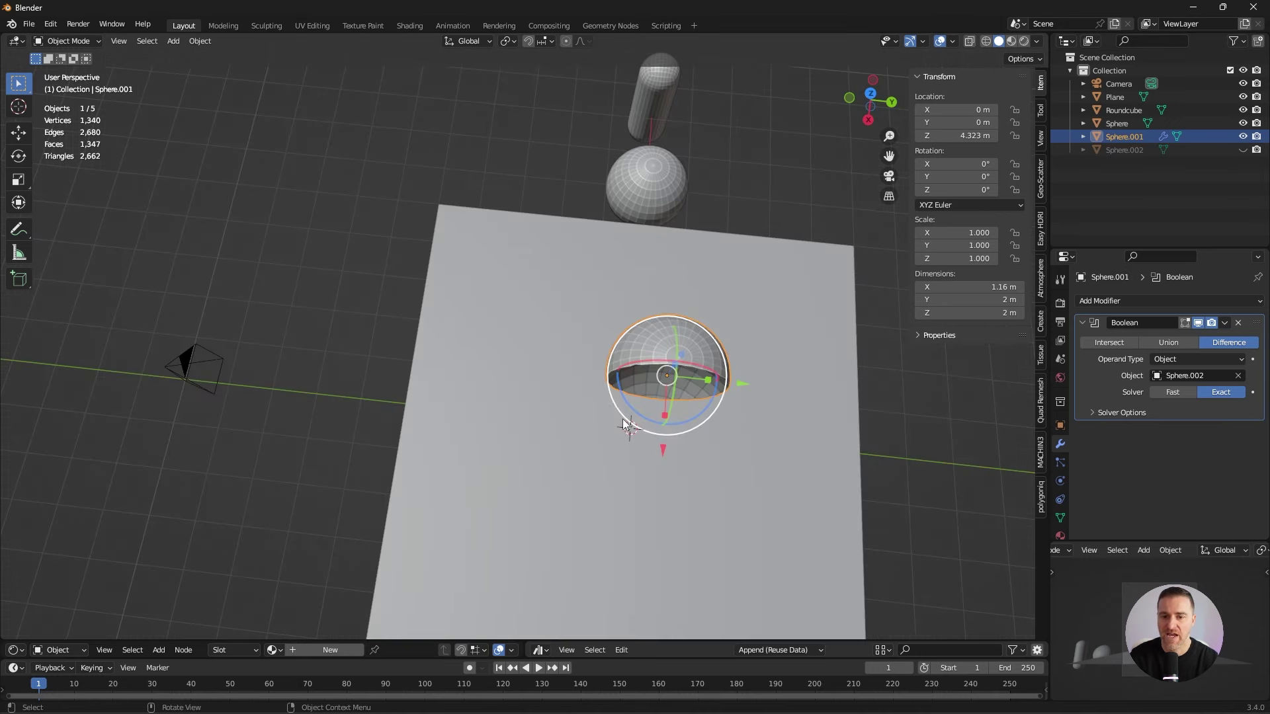
pyautogui.moveTo(700, 403); pyautogui.dragTo(1120, 359, button='middle')
pyautogui.moveTo(763, 403); pyautogui.dragTo(770, 413, button='middle')
pyautogui.hotkey('alt', 'h')
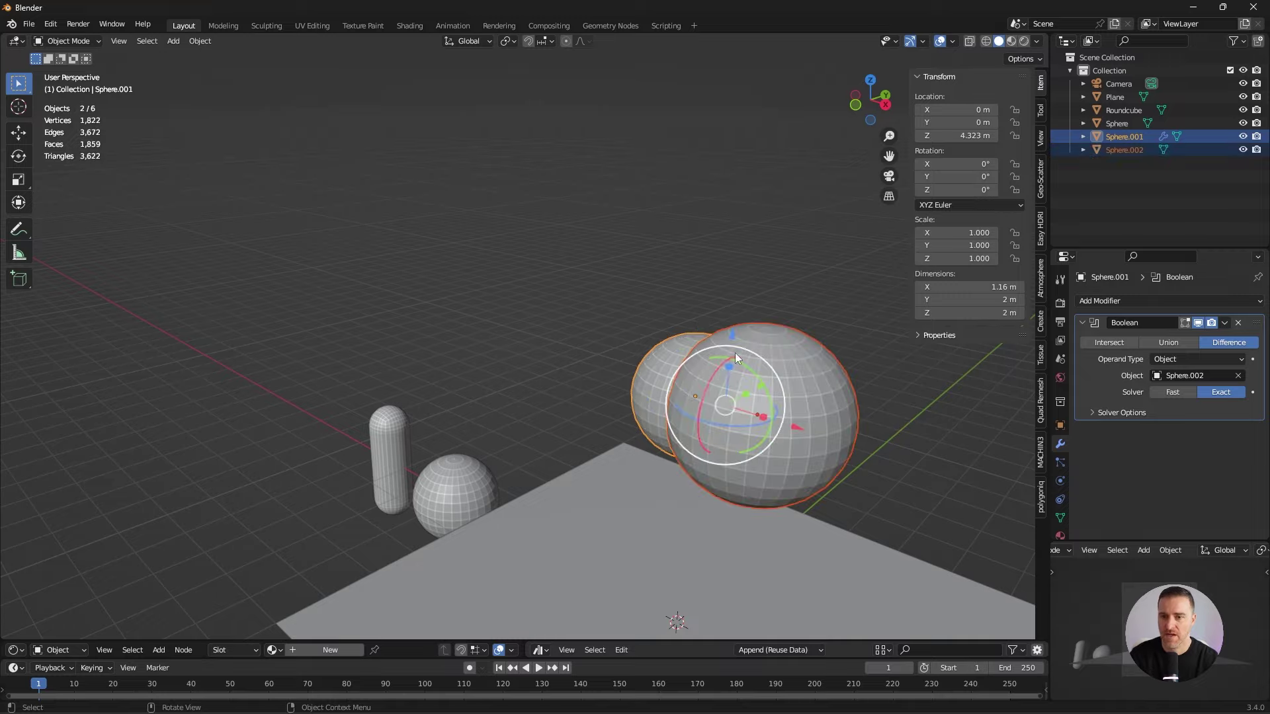
# - Move both overlapping spheres together off the plane by about -10.13 m in X and -2.69 m in Y, and deselect them
pyautogui.press('KP_7')
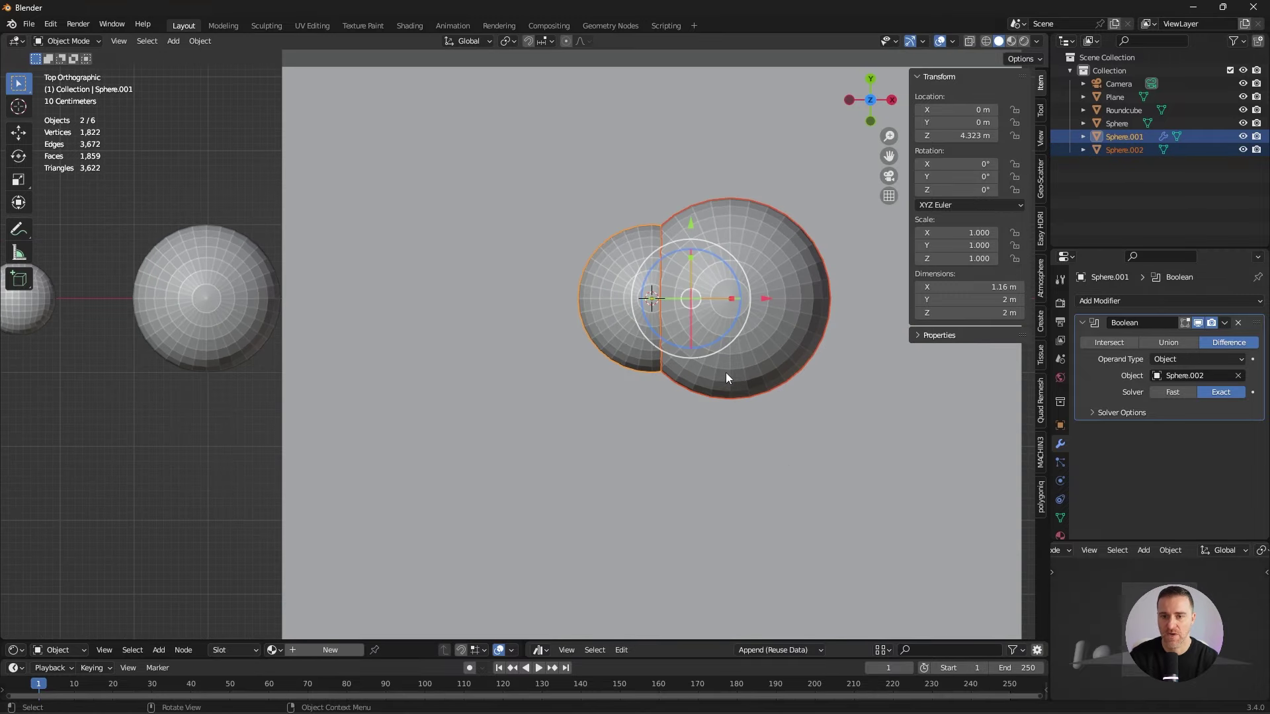
pyautogui.scroll(-4, 726, 376)
pyautogui.press('g')
pyautogui.click(343, 439)
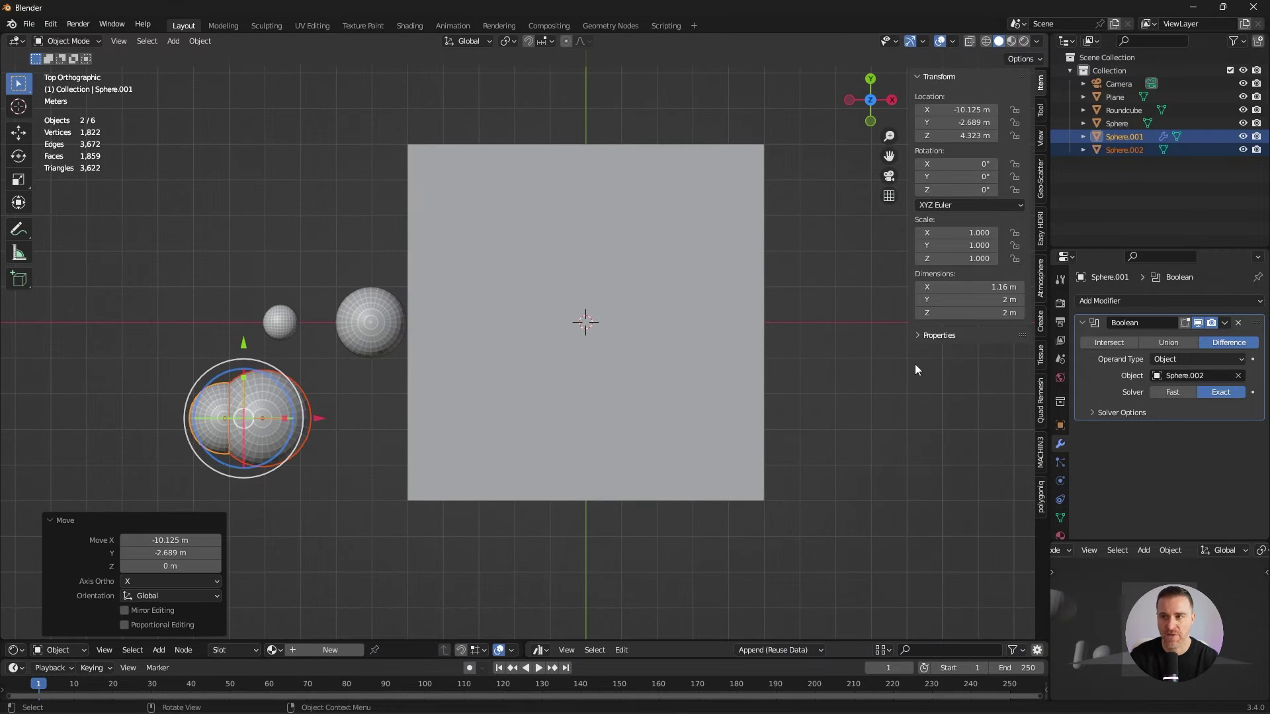
pyautogui.hotkey('alt', 'a')
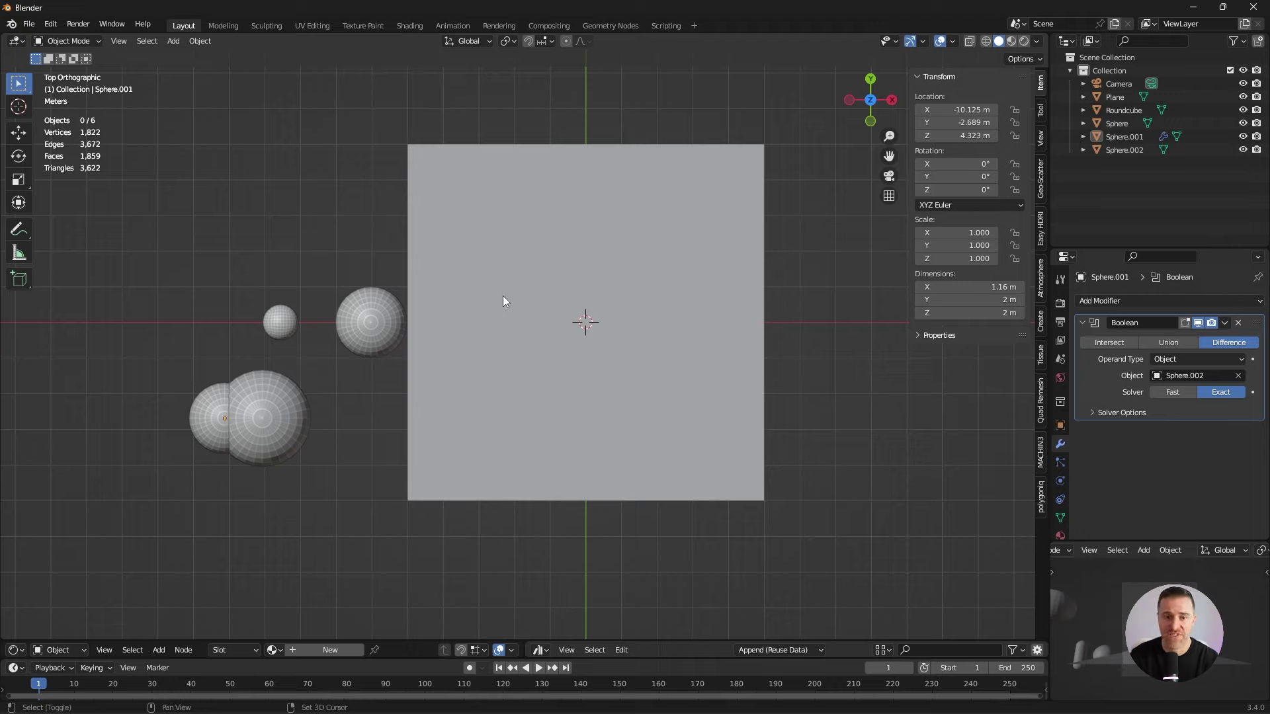
# - Add a Spheric curve spiral at the origin and set its steps to 64
pyautogui.hotkey('shift', 'a')
pyautogui.moveTo(499, 296)
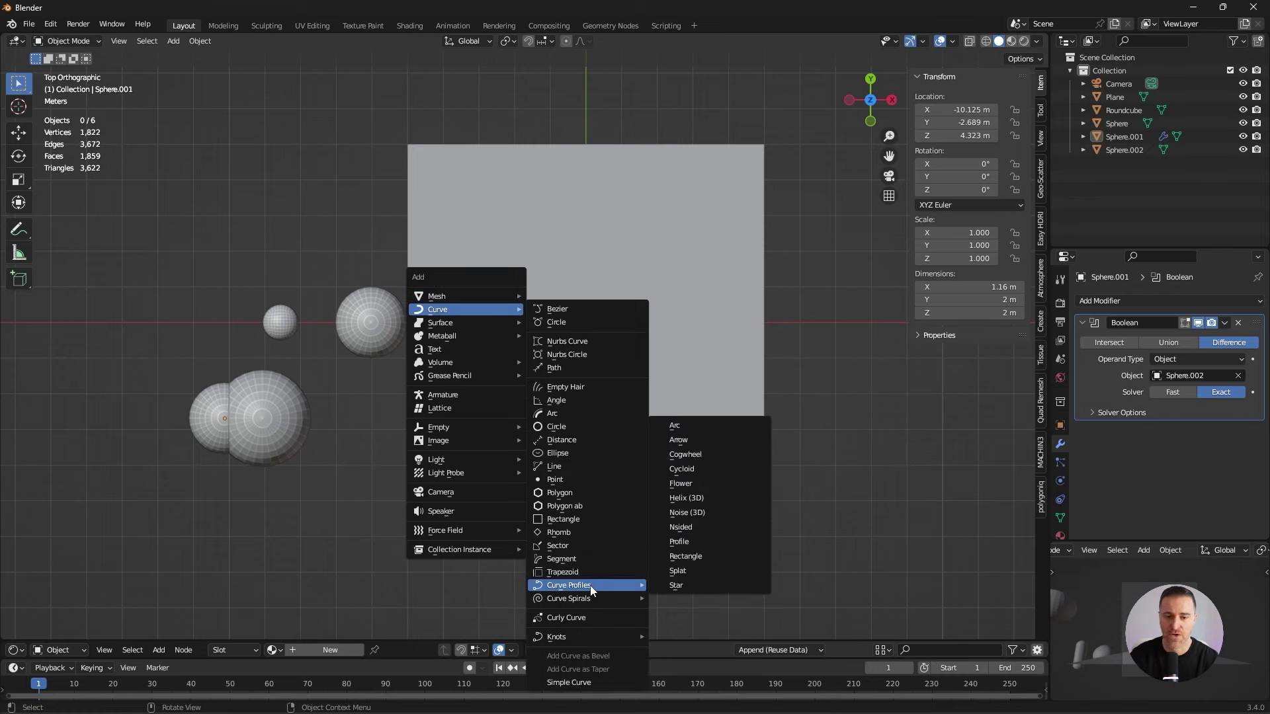
pyautogui.moveTo(594, 600)
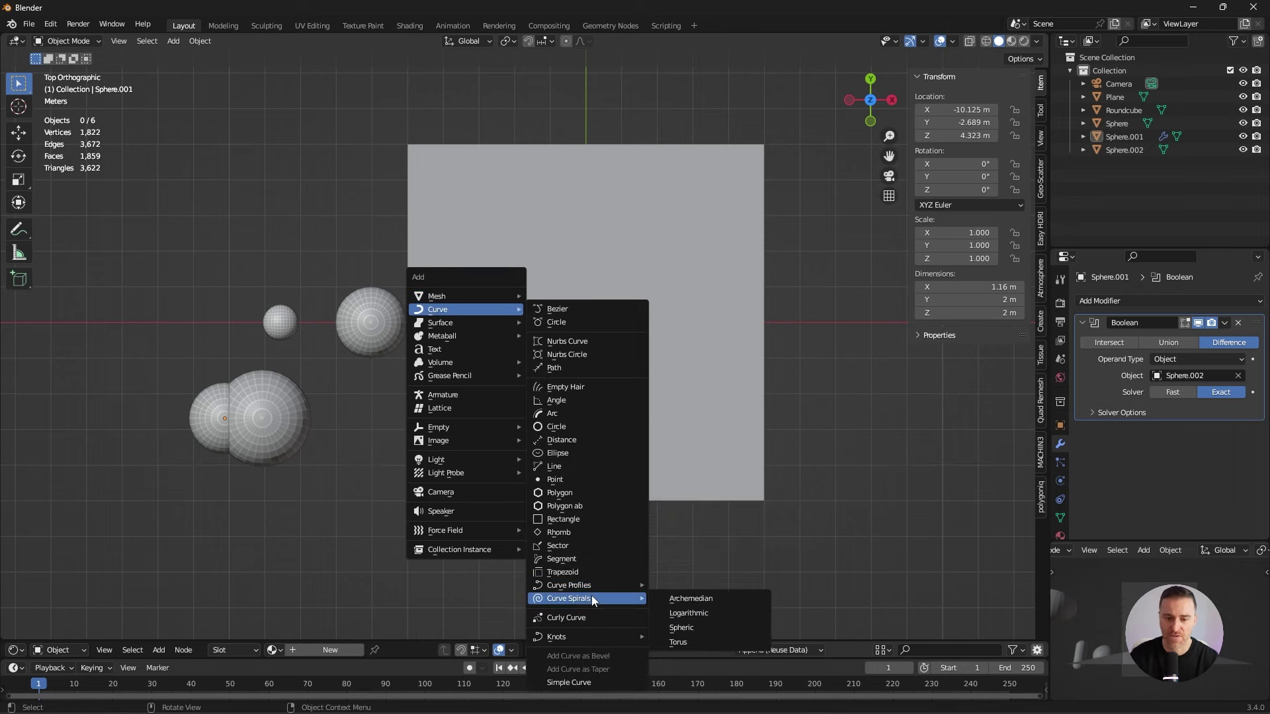
pyautogui.click(698, 629)
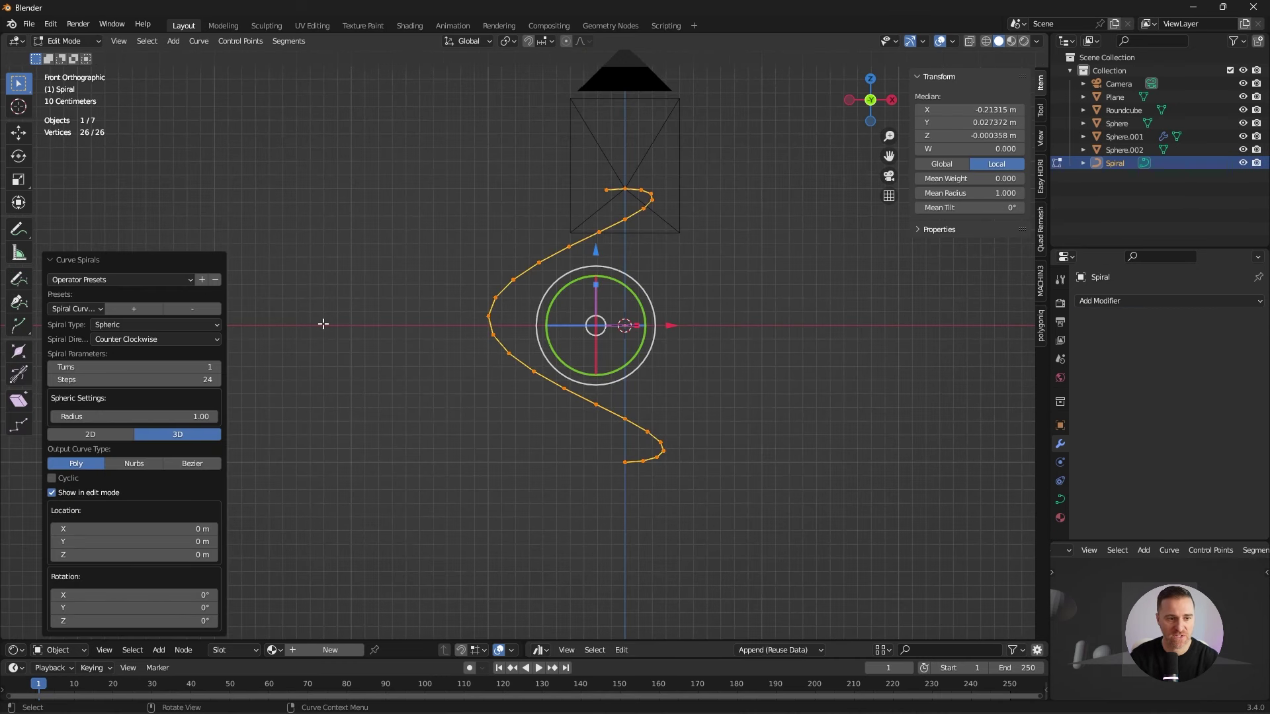
pyautogui.click(168, 379)
pyautogui.write('64')
pyautogui.press('Return')
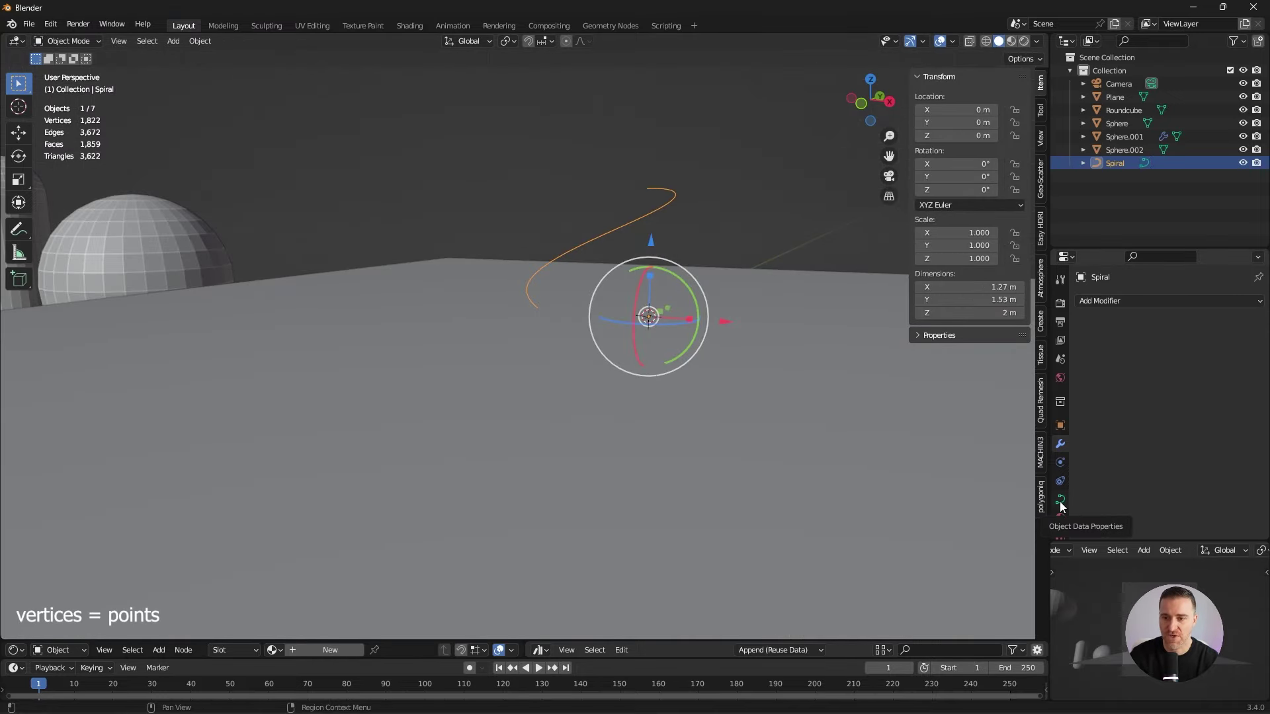
# - Give the spiral curve a round bevel with a depth of 0.06 m
pyautogui.scroll(-1, 1060, 506)
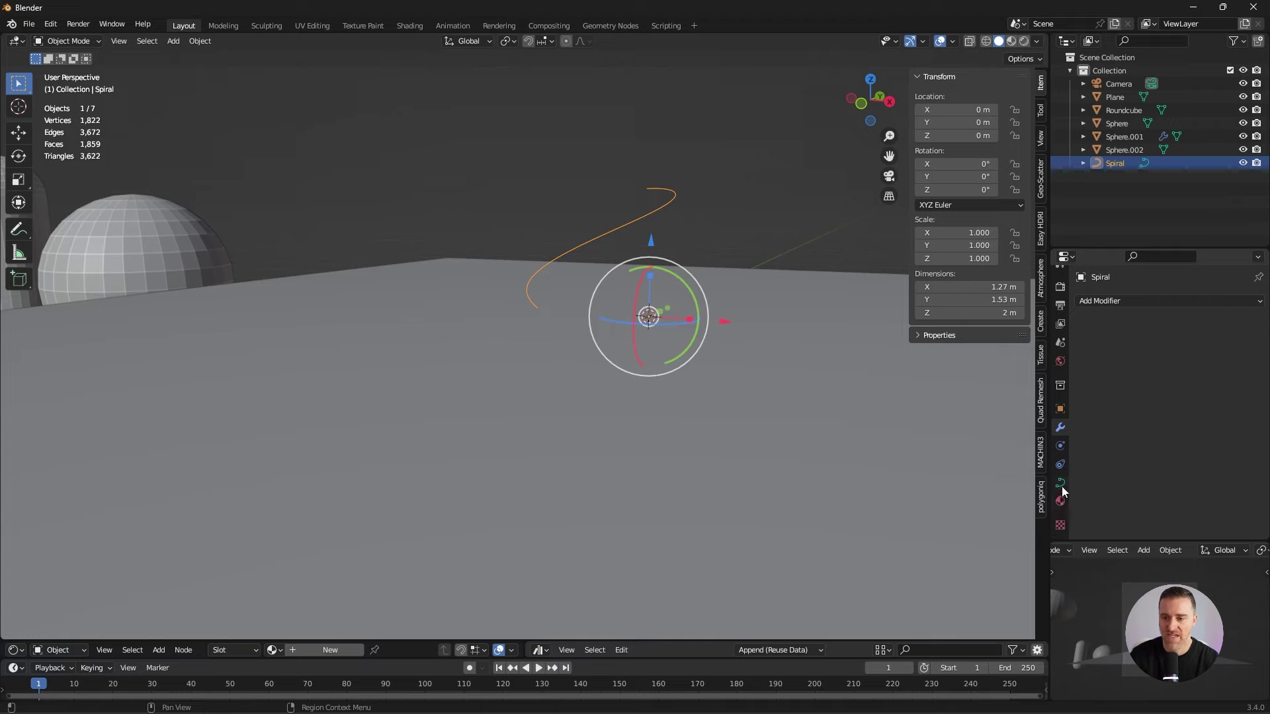
pyautogui.click(1060, 483)
pyautogui.scroll(-3, 1079, 397)
pyautogui.click(1082, 380)
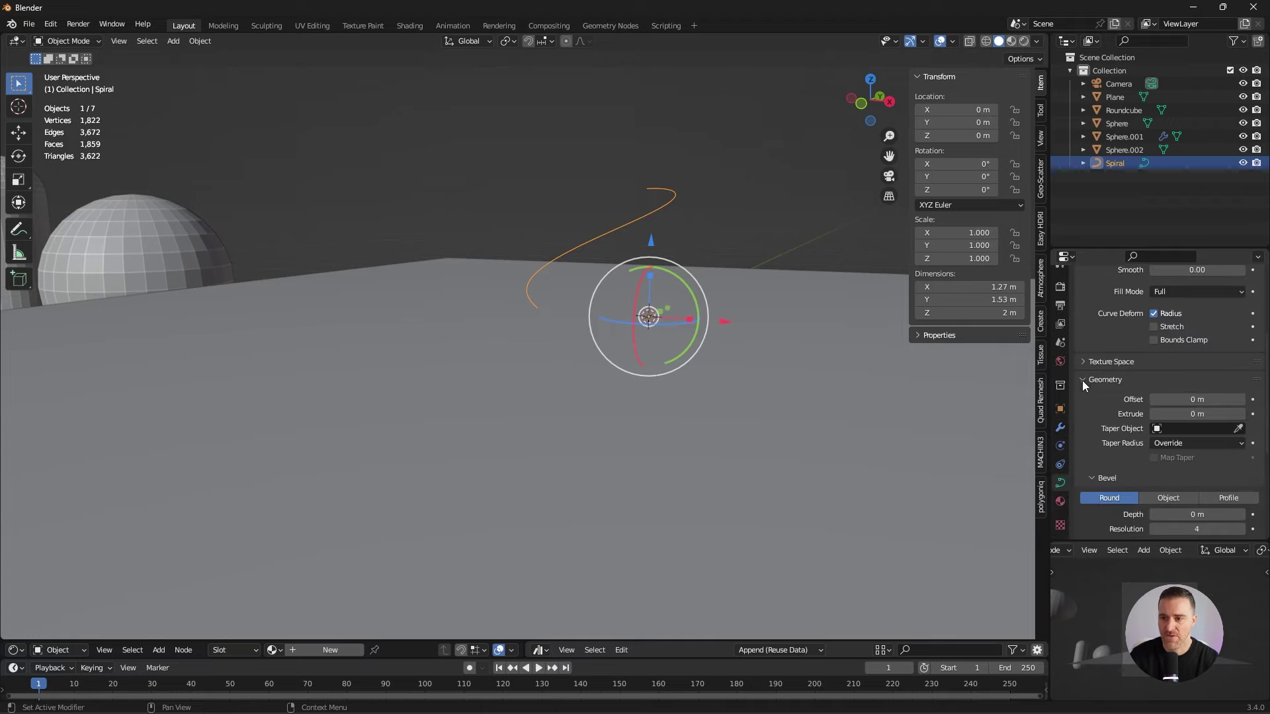
pyautogui.scroll(-5, 1083, 415)
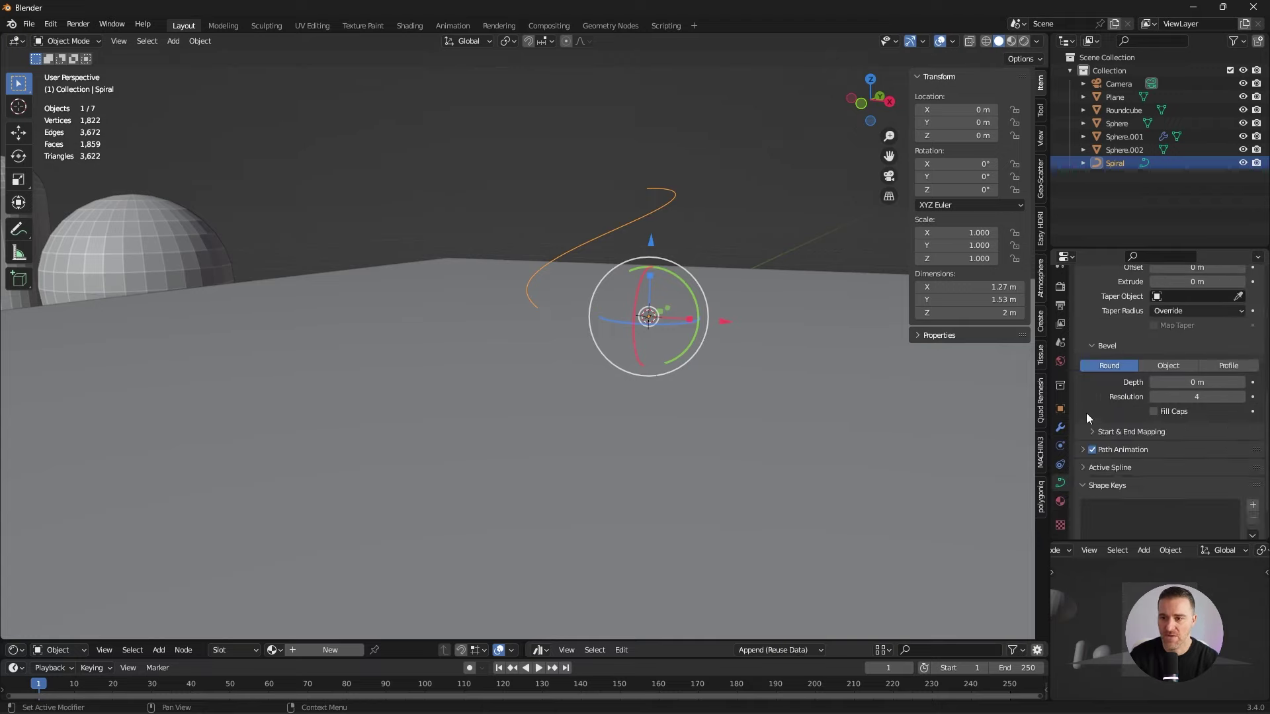
pyautogui.moveTo(1241, 386); pyautogui.dragTo(1264, 385)
# - Cap the ends of the spiral tube, move it off the plane to about -8.32 m in X, and deselect it
pyautogui.moveTo(681, 198); pyautogui.dragTo(479, 366, button='middle')
pyautogui.click(1154, 411)
pyautogui.hotkey('alt', 'a')
pyautogui.click(476, 366)
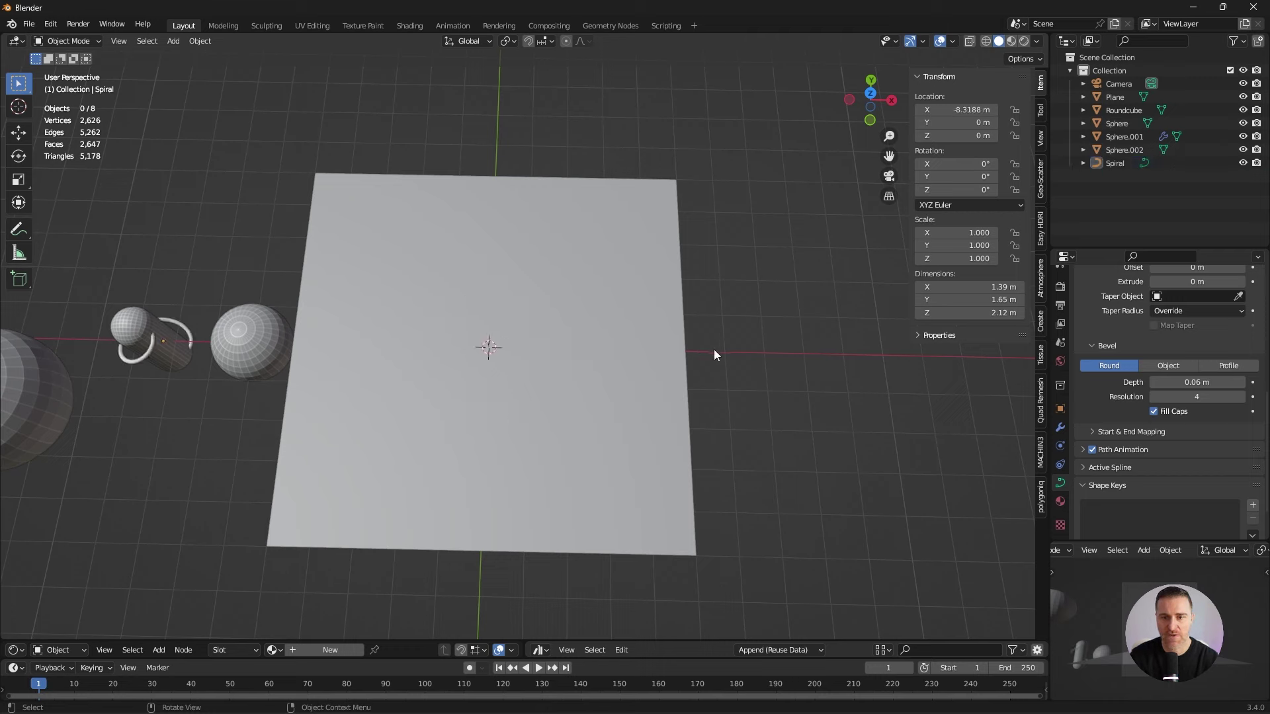
# - Add a Z Math Surface at the origin with the equation sin(x), and increase its X size for more waves
pyautogui.hotkey('shift', 'a')
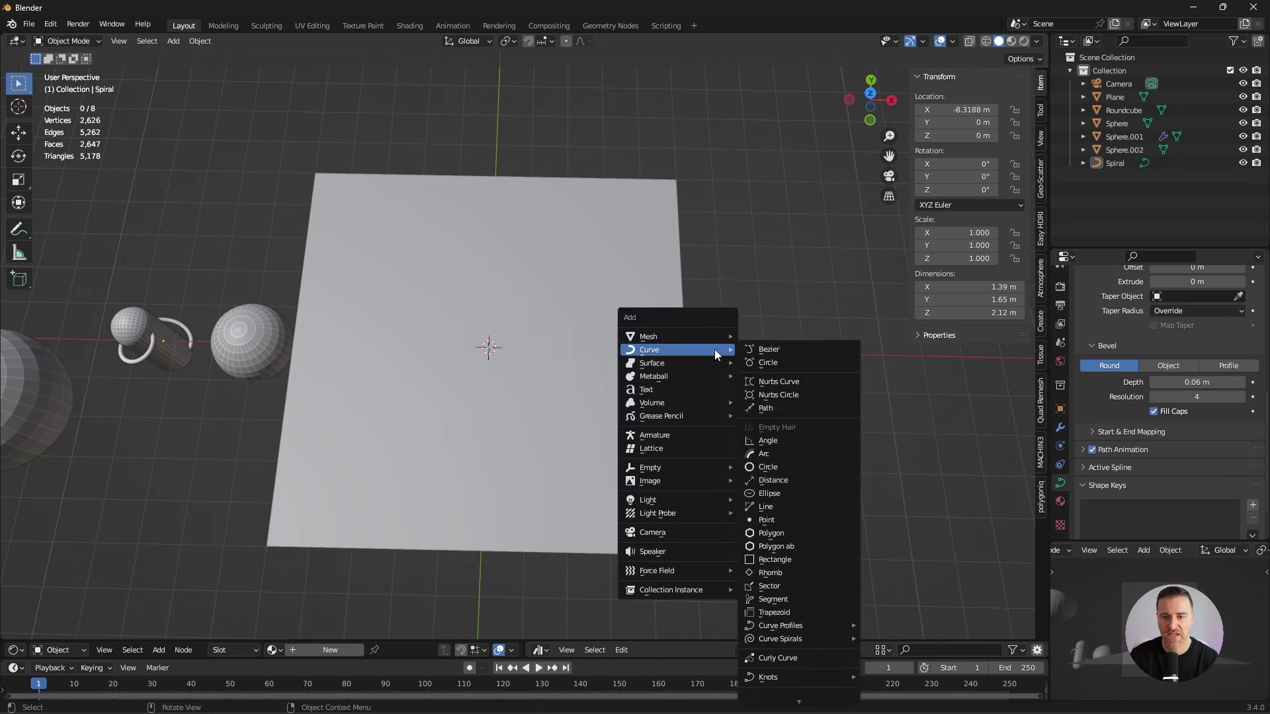
pyautogui.moveTo(700, 335)
pyautogui.moveTo(814, 545)
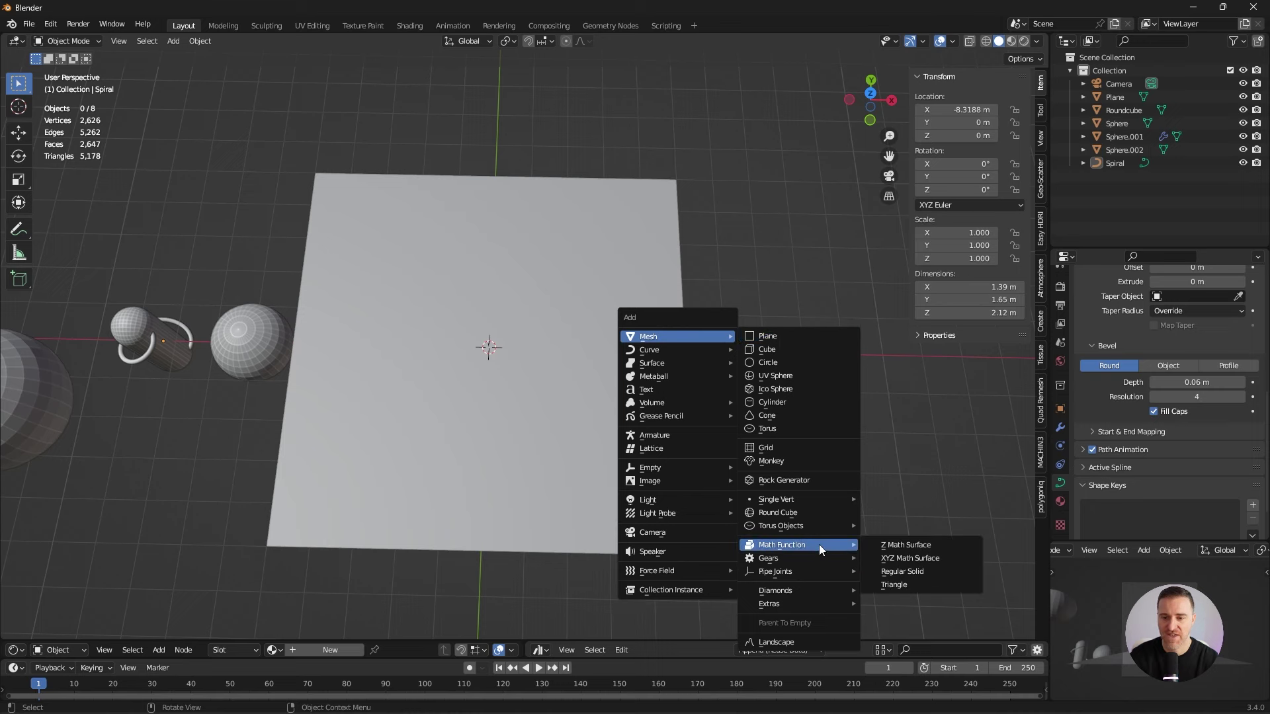
pyautogui.click(880, 545)
pyautogui.scroll(3, 215, 555)
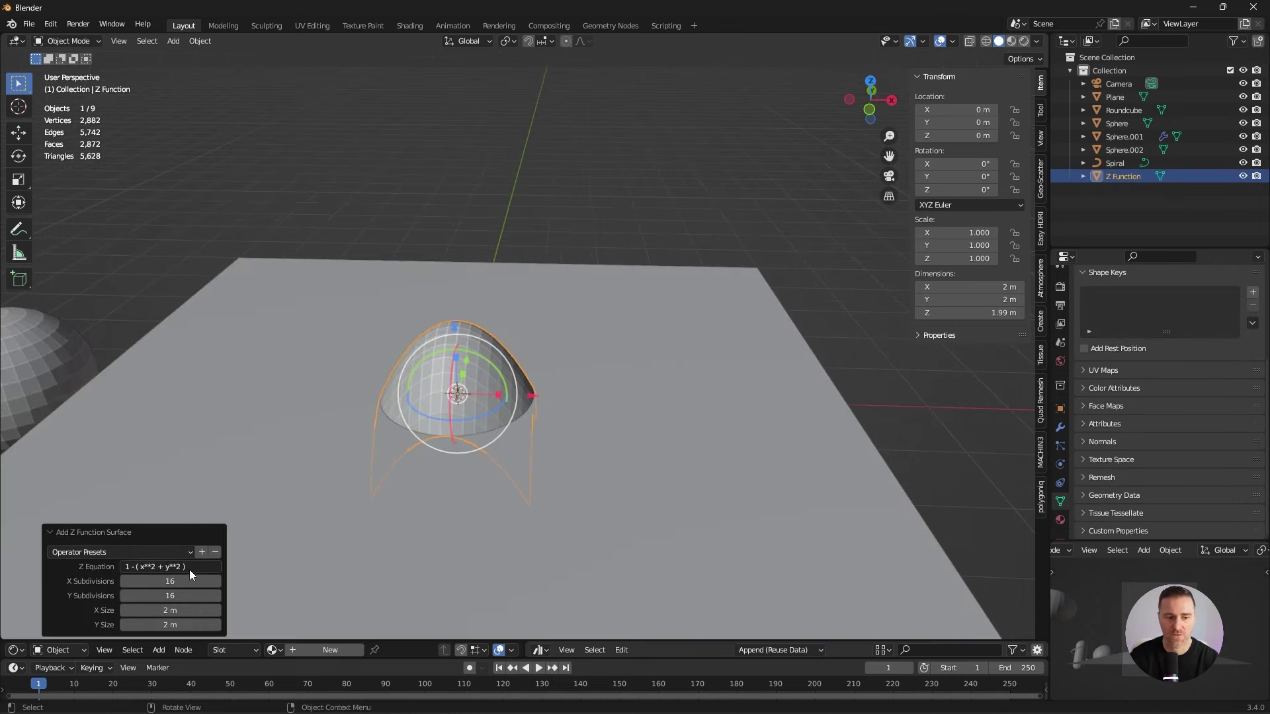
pyautogui.click(191, 569)
pyautogui.write('sin9')
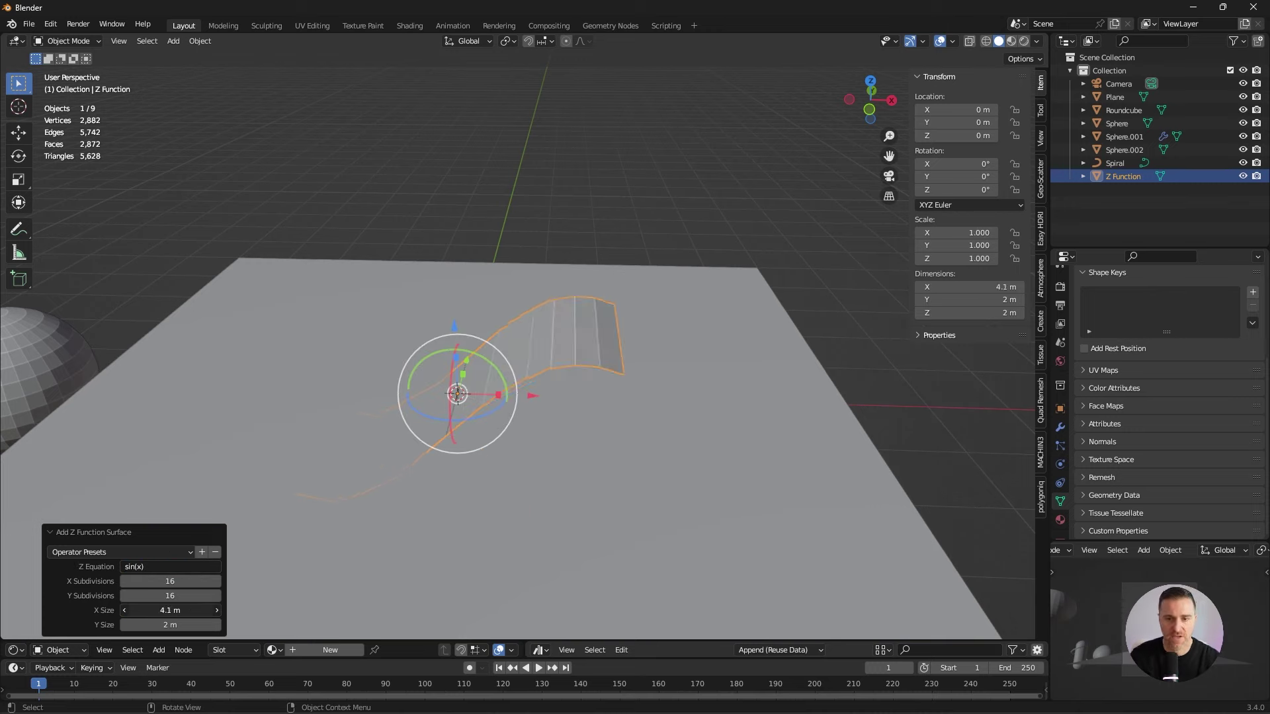
pyautogui.moveTo(170, 610); pyautogui.dragTo(170, 581)
# - Rotate the wavy surface 90° about X to stand upright and scale it to a width of about 4.82 m
pyautogui.scroll(-2, 483, 377)
pyautogui.moveTo(694, 424); pyautogui.dragTo(775, 439, button='middle')
pyautogui.press('KP_3')
pyautogui.write('r90')
pyautogui.press('Return')
pyautogui.moveTo(676, 366); pyautogui.dragTo(704, 408, button='middle')
pyautogui.press('s')
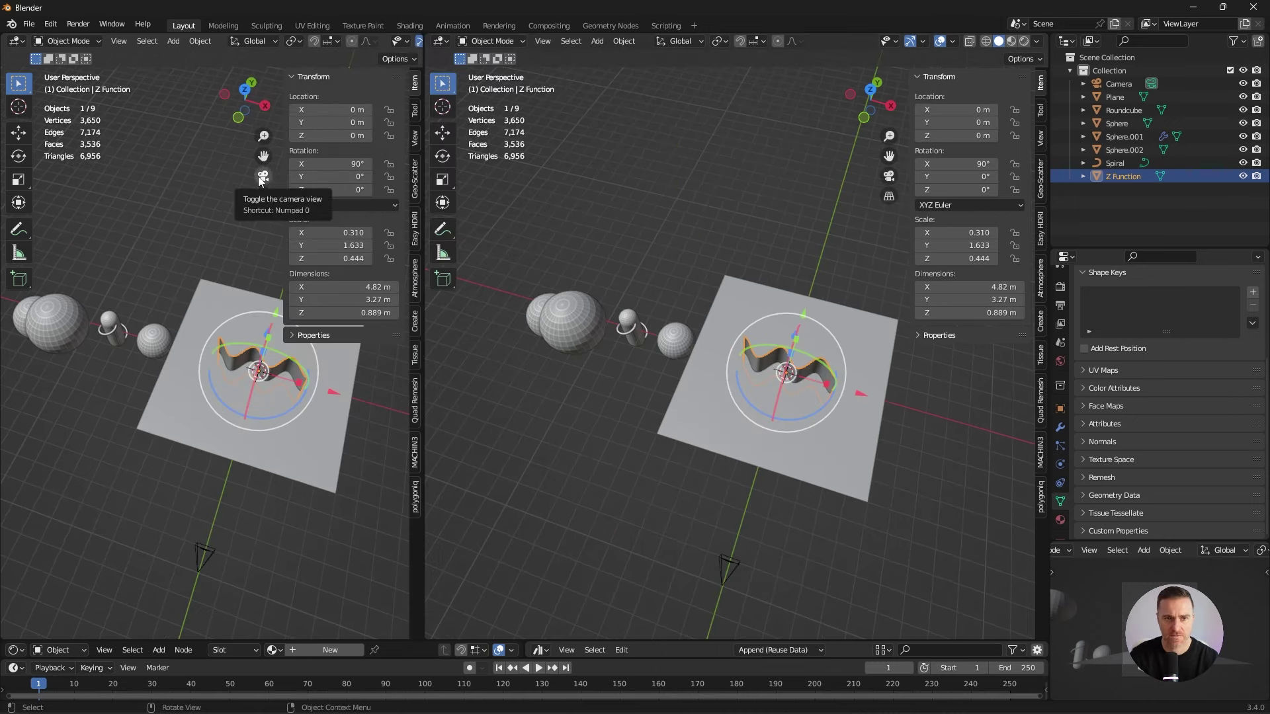
# - Set the second viewport to the camera view with rendered shading, hiding its sidebar and overlays
pyautogui.click(263, 176)
pyautogui.press('n')
pyautogui.hotkey('shift', 'alt', 'z')
pyautogui.scroll(-5, 198, 41)
pyautogui.click(399, 41)
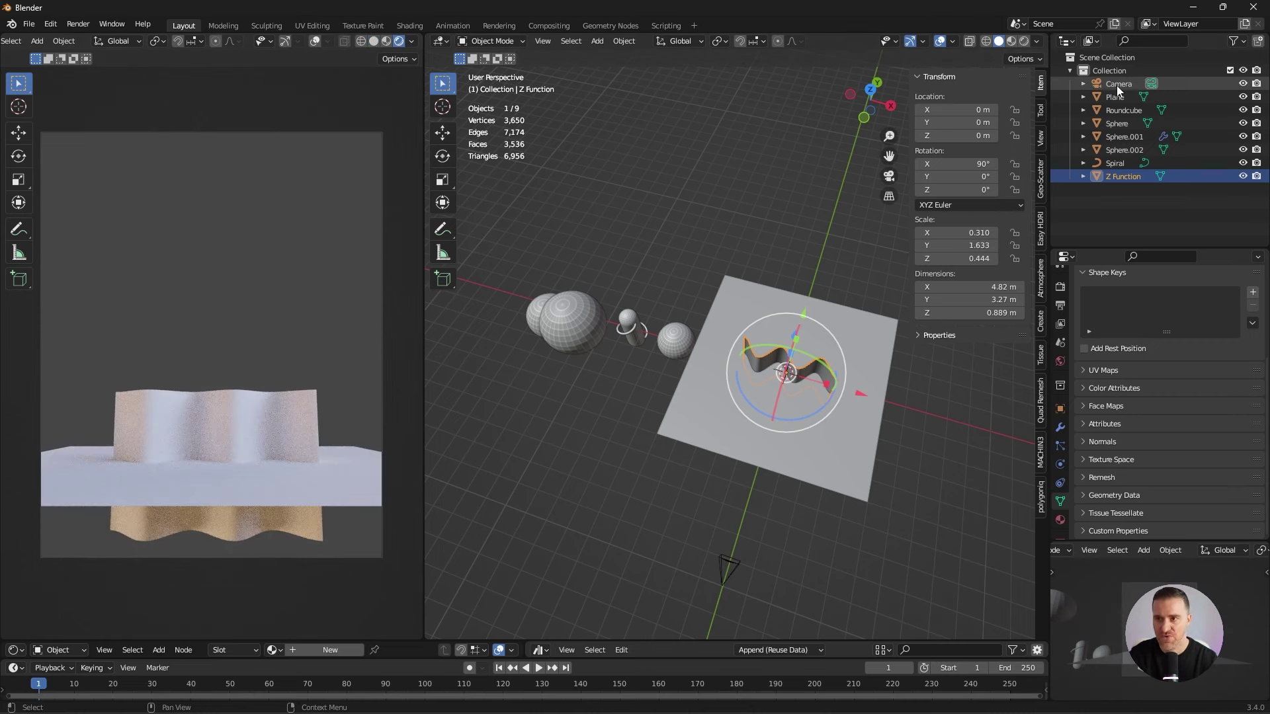
# - Set the camera's focal length to 120 mm
pyautogui.click(1116, 85)
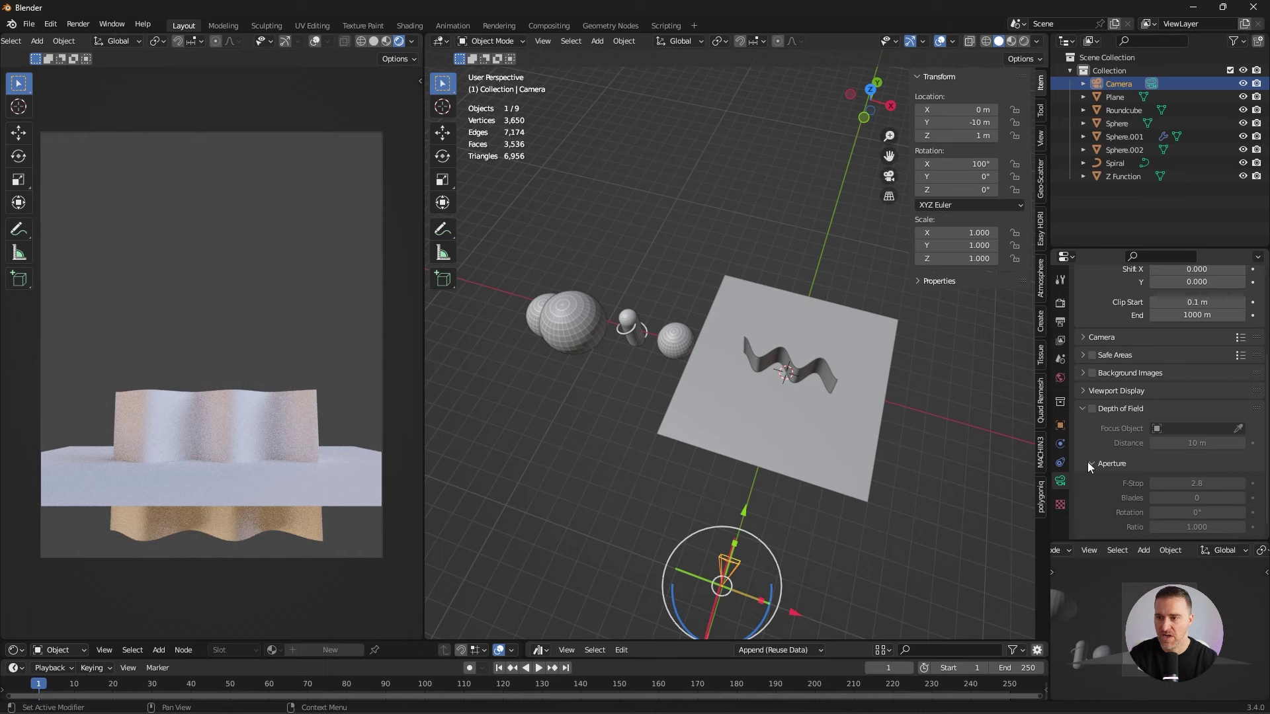
pyautogui.scroll(5, 1084, 470)
pyautogui.click(1184, 365)
pyautogui.write('129')
pyautogui.press('Return')
# - Move the camera farther back along Y in side view and delete the ground plane
pyautogui.press('KP_3')
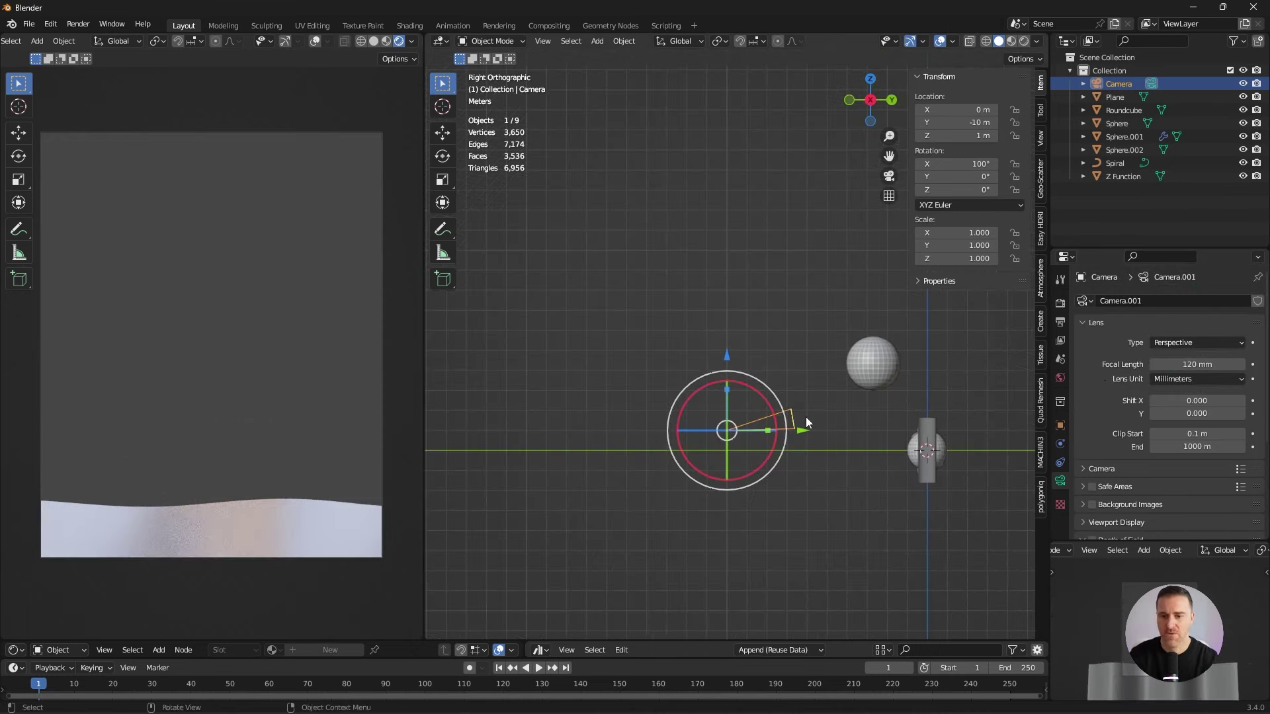
pyautogui.moveTo(787, 437); pyautogui.dragTo(700, 430)
pyautogui.click(777, 404)
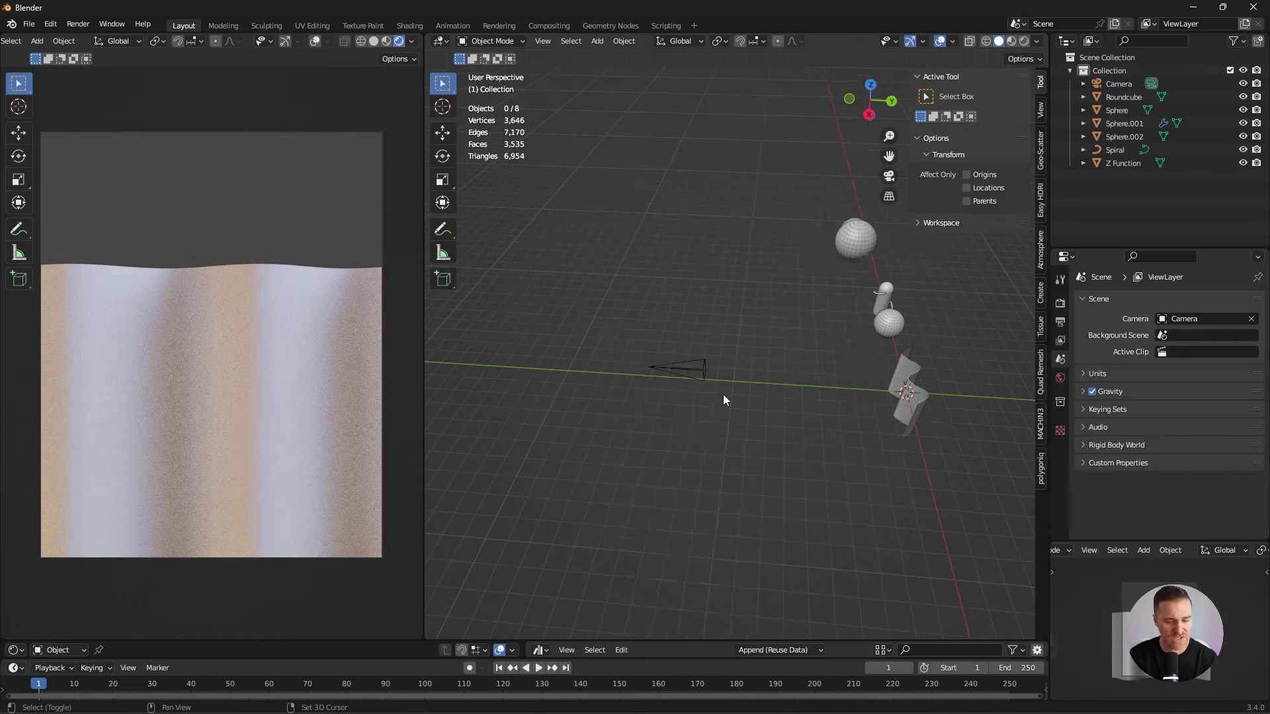
# - Add a new plane at the origin and scale it up to 20 m by 20 m
pyautogui.hotkey('shift', 'a')
pyautogui.moveTo(720, 394)
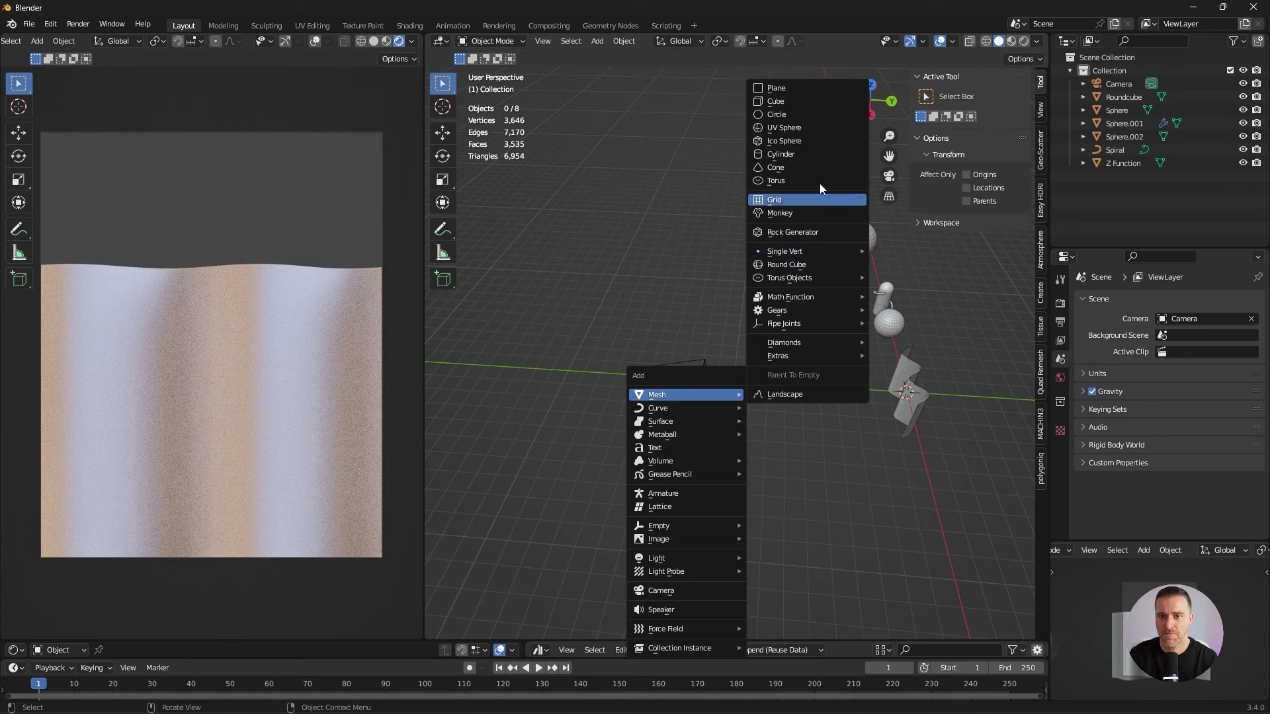
pyautogui.click(809, 86)
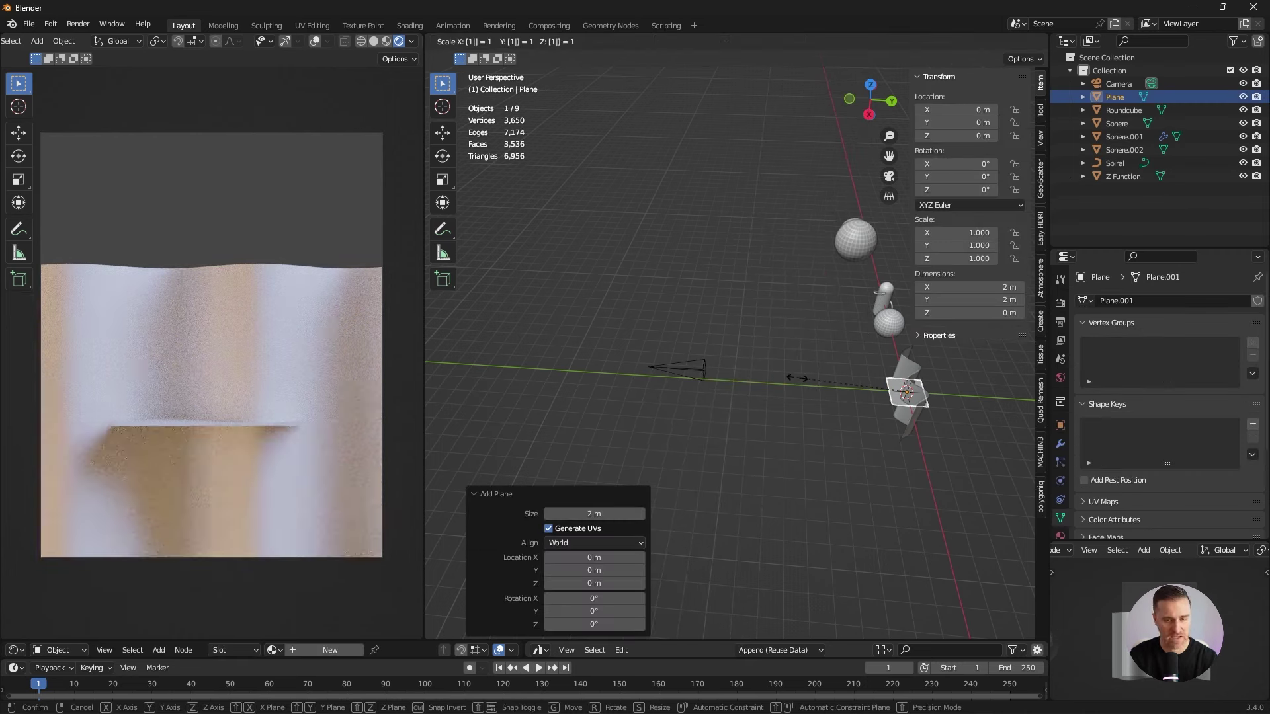
# - Extrude the plane's back edge about 16.53 m upward along Z to form a backdrop wall
pyautogui.press('Tab')
pyautogui.click(871, 84)
pyautogui.moveTo(898, 254); pyautogui.dragTo(933, 489)
pyautogui.press('KP_3')
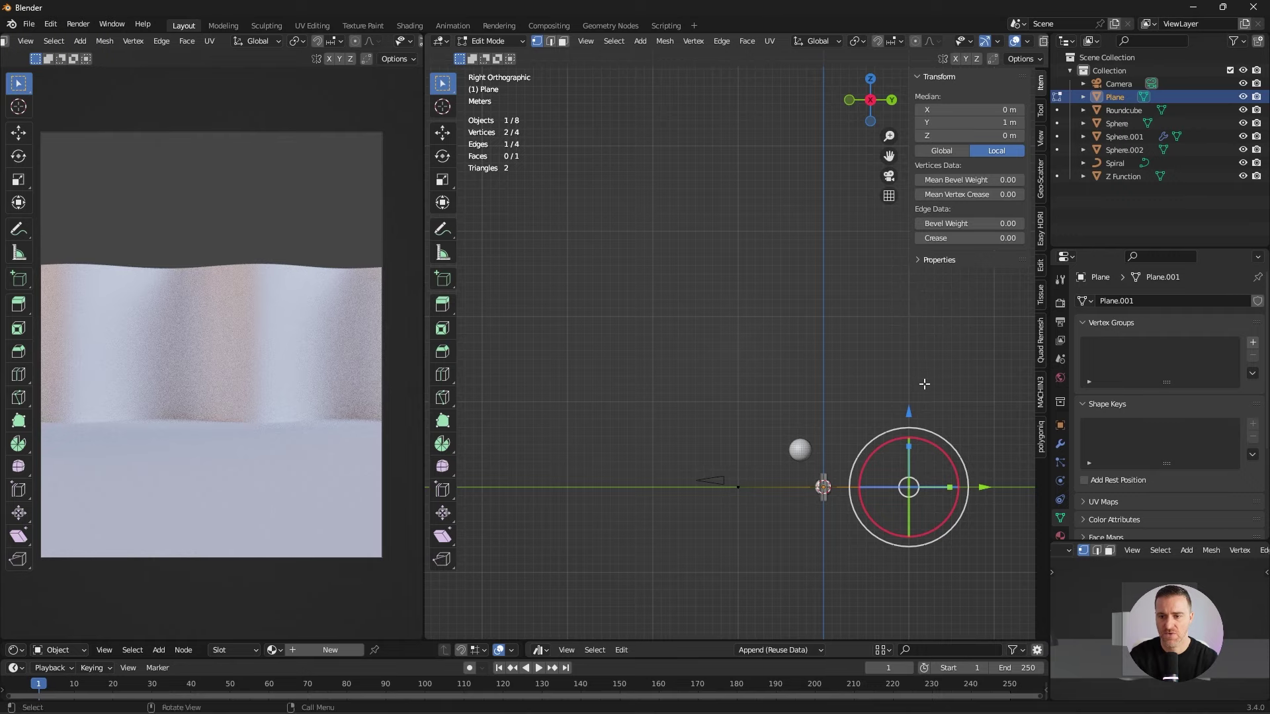
pyautogui.press('r')
pyautogui.press('Escape')
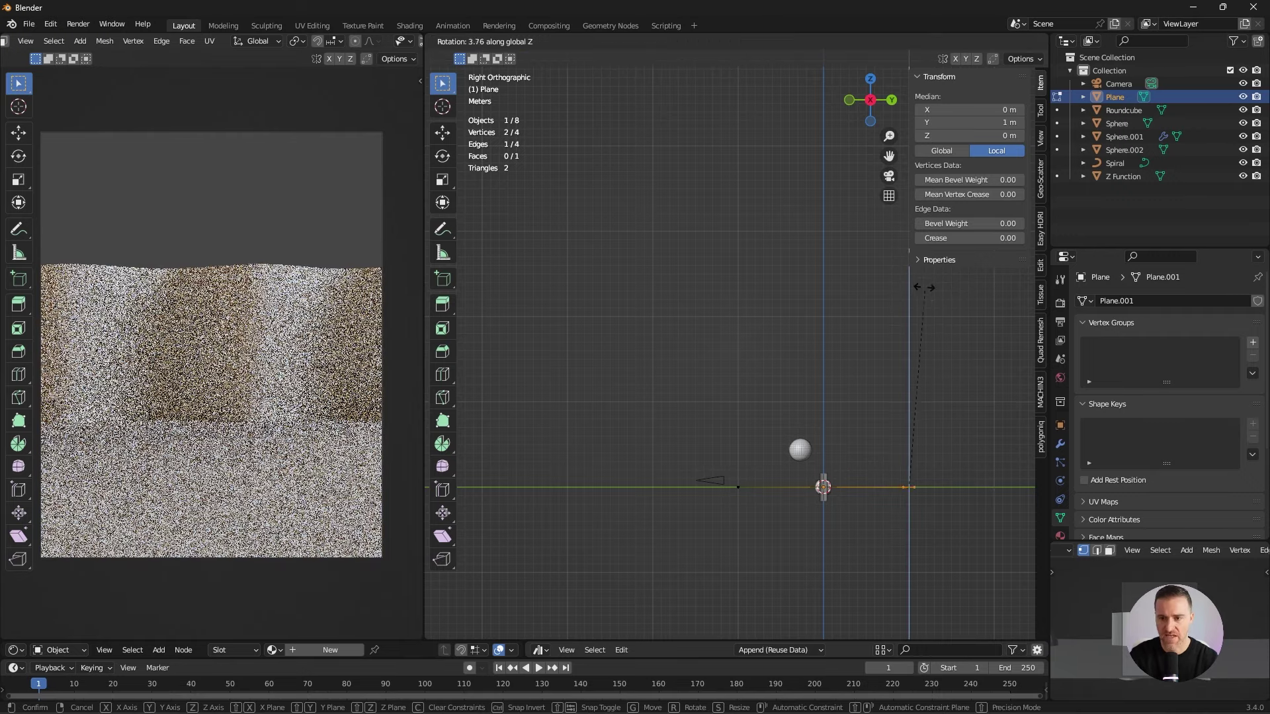
pyautogui.moveTo(918, 383); pyautogui.dragTo(918, 372, button='middle')
pyautogui.press('e')
pyautogui.press('z')
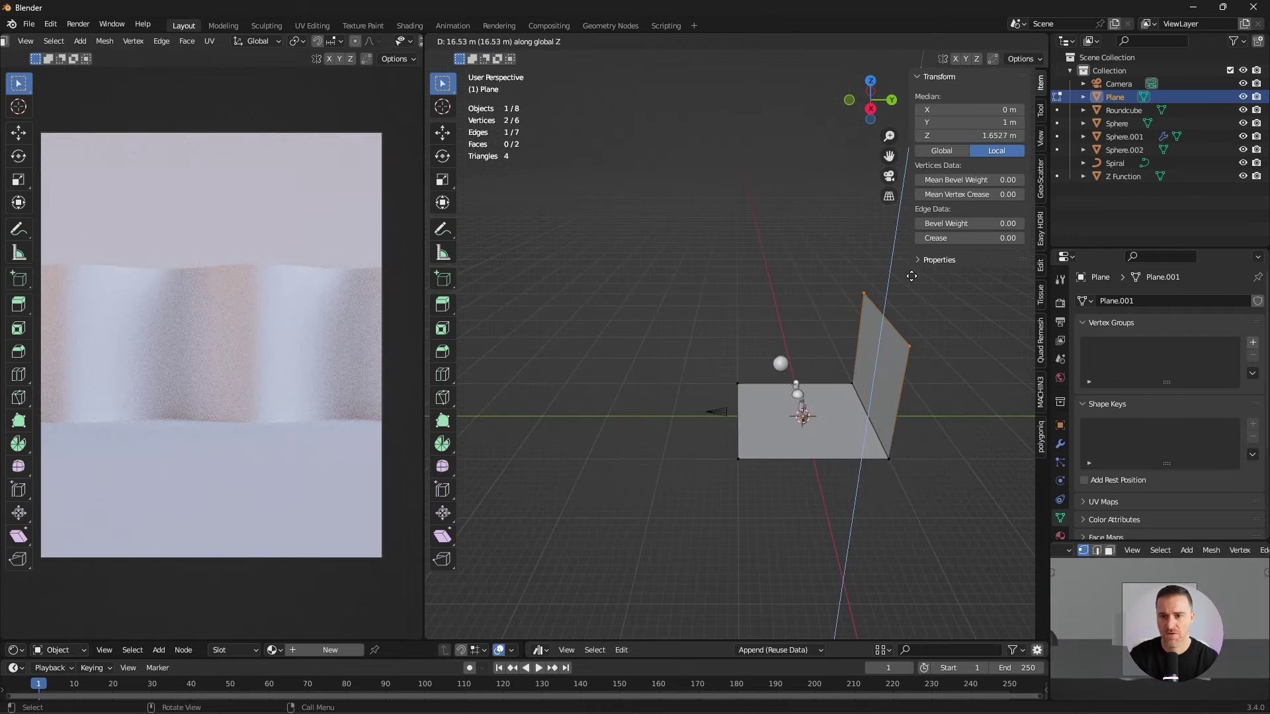
pyautogui.click(915, 281)
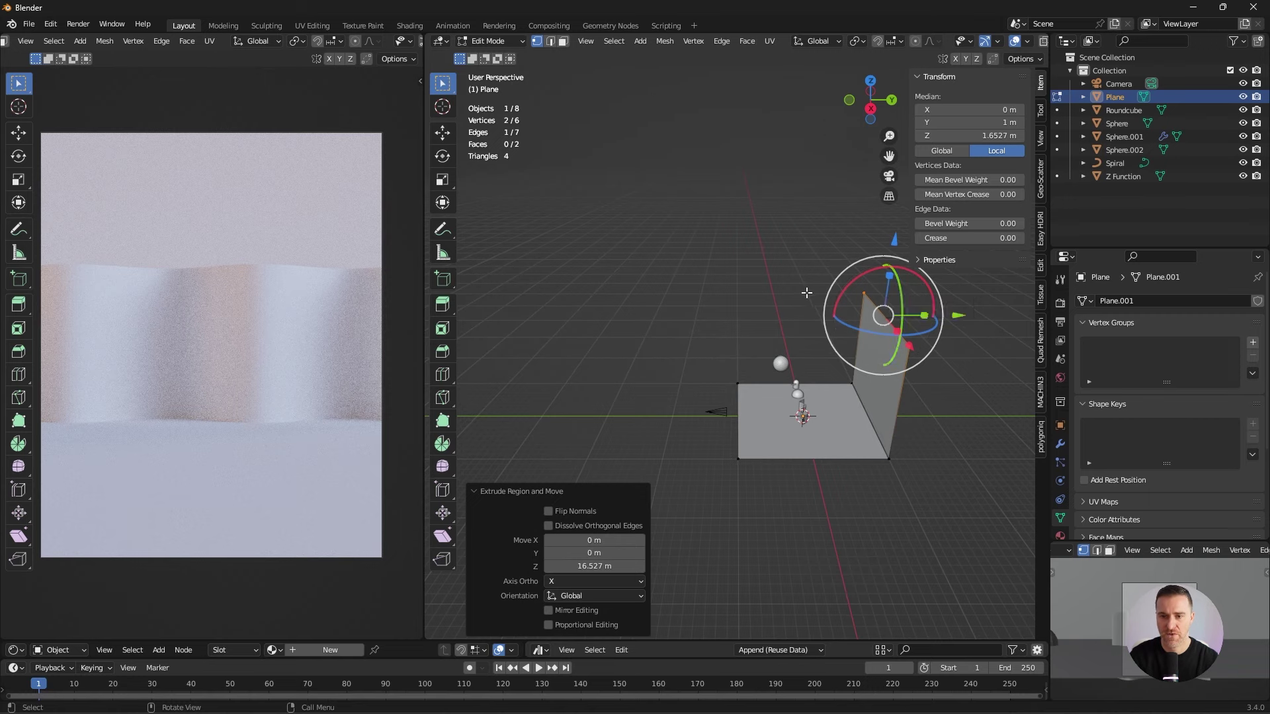
# - Apply the scale of the extruded backdrop in Object Mode
pyautogui.press('Tab')
pyautogui.hotkey('ctrl', 'a')
pyautogui.click(795, 320)
# - Bevel the edge between the backdrop's floor and wall with several segments into a wide rounded curve
pyautogui.press('Tab')
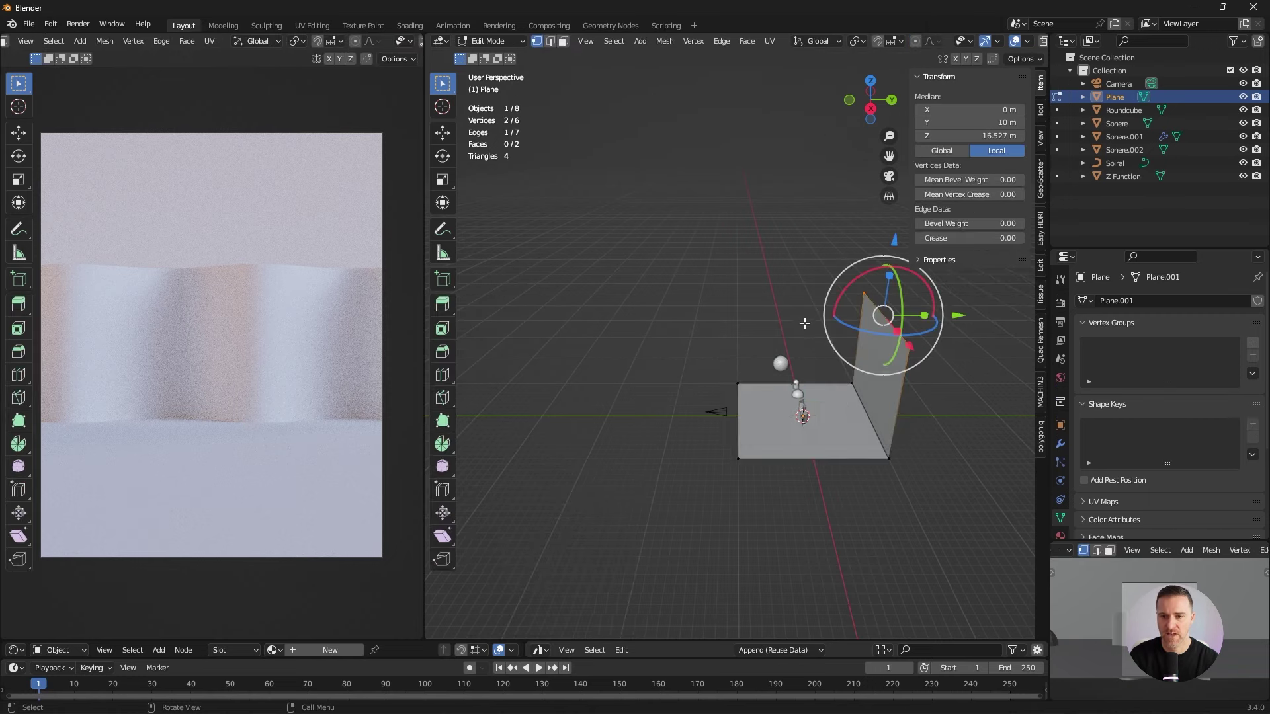
pyautogui.click(861, 403)
pyautogui.hotkey('ctrl', 'b')
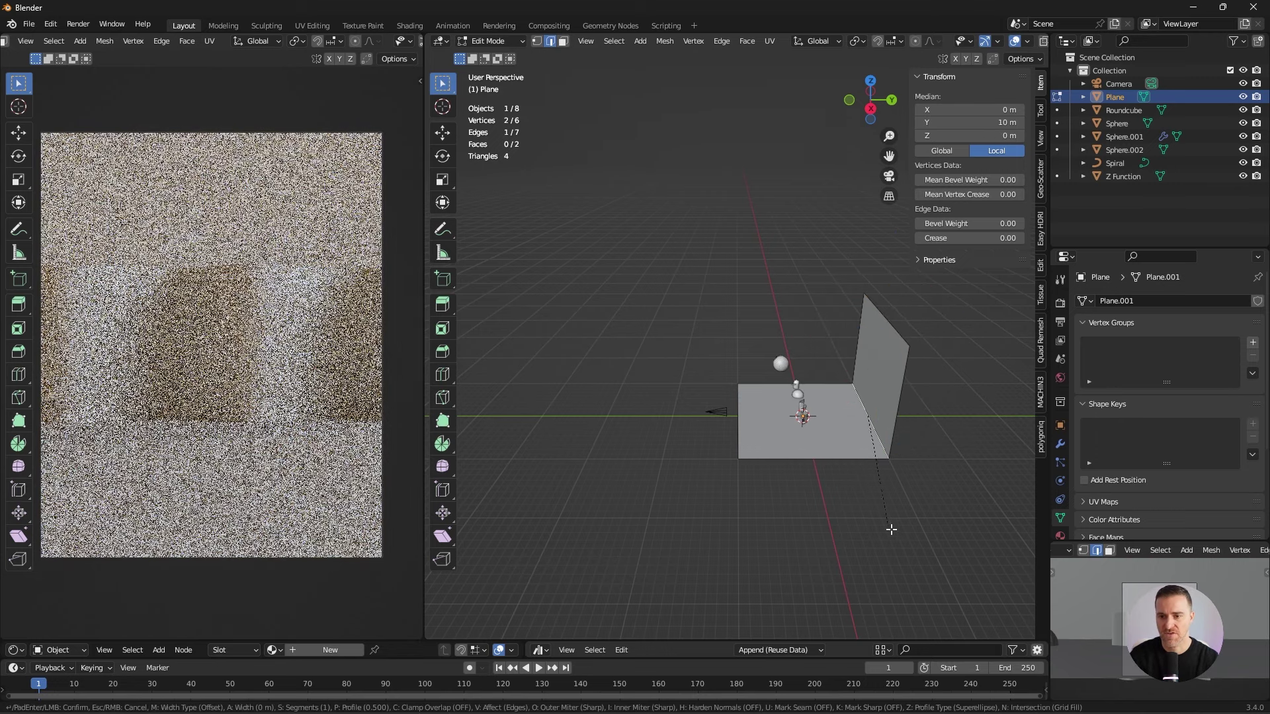
pyautogui.scroll(4, 1008, 360)
pyautogui.click(1011, 361)
pyautogui.press('Tab')
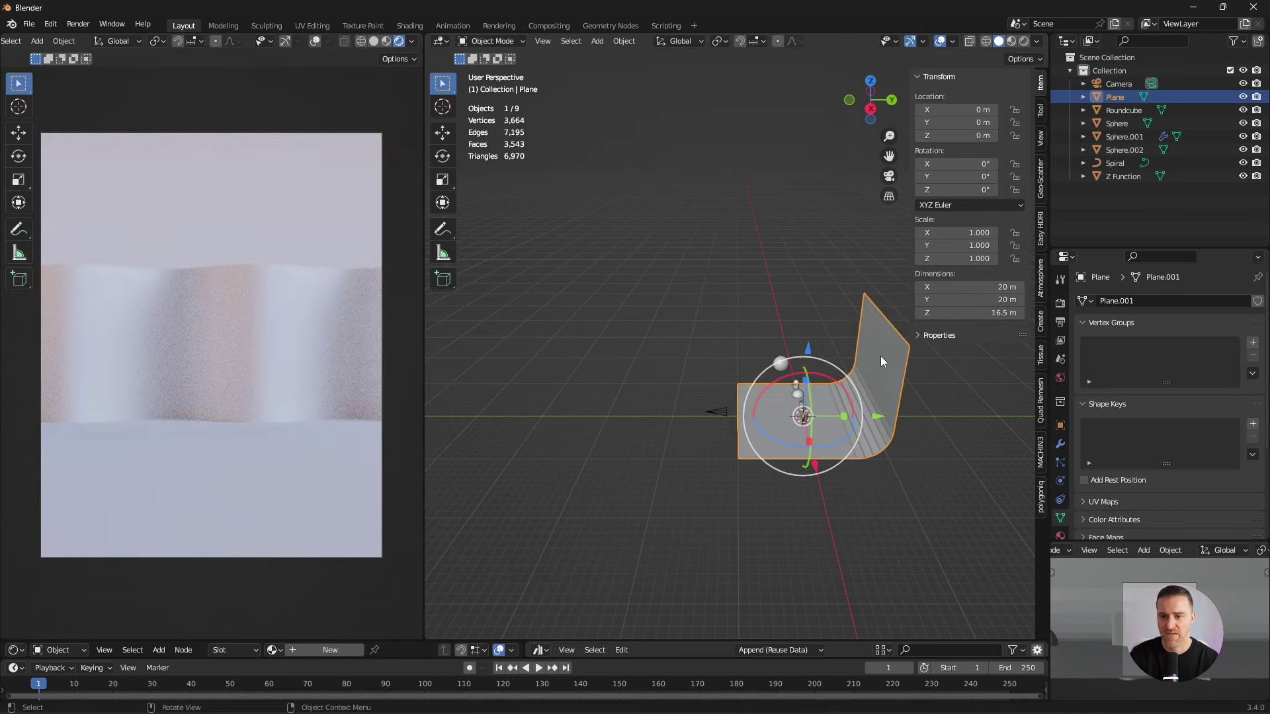
# - Shade the curved backdrop smooth and deselect it
pyautogui.rightClick(881, 355)
pyautogui.click(872, 358)
pyautogui.click(931, 412)
pyautogui.moveTo(931, 411); pyautogui.dragTo(886, 387, button='middle')
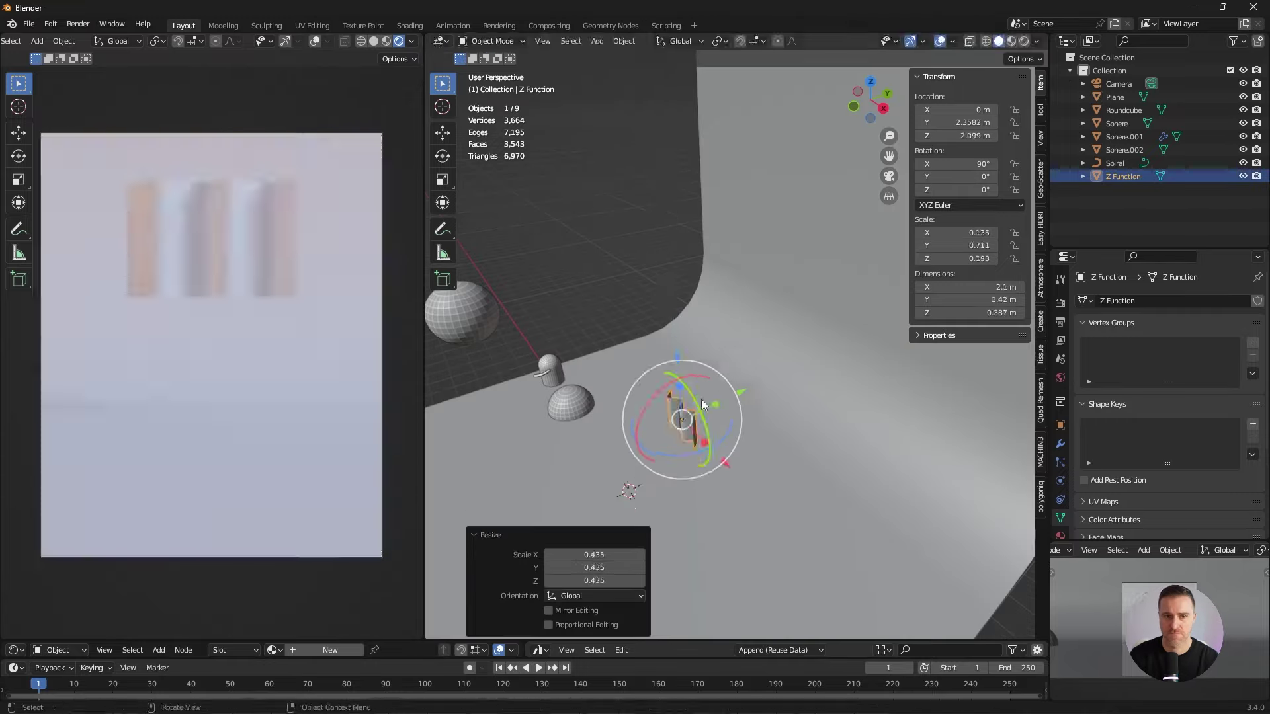
# - Arrange the sphere, capsule and hollowed half-sphere around the wavy surface in front view, and add a Subdivision modifier to the half-sphere
pyautogui.rightClick(652, 368)
pyautogui.press('Escape')
pyautogui.scroll(-5, 703, 406)
pyautogui.press('KP_1')
pyautogui.click(619, 415)
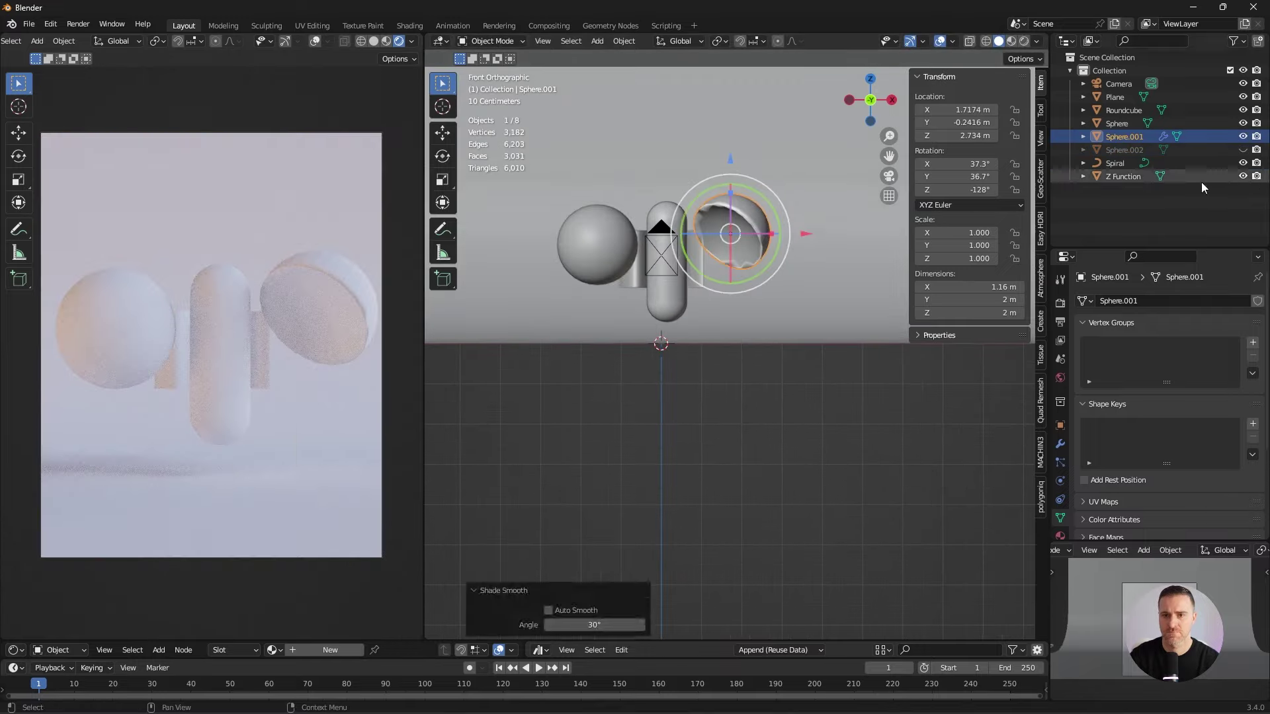
pyautogui.click(1221, 301)
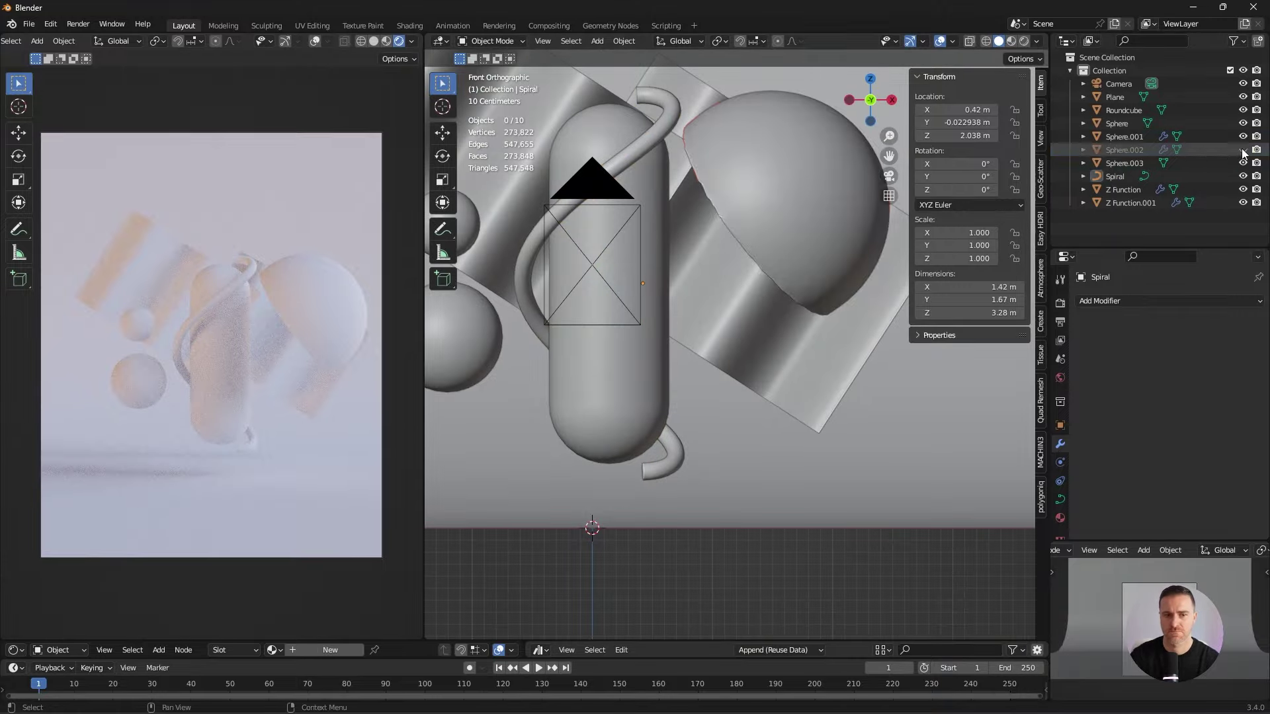
# - Reposition the hollowed half-sphere together with its cutter Sphere.002 beside the capsule, and hide the cutter
pyautogui.click(827, 202)
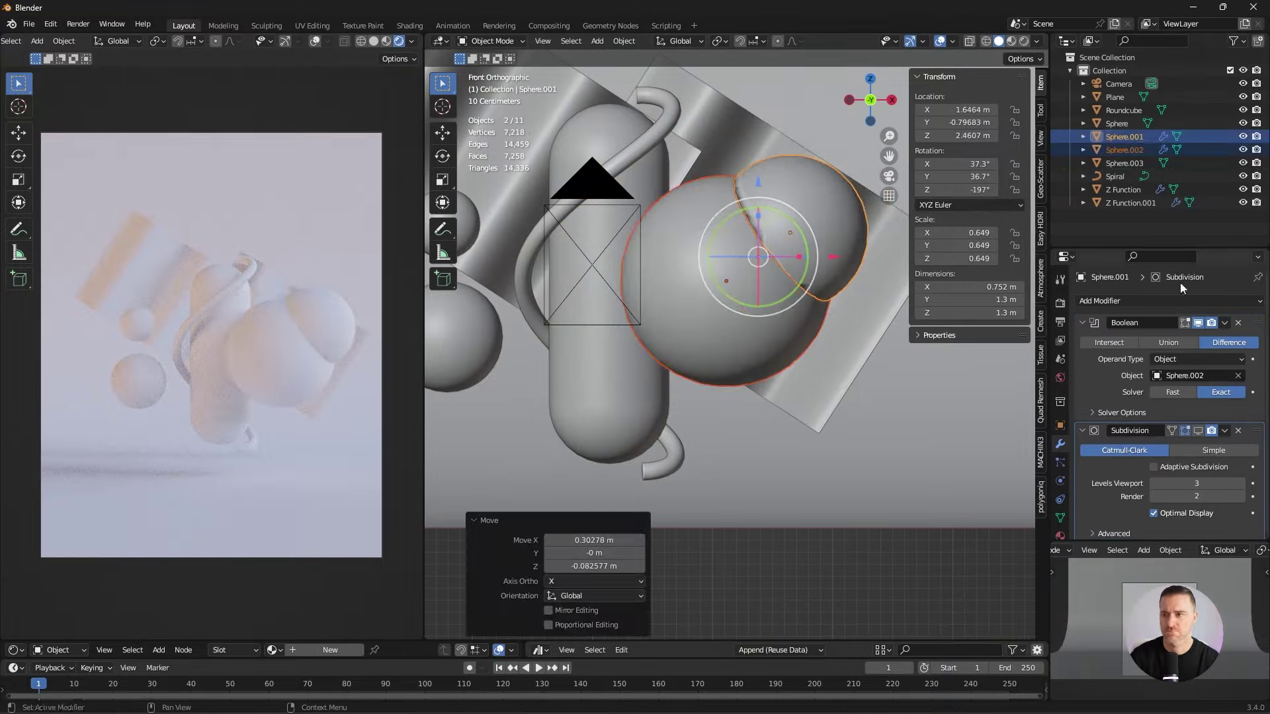
pyautogui.click(1243, 150)
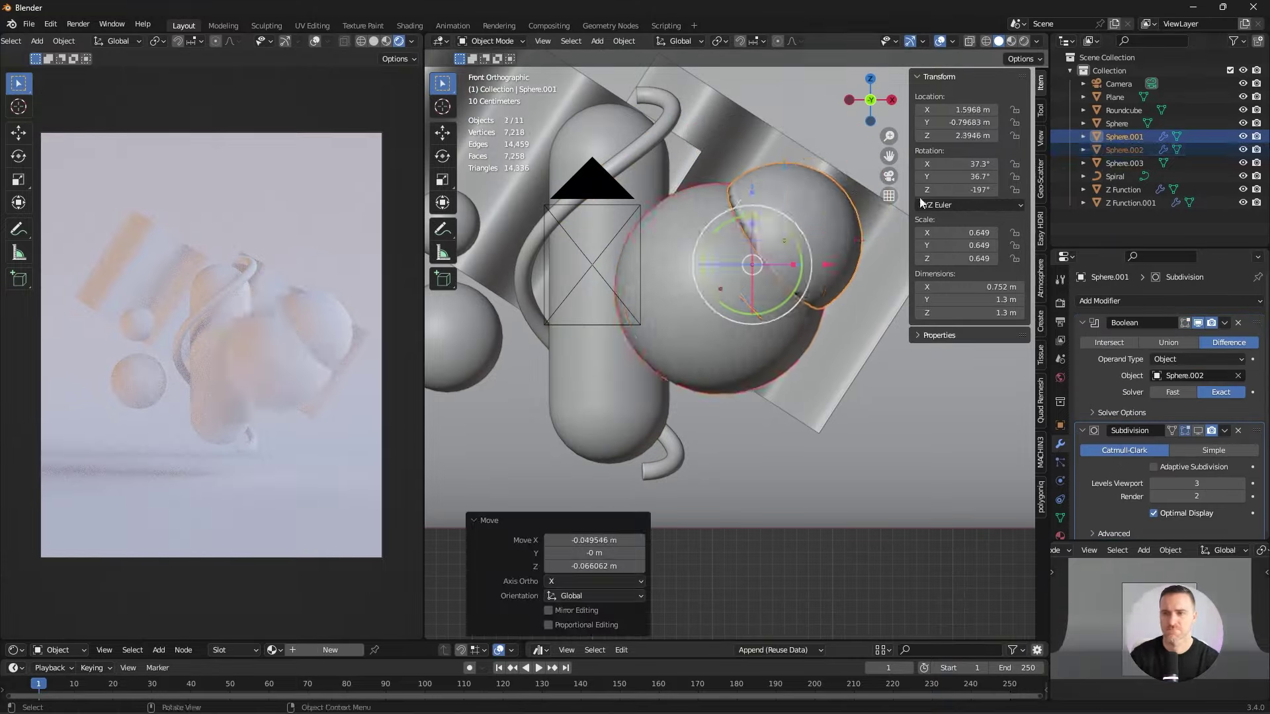
# - Reposition both wavy panels closely behind the capsule and lower the backdrop to about -0.82 m in Z
pyautogui.press('g')
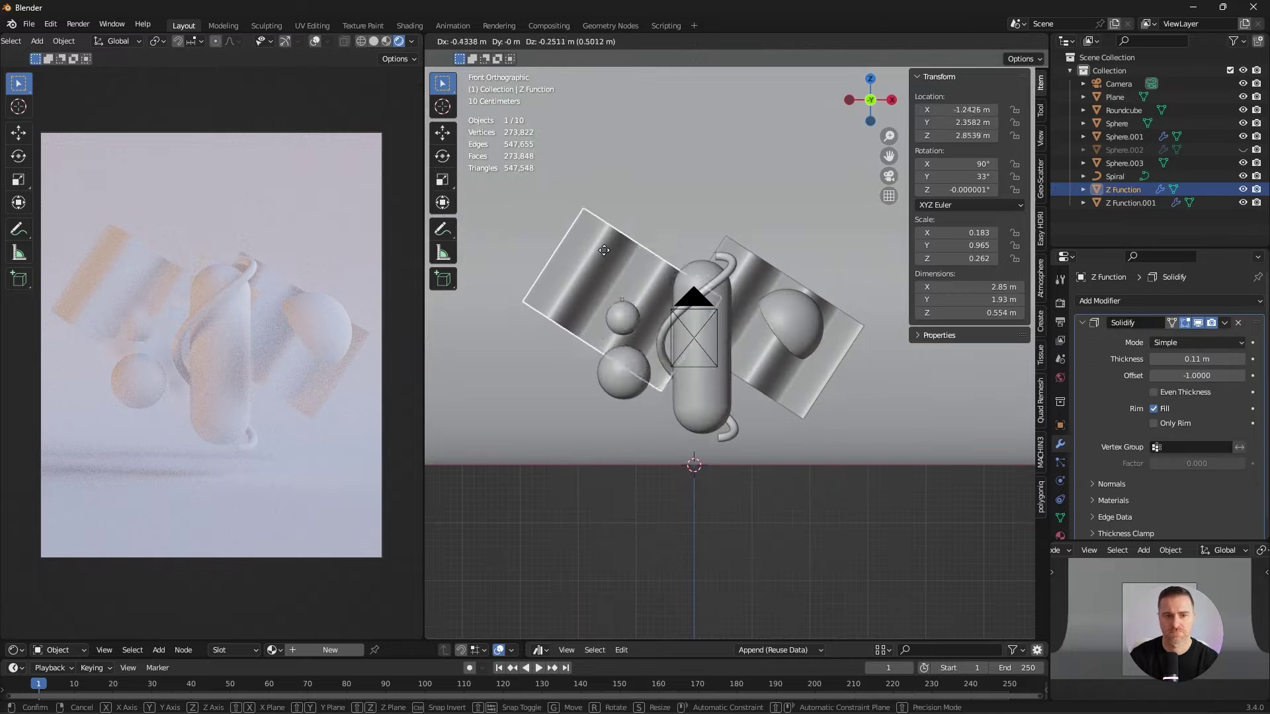
pyautogui.click(612, 255)
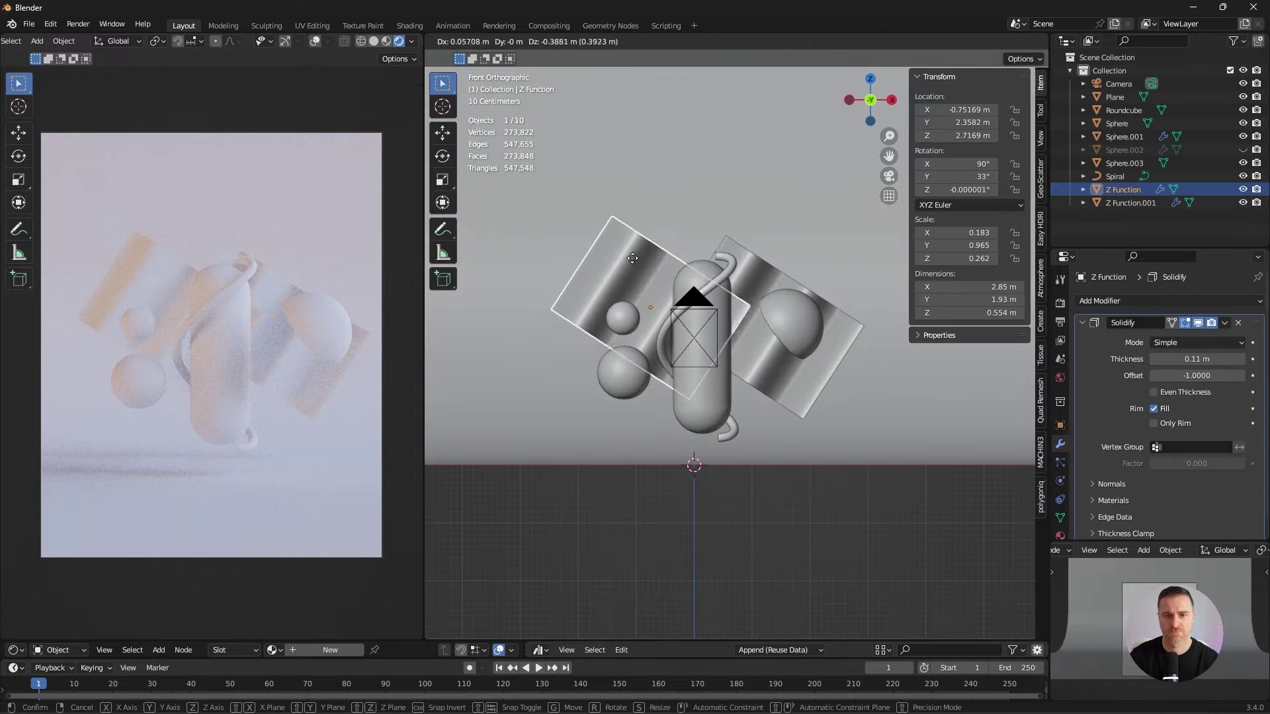
pyautogui.click(757, 331)
pyautogui.press('g')
pyautogui.click(752, 332)
pyautogui.click(1097, 235)
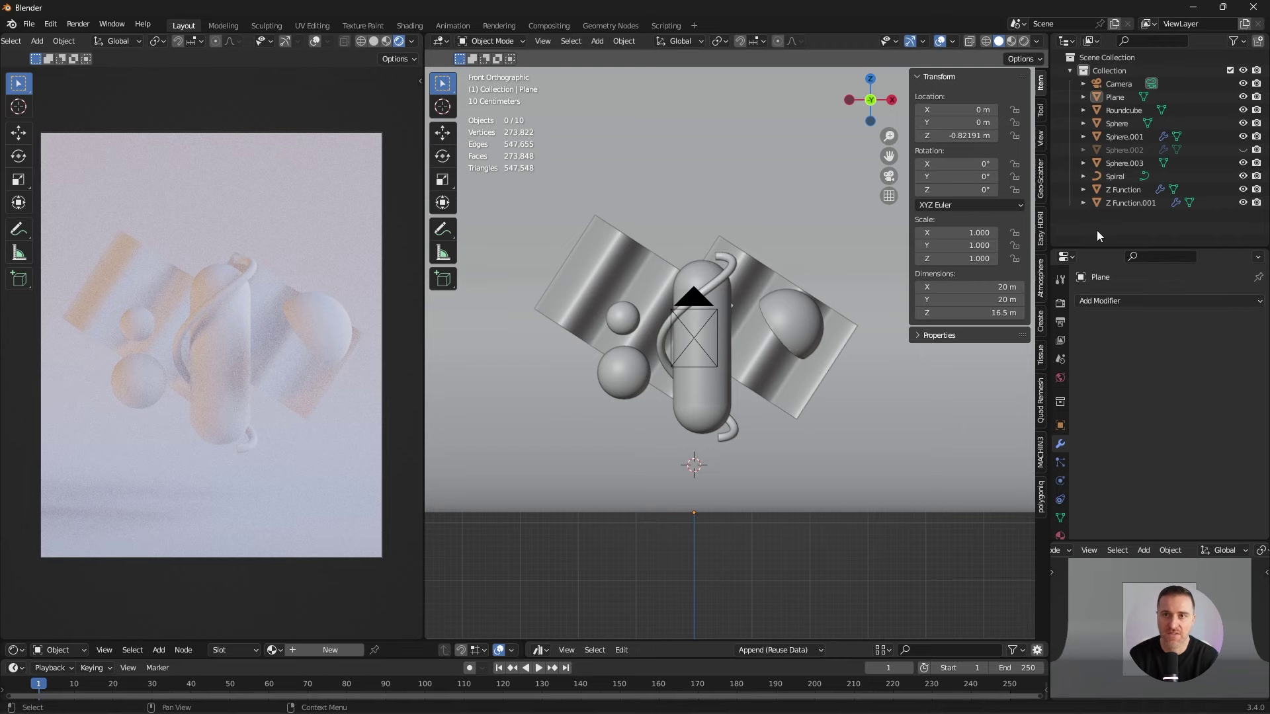
# - Enable Scene Lights and Scene World for the rendered shading of the camera viewport
pyautogui.scroll(-6, 727, 198)
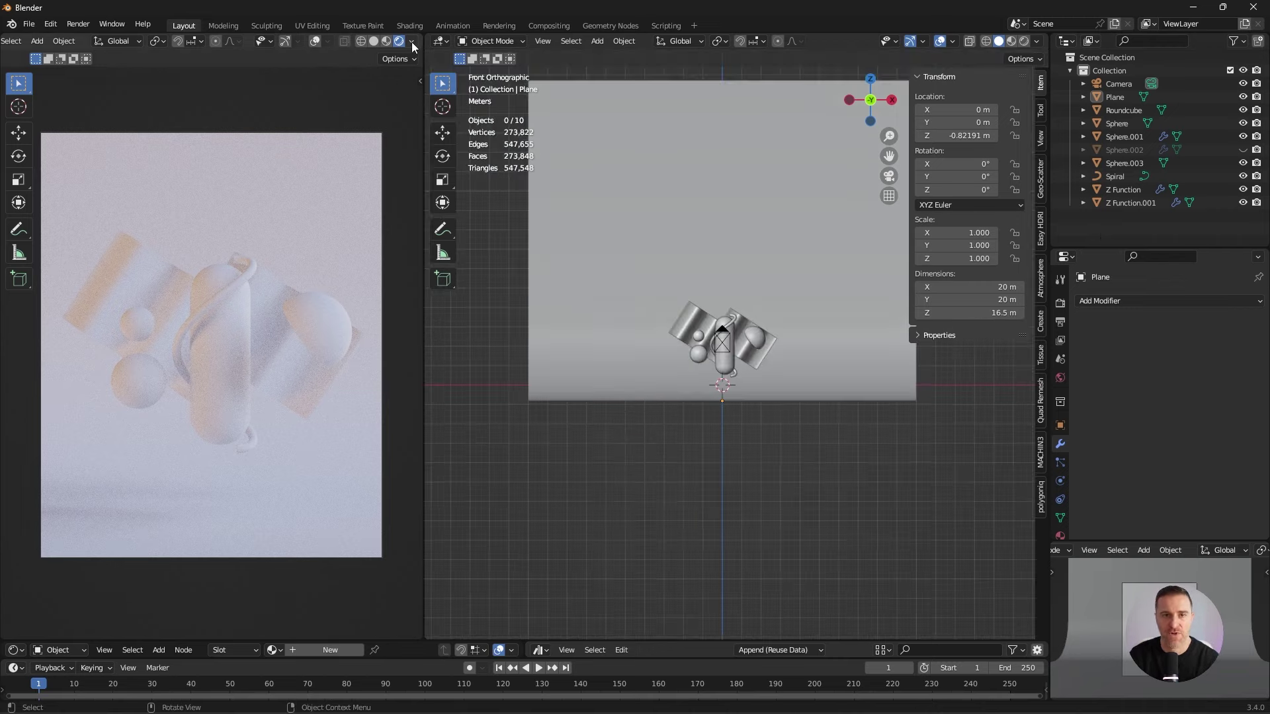
pyautogui.click(411, 41)
pyautogui.click(336, 121)
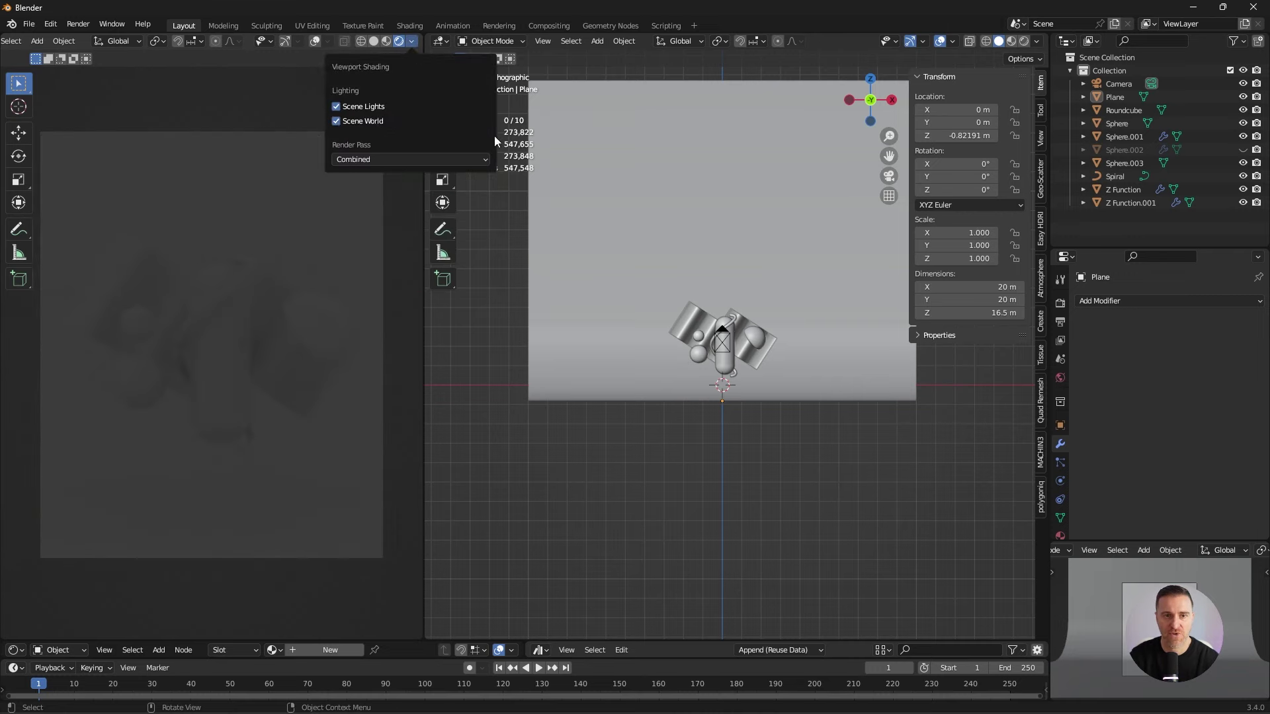
# - Open the World shader nodes in the main editor and set the Background color to black
pyautogui.click(440, 41)
pyautogui.click(473, 165)
pyautogui.click(482, 41)
pyautogui.click(469, 76)
pyautogui.click(593, 351)
pyautogui.moveTo(615, 329); pyautogui.dragTo(592, 329)
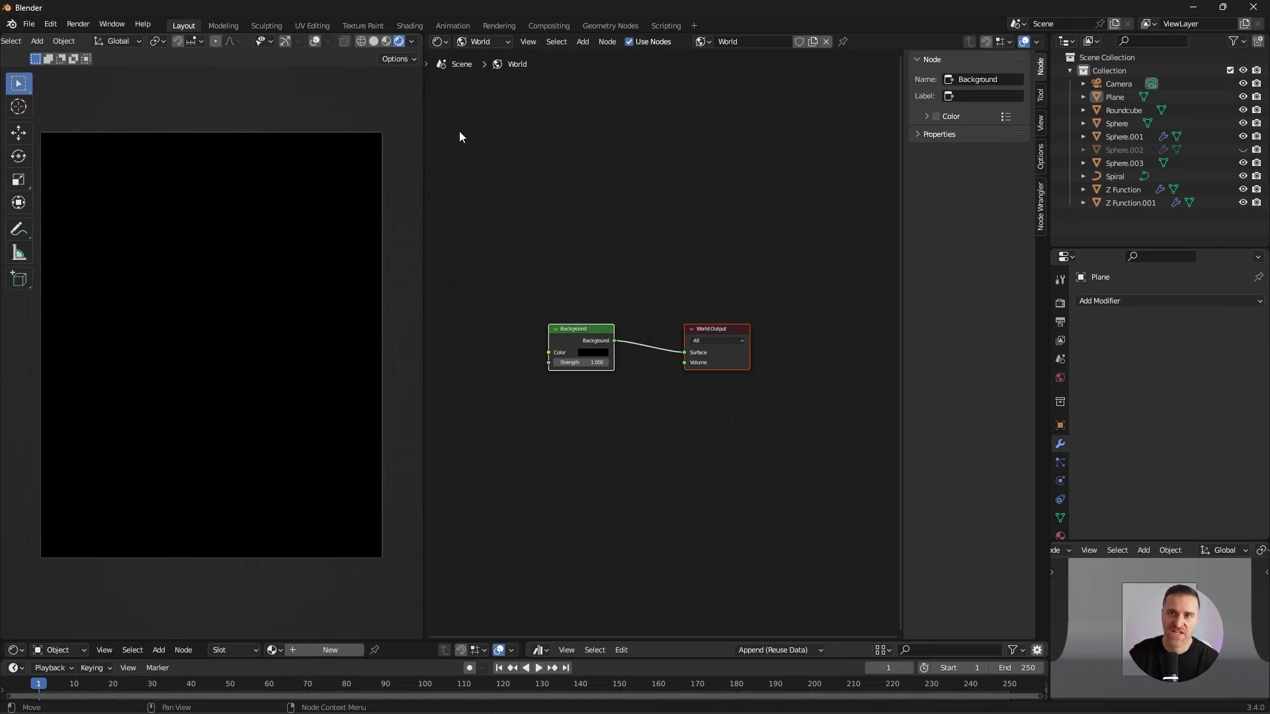
# - Switch the main editor to the 3D Viewport, add an area light and set its shape to Ellipse
pyautogui.click(439, 41)
pyautogui.click(503, 78)
pyautogui.hotkey('shift', 'a')
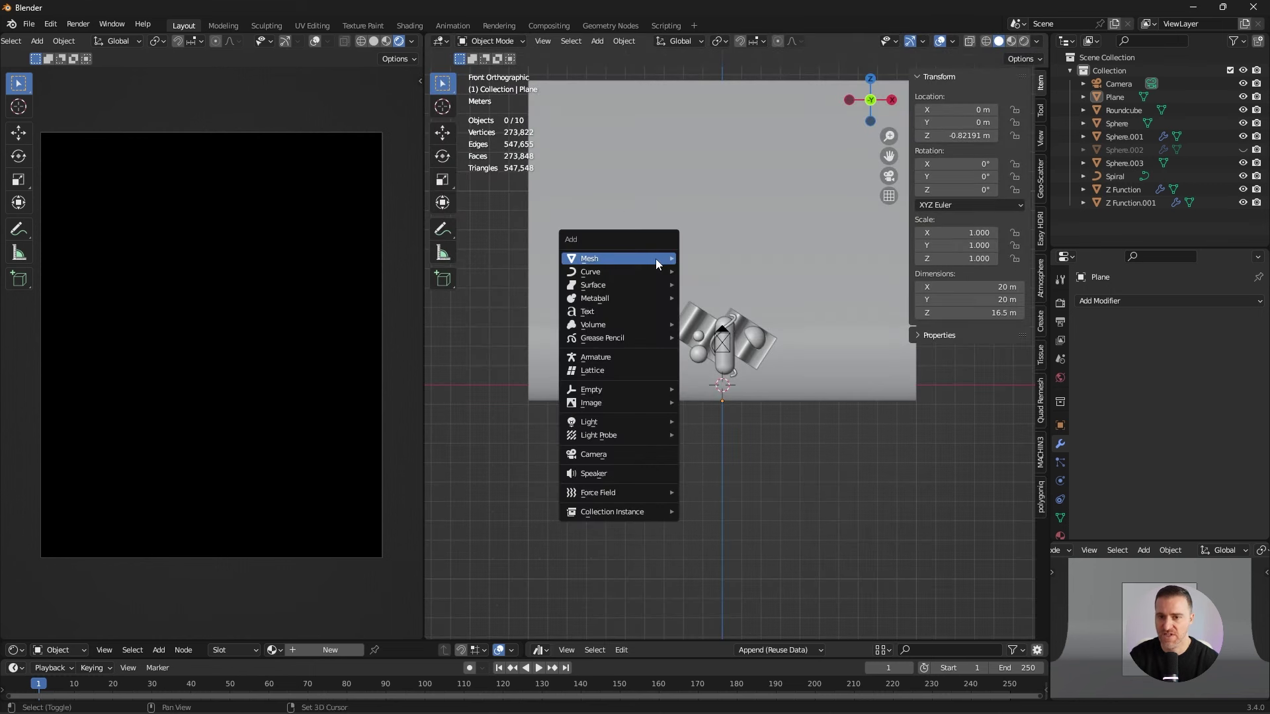
pyautogui.moveTo(623, 426)
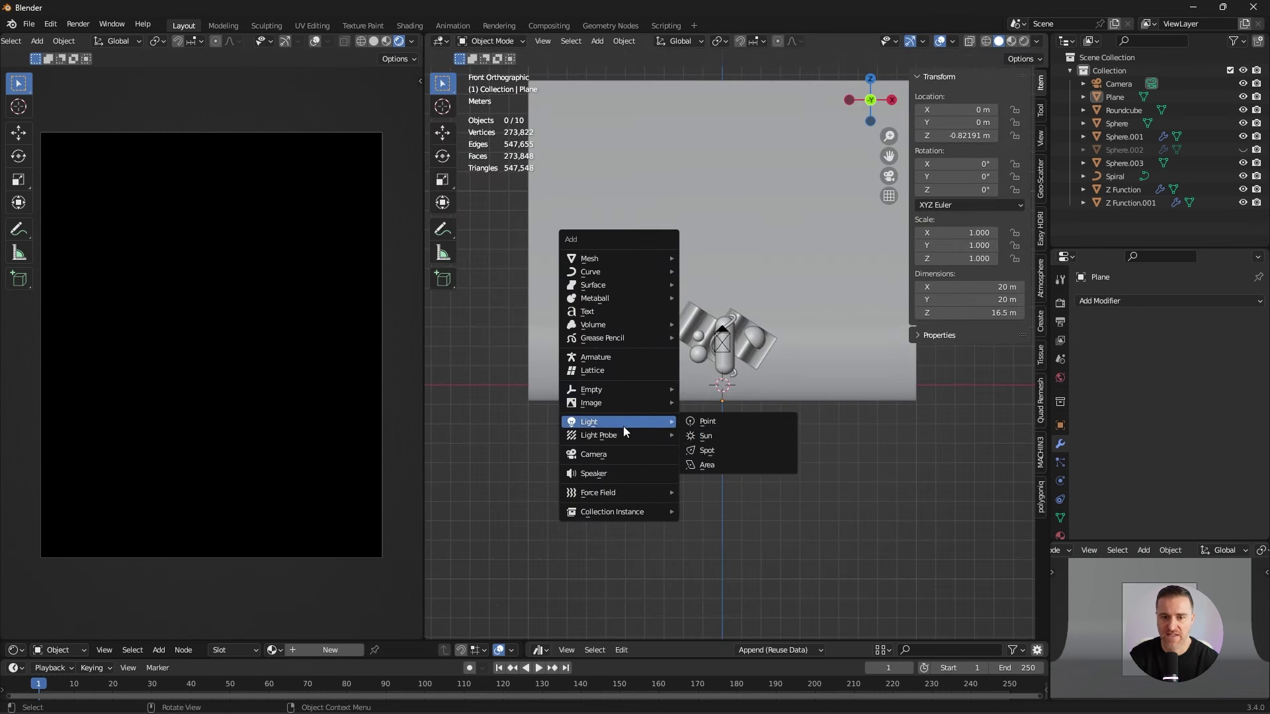
pyautogui.click(716, 466)
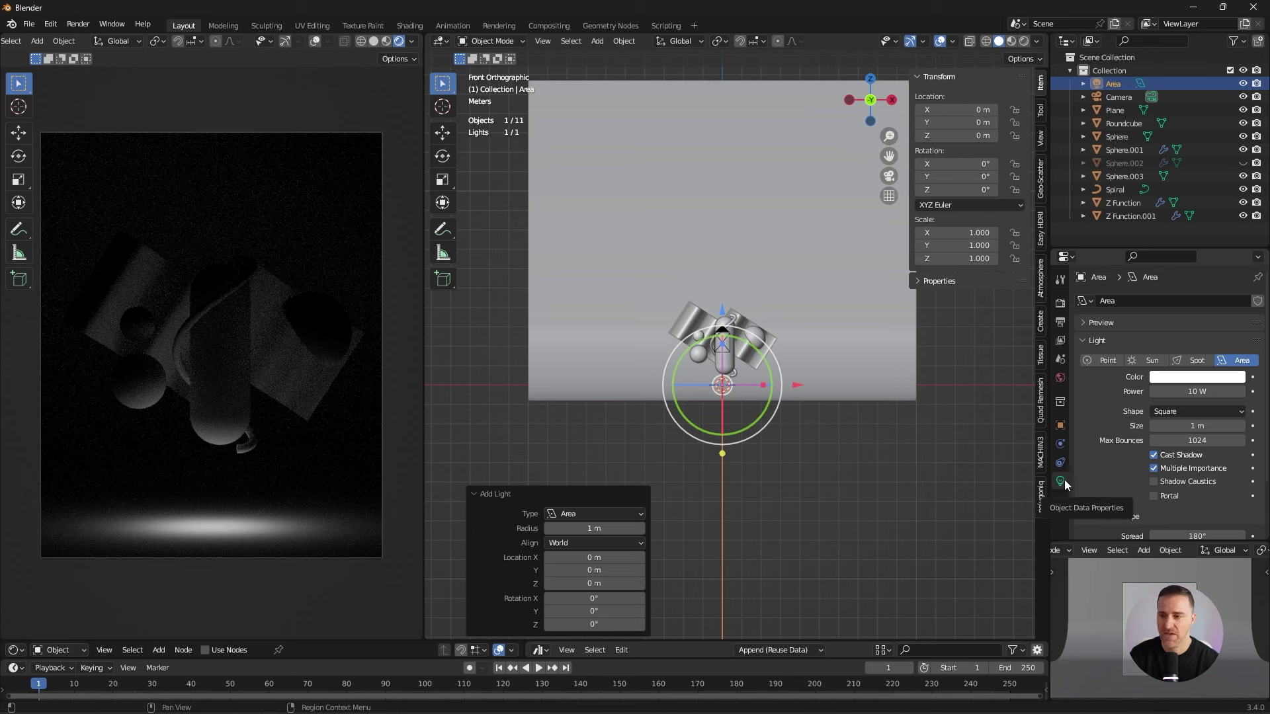
pyautogui.click(1155, 411)
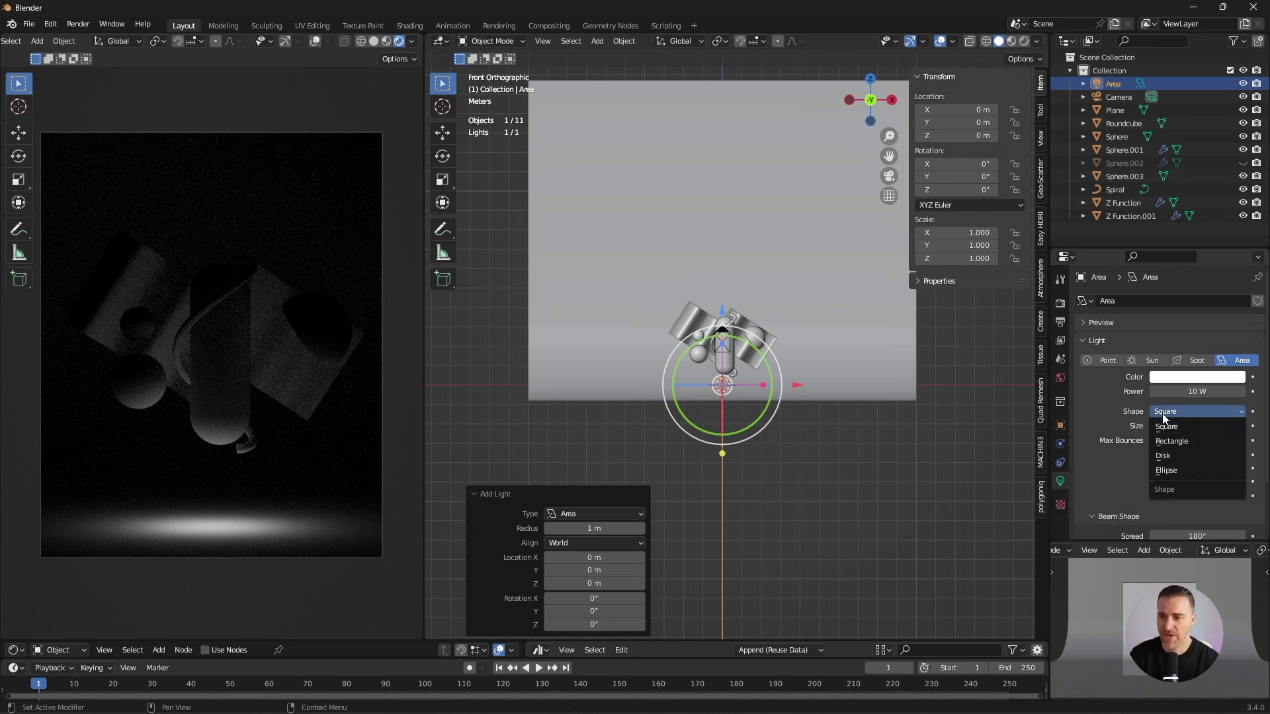
pyautogui.click(1191, 470)
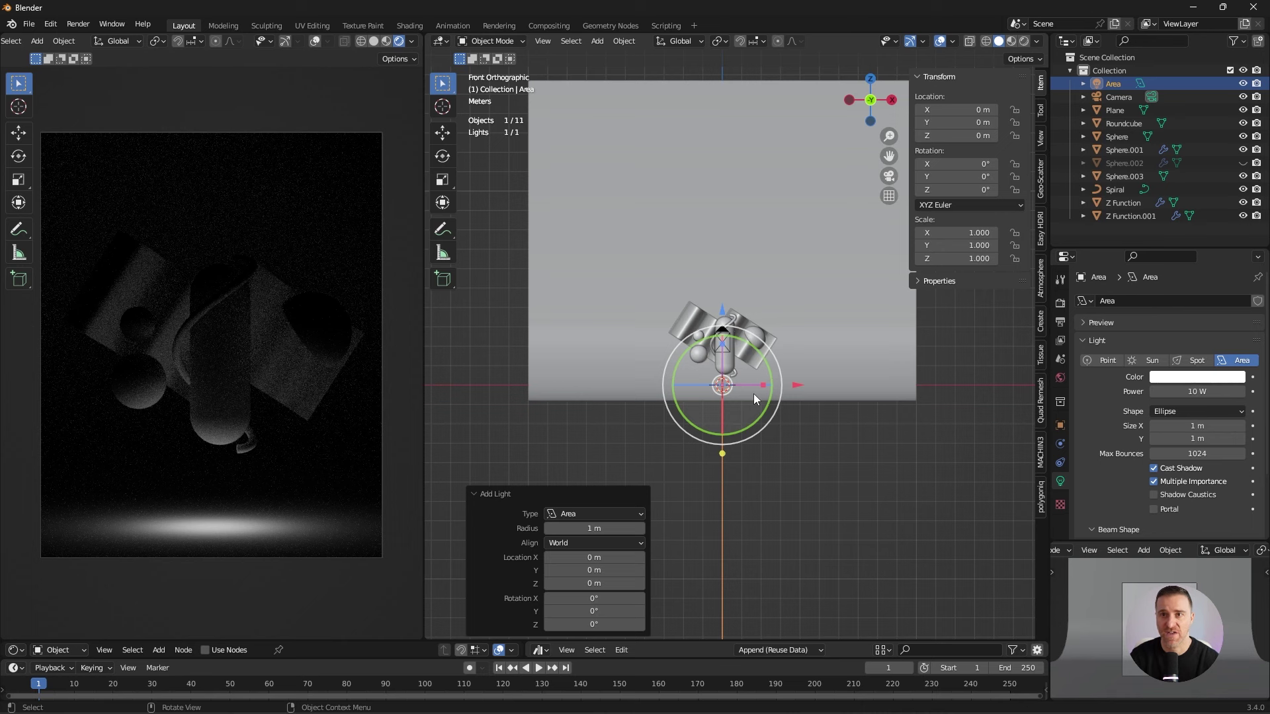
# - Raise the area light about 7.3 m along Z above the objects
pyautogui.press('g')
pyautogui.press('z')
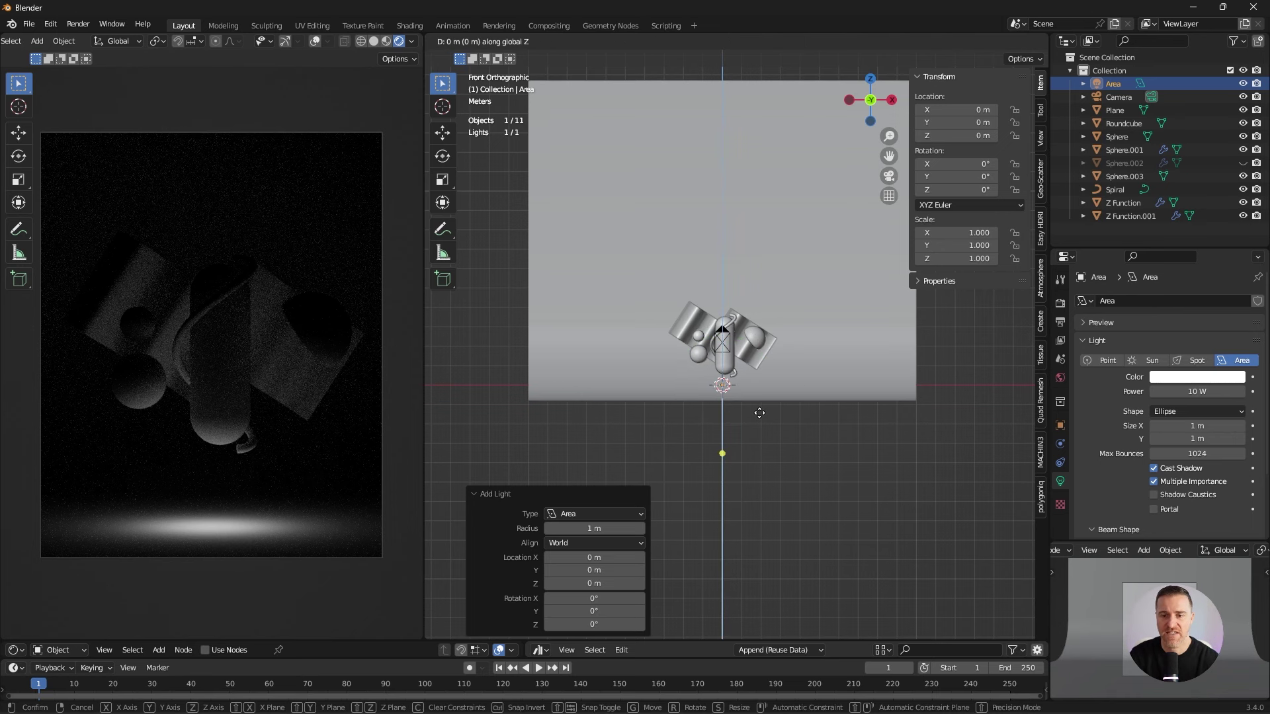
pyautogui.click(792, 273)
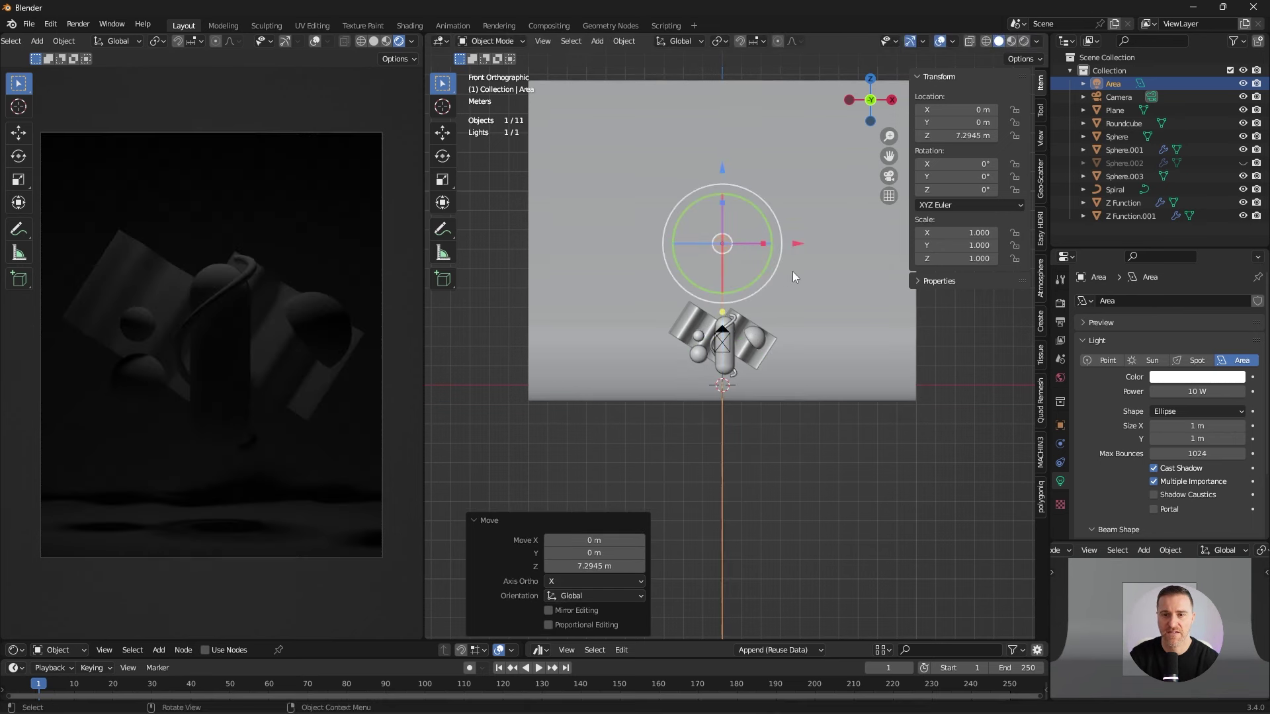
# - Set the area light's size to 10 m in both directions and its power to 2000 W
pyautogui.moveTo(792, 273); pyautogui.dragTo(784, 411, button='middle')
pyautogui.click(1188, 425)
pyautogui.write('10')
pyautogui.press('Return')
pyautogui.click(1164, 393)
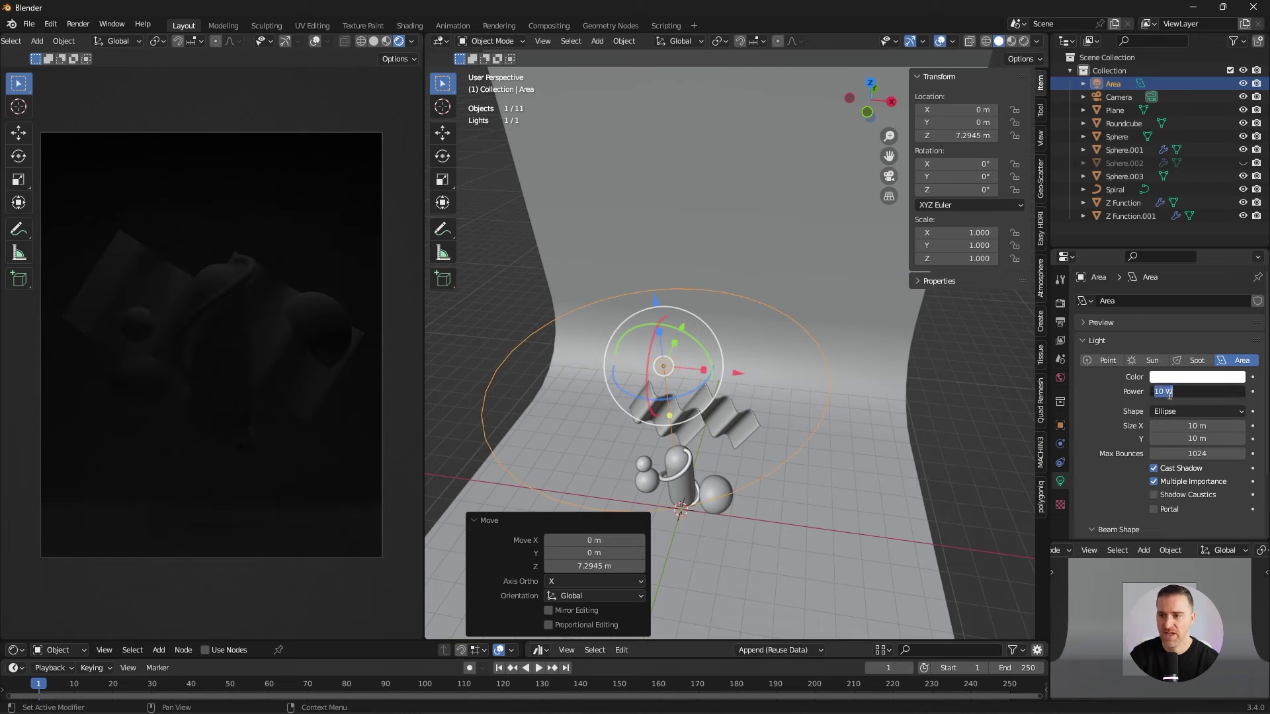
pyautogui.write('1000 W')
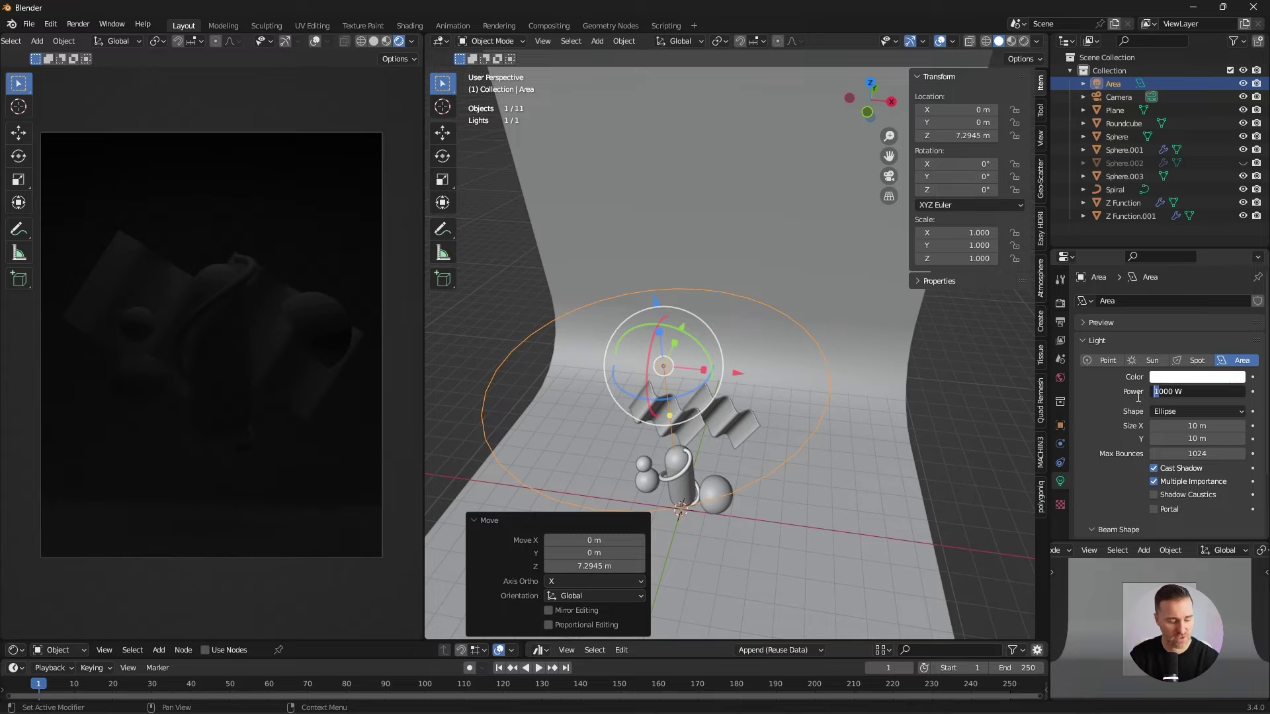
pyautogui.write('2')
pyautogui.press('Return')
# - Move the area light to about X -8.9, Y -5.3, Z 9.6 m and angle it about -51.4° in Y and 39.2° in Z
pyautogui.moveTo(771, 413); pyautogui.dragTo(814, 386, button='middle')
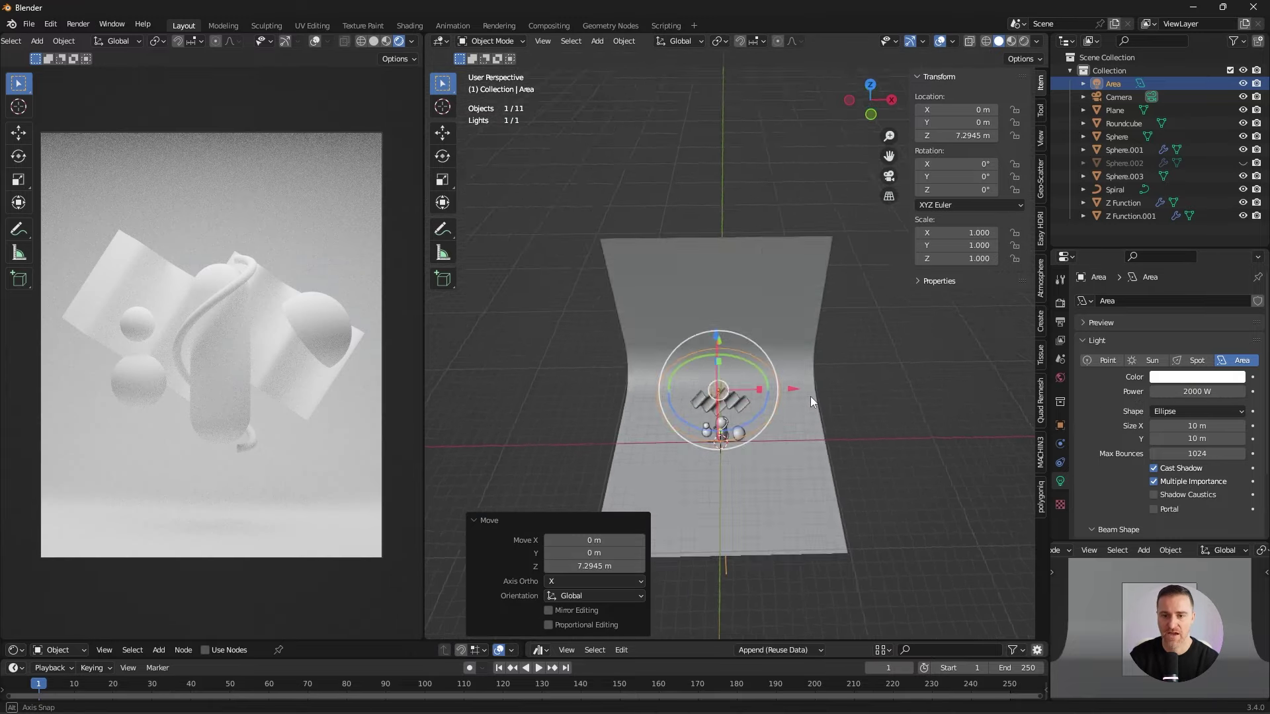
pyautogui.press('r')
pyautogui.click(815, 355)
pyautogui.press('KP_7')
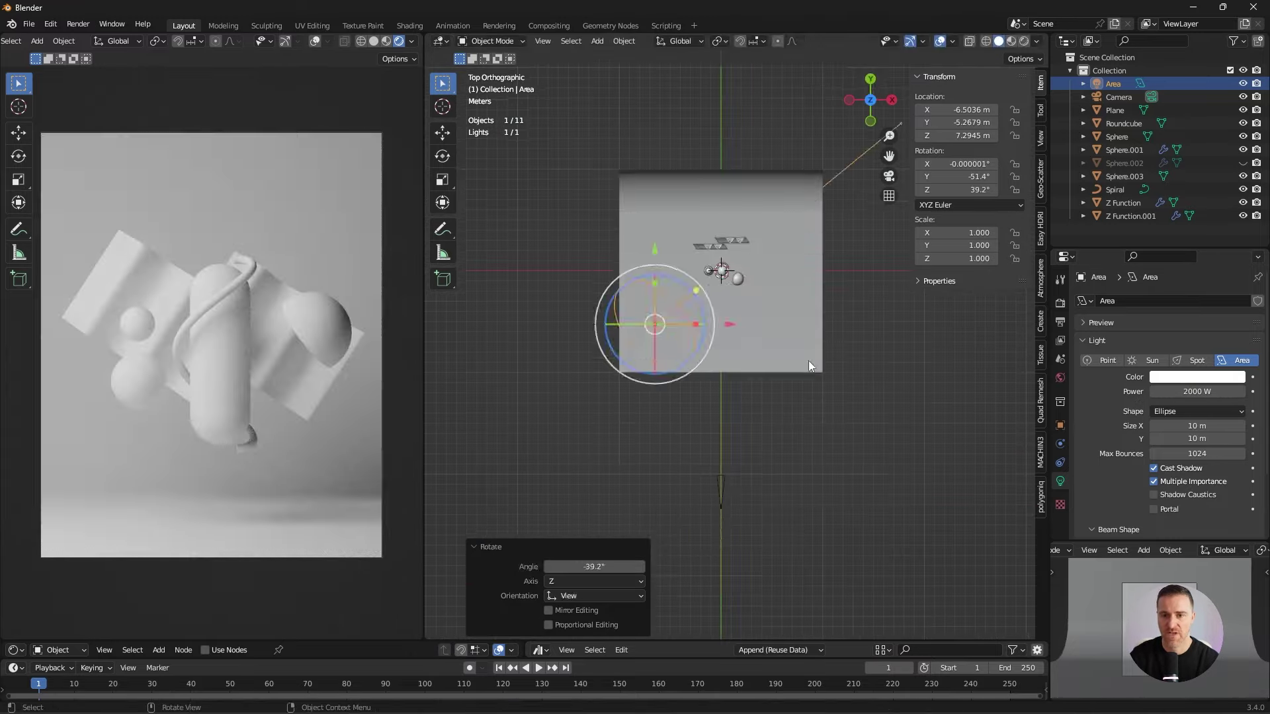
pyautogui.press('KP_1')
pyautogui.hotkey('alt', 'a')
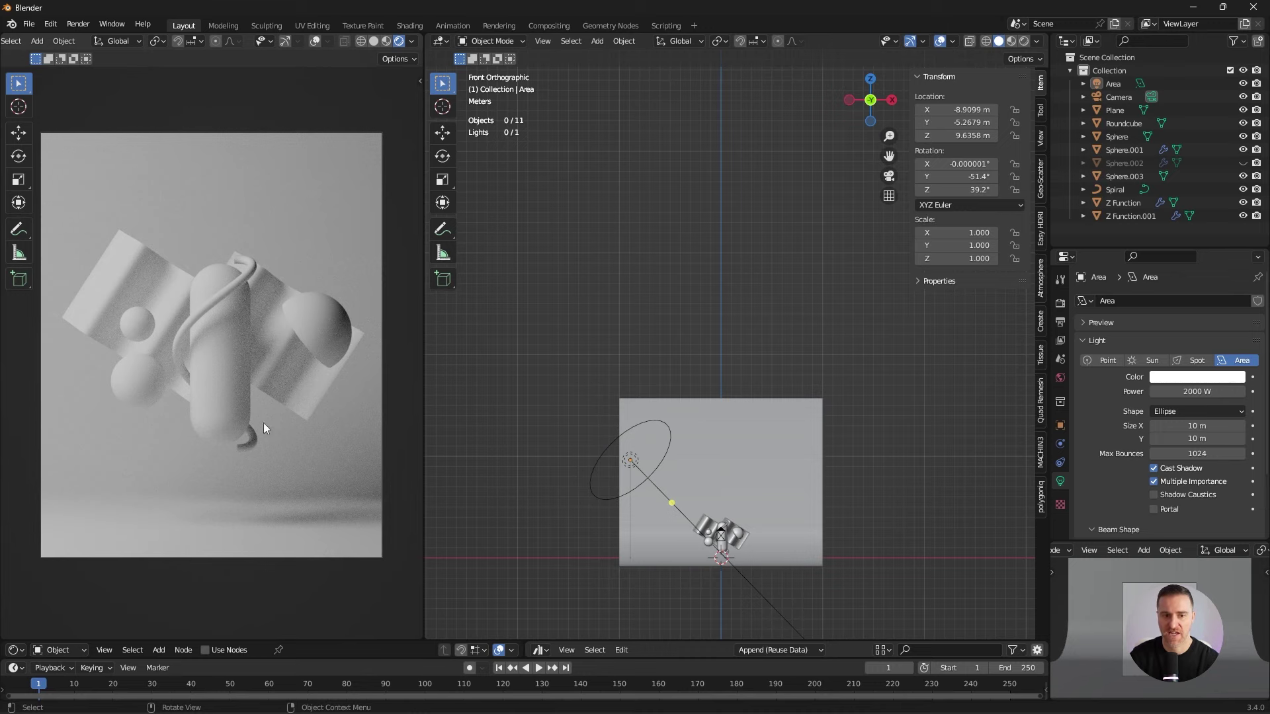
# - Duplicate the area light about 16.2 m along X and 2.4 m lower, rotate the copy by -100° and adjust its placement facing the objects
pyautogui.click(630, 474)
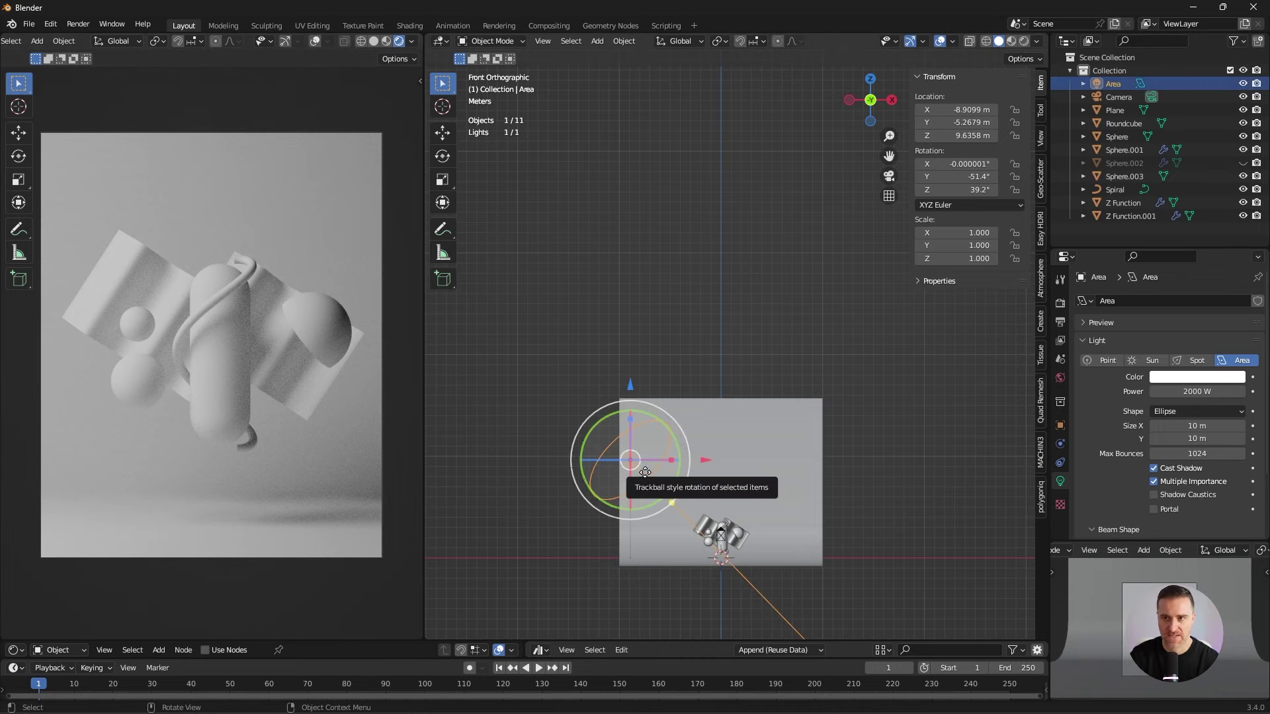
pyautogui.hotkey('shift', 'd')
pyautogui.click(784, 588)
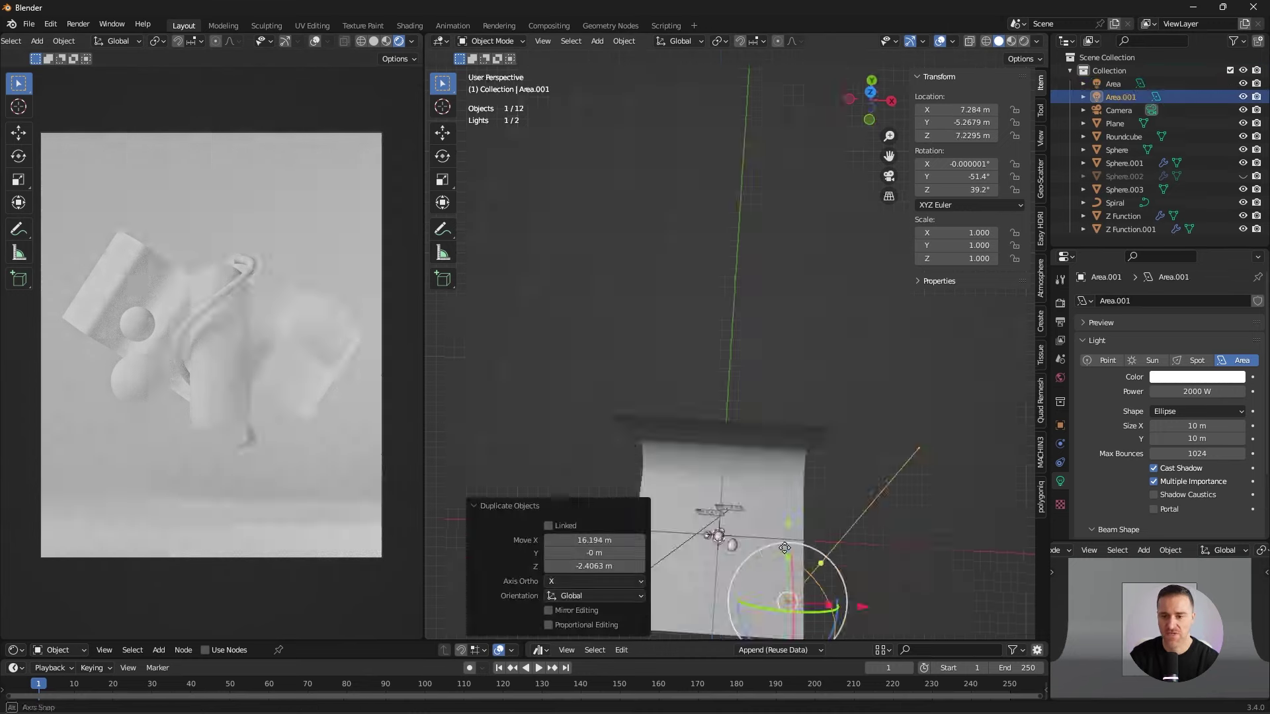
pyautogui.moveTo(784, 589); pyautogui.dragTo(860, 463, button='middle')
pyautogui.write('r-100')
pyautogui.press('Return')
pyautogui.moveTo(1028, 356); pyautogui.dragTo(800, 479, button='middle')
pyautogui.press('KP_1')
pyautogui.moveTo(903, 357); pyautogui.dragTo(904, 379)
# - Duplicate another area light and place it above and behind the objects, at about X -0.44, Y 6.55, Z 12.4 m
pyautogui.moveTo(904, 378); pyautogui.dragTo(665, 199, button='middle')
pyautogui.hotkey('shift', 'd')
pyautogui.click(763, 311)
pyautogui.press('KP_3')
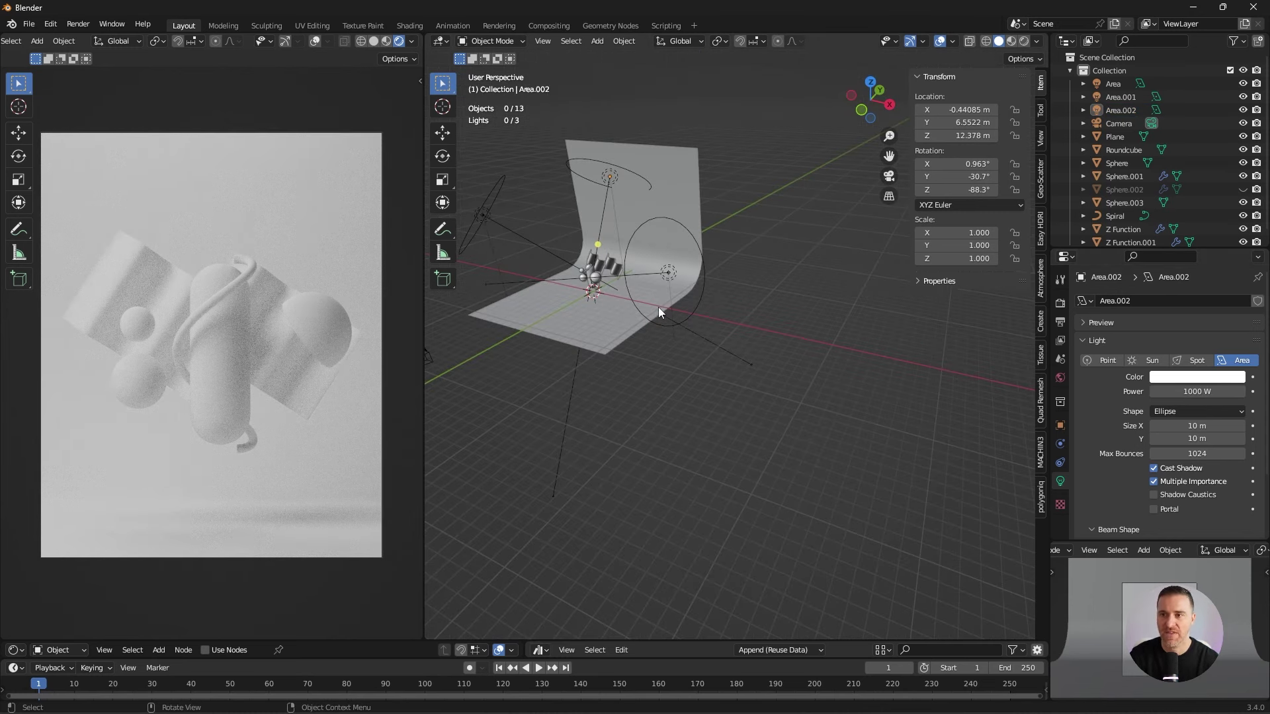
# - Move the three area lights into a new collection "lights" and the still-life objects into a new collection "geo"
pyautogui.click(1116, 84)
pyautogui.keyDown('shift'); pyautogui.click(1121, 109); pyautogui.keyUp('shift')
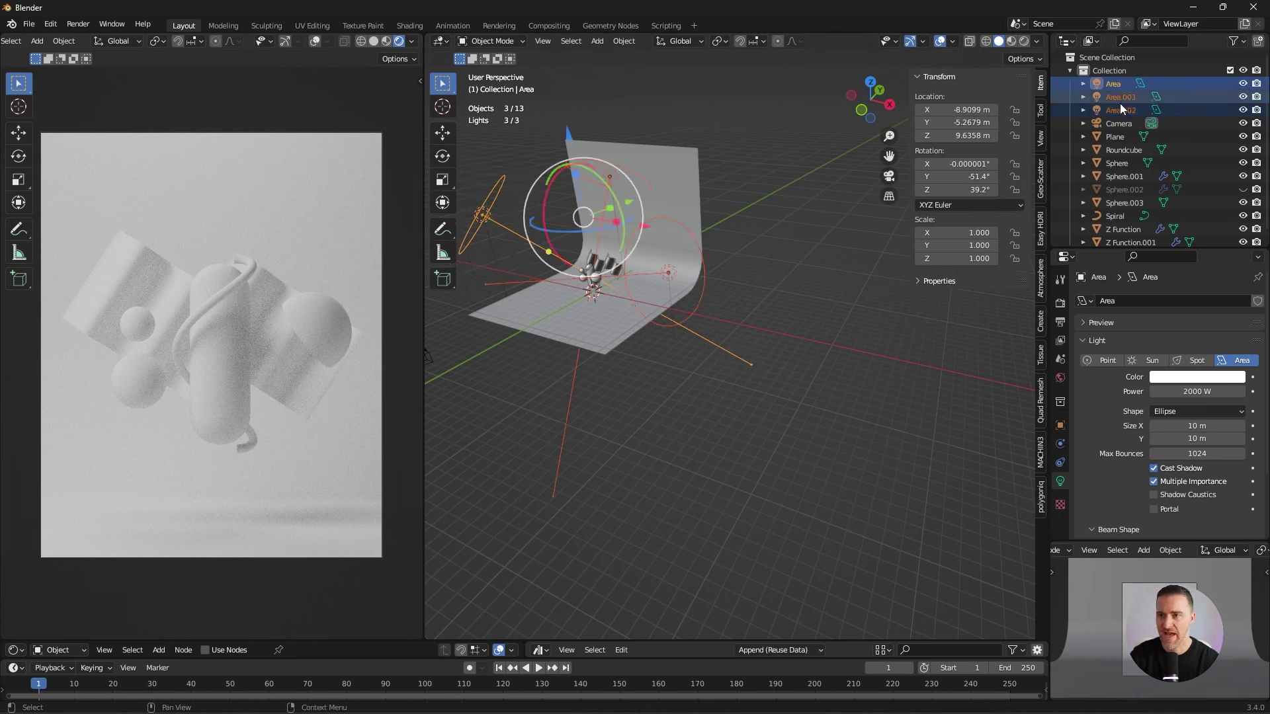
pyautogui.press('m')
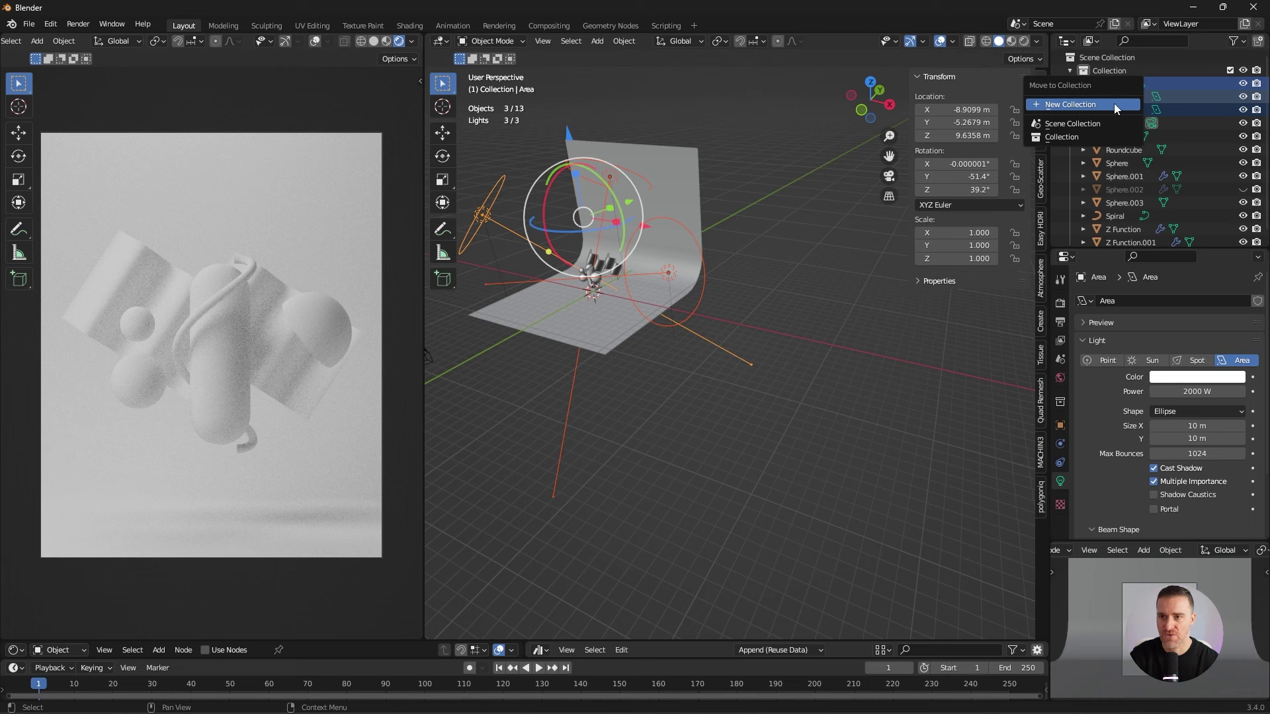
pyautogui.click(1114, 103)
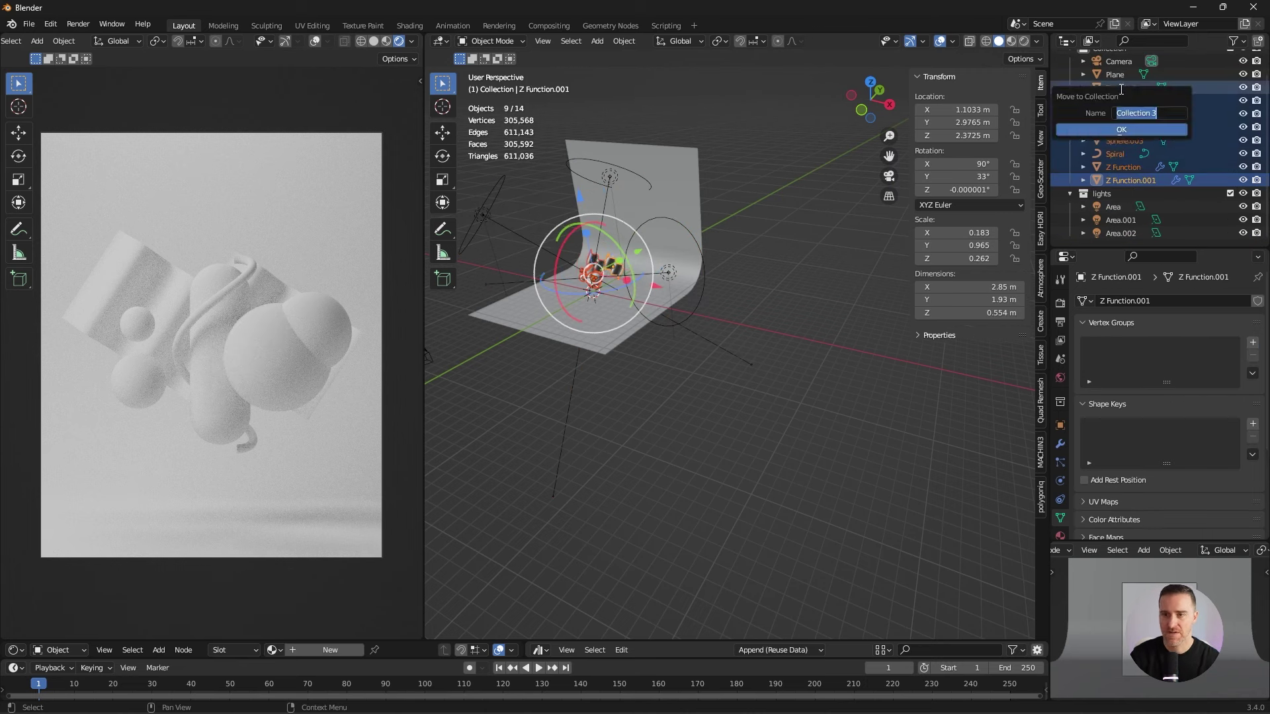
pyautogui.write('geo')
pyautogui.press('Return')
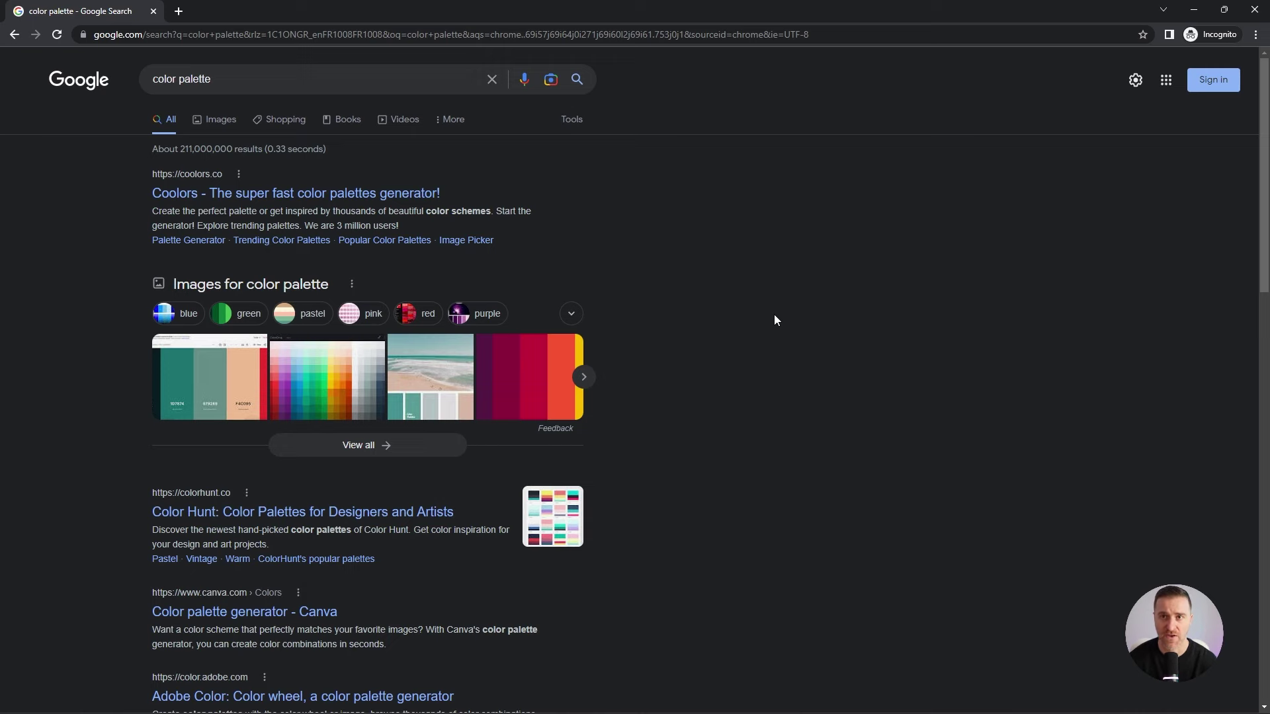
# - In the browser, open Coolors from the search results, browse its trending palettes and choose to export the olive palette containing brown 766153
pyautogui.click(411, 194)
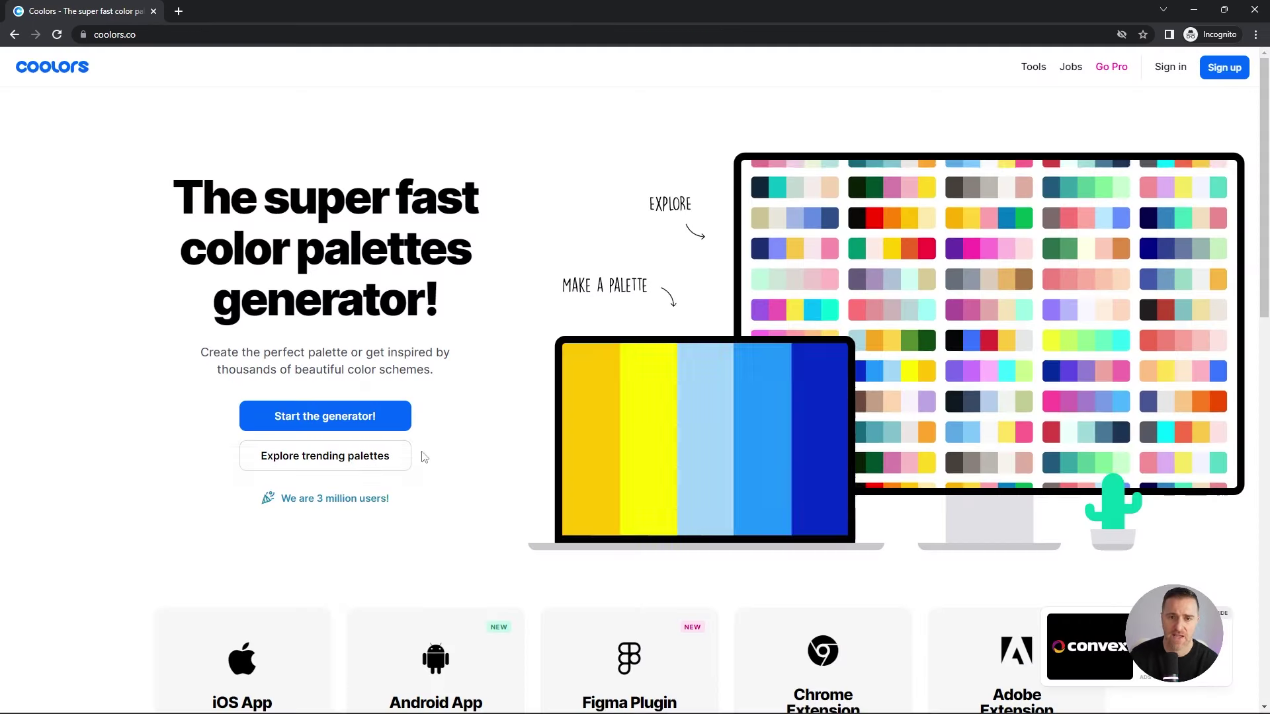
pyautogui.click(372, 468)
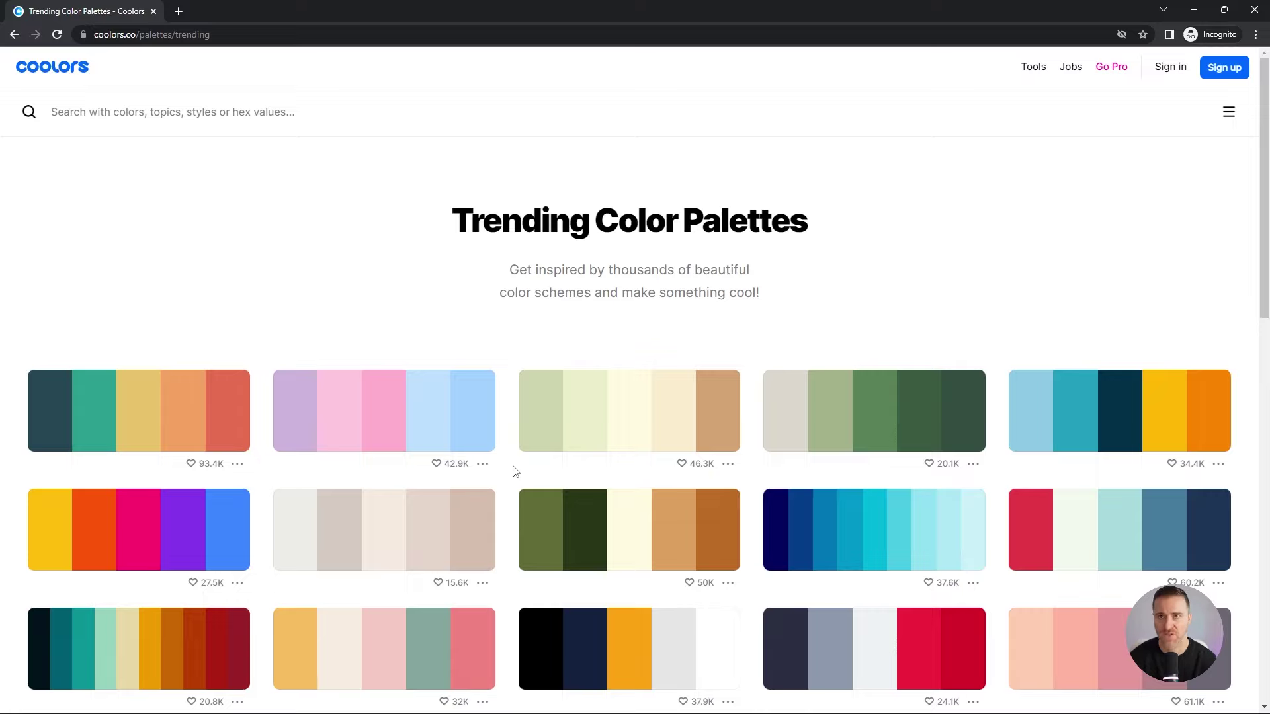
pyautogui.scroll(-10, 514, 472)
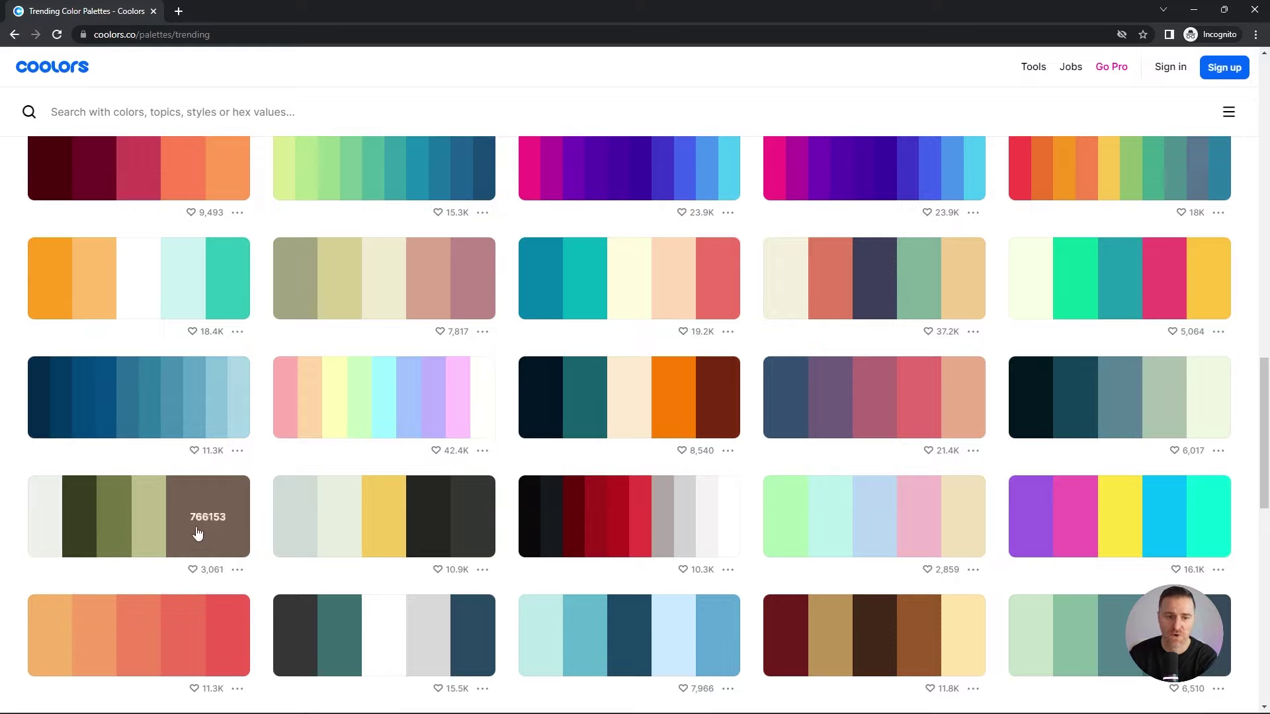
pyautogui.click(237, 570)
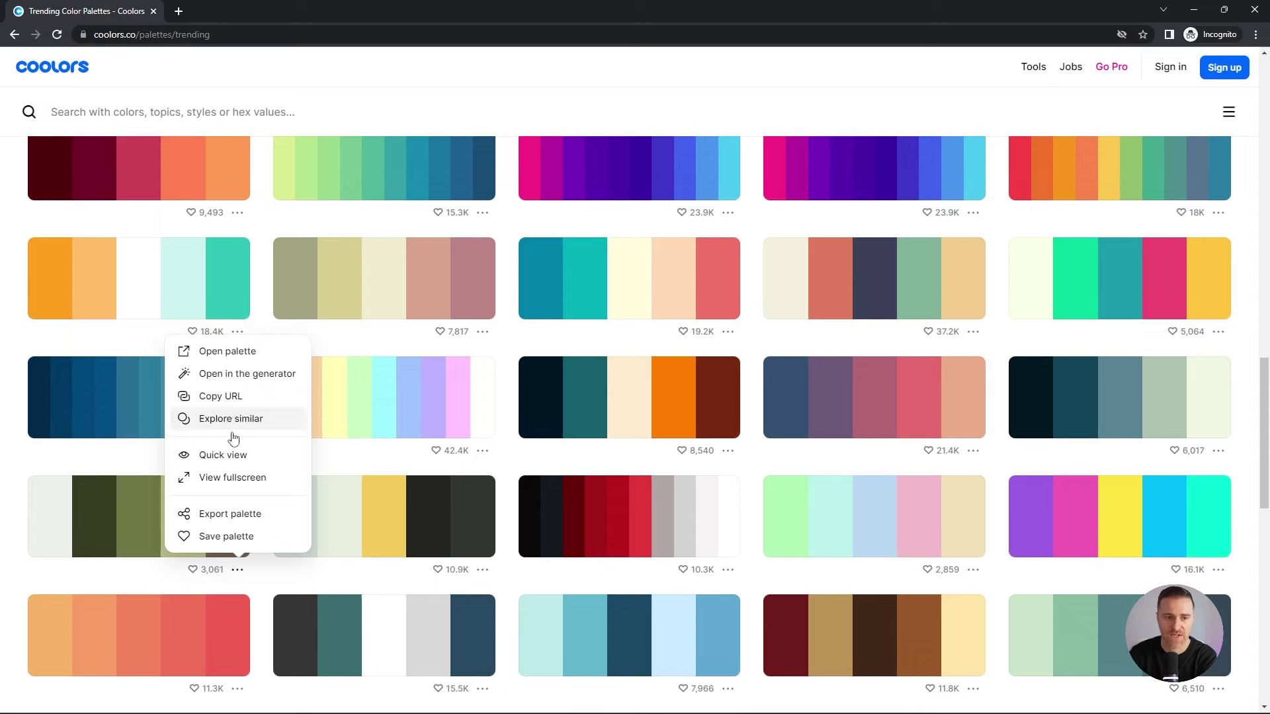
pyautogui.click(230, 514)
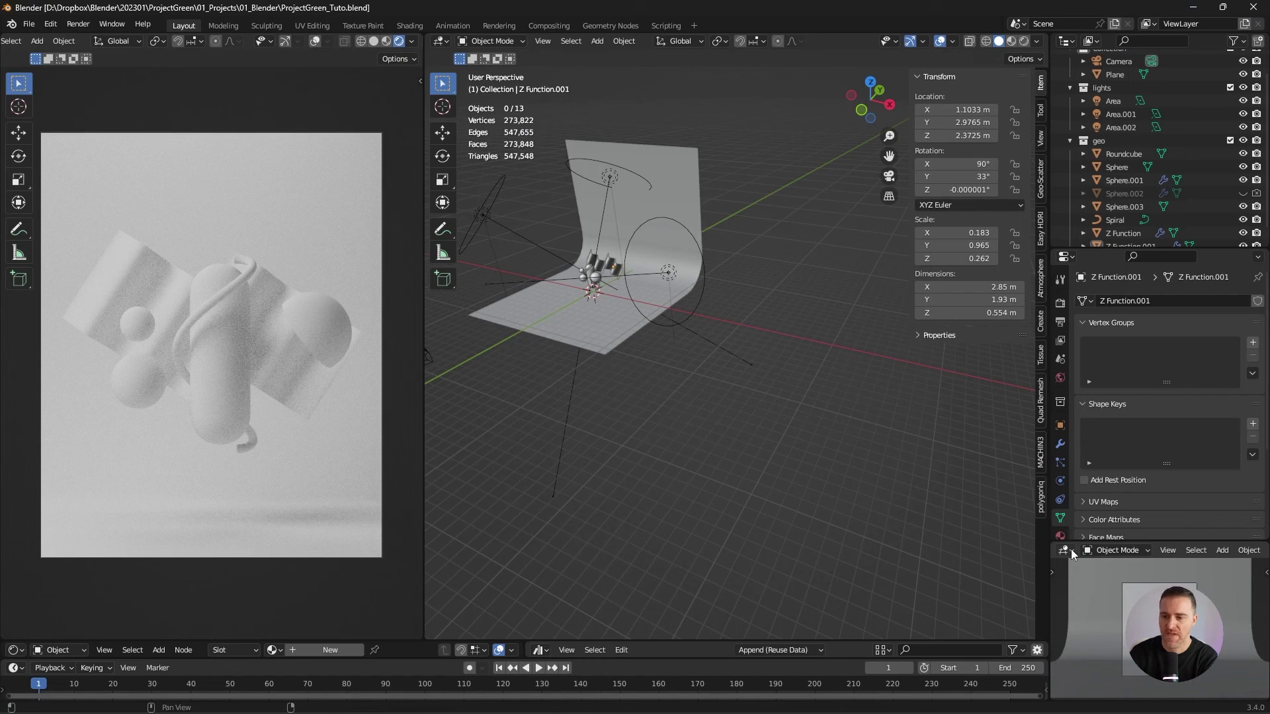
# - Turn Blender's small camera-preview area into an Image Editor and load palette.png from the Desktop into it
pyautogui.click(1067, 551)
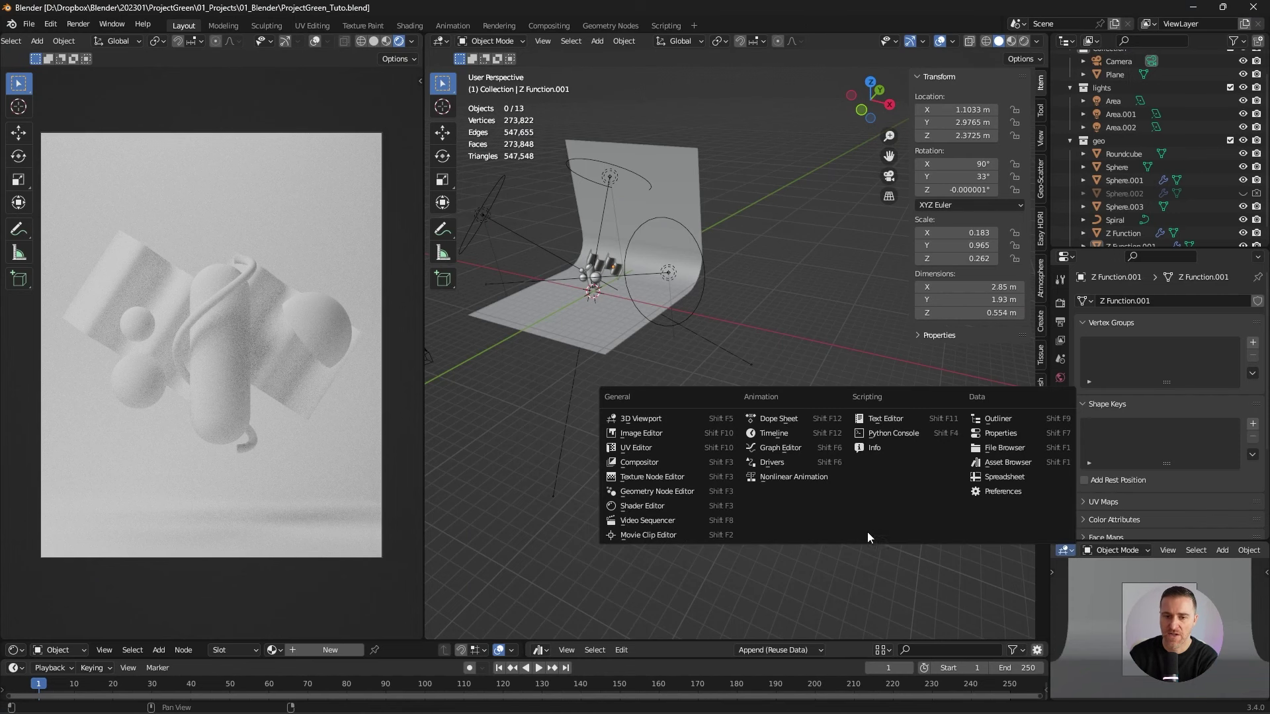
pyautogui.click(655, 434)
pyautogui.hotkey('alt', 'Tab')
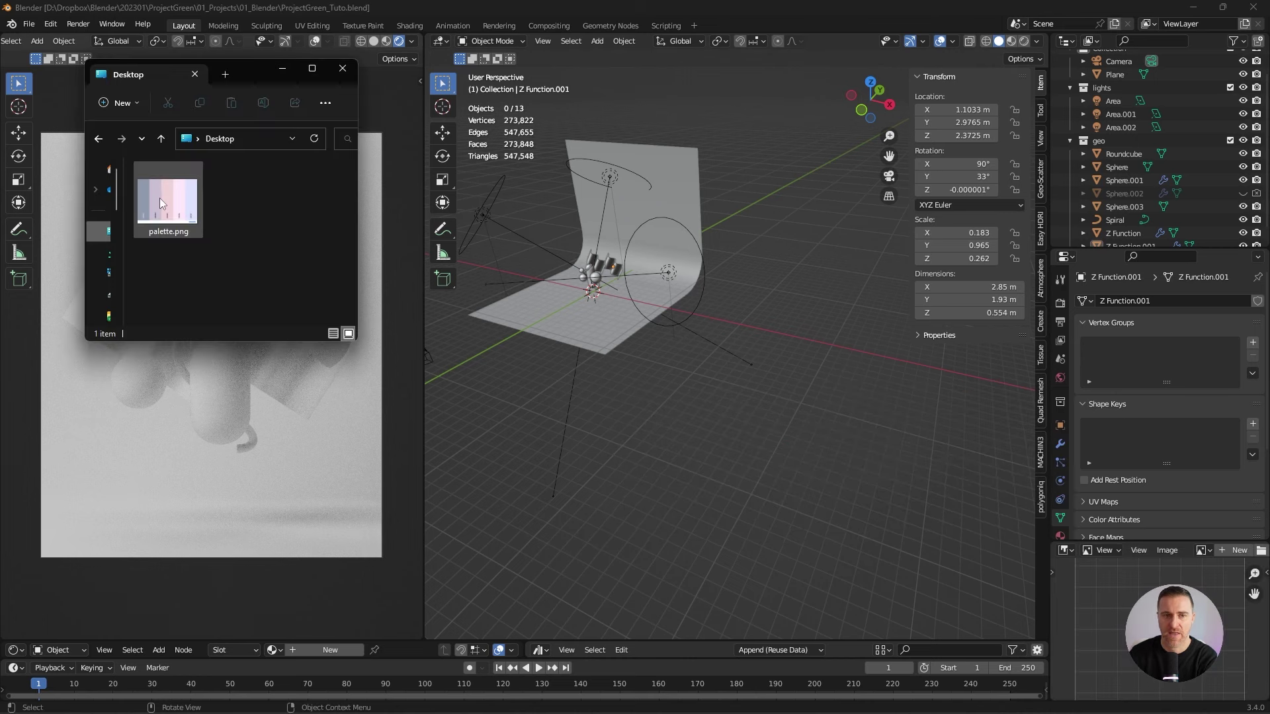
pyautogui.moveTo(156, 197); pyautogui.dragTo(1164, 615)
pyautogui.scroll(2, 1165, 615)
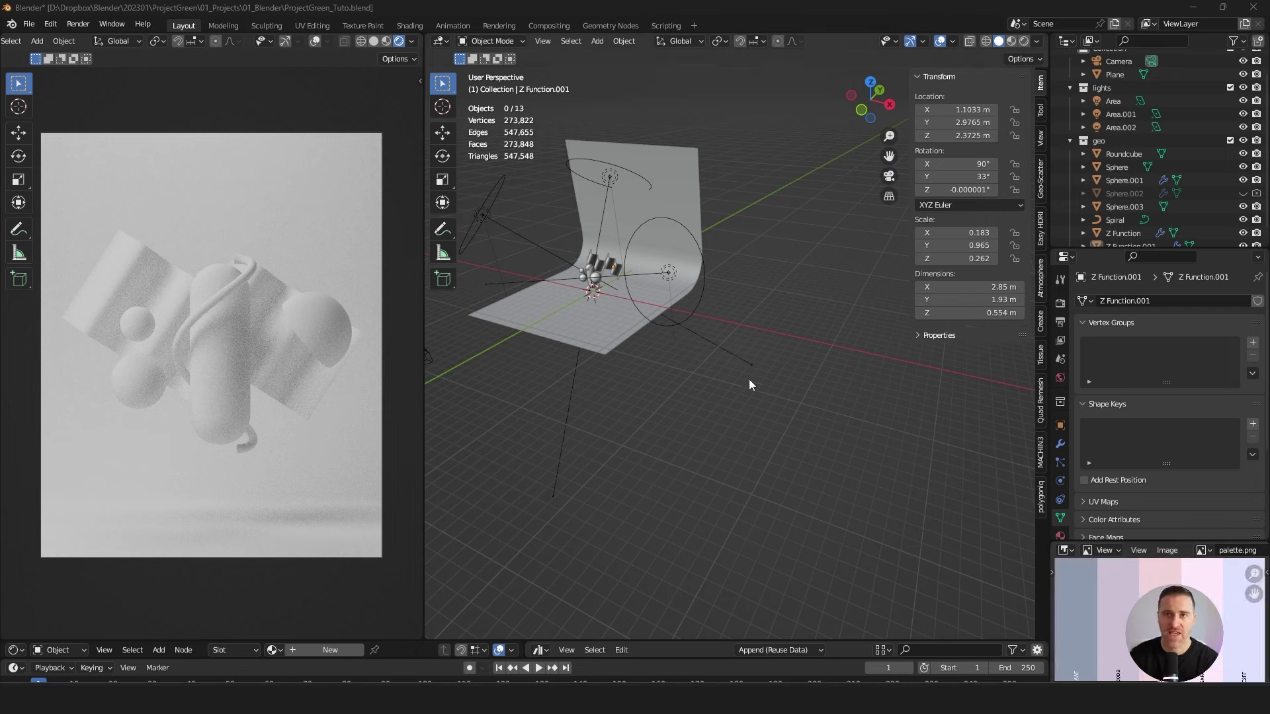
# - Add a new material to the curved backdrop and set its Base Color to the palette's grey-blue
pyautogui.click(626, 323)
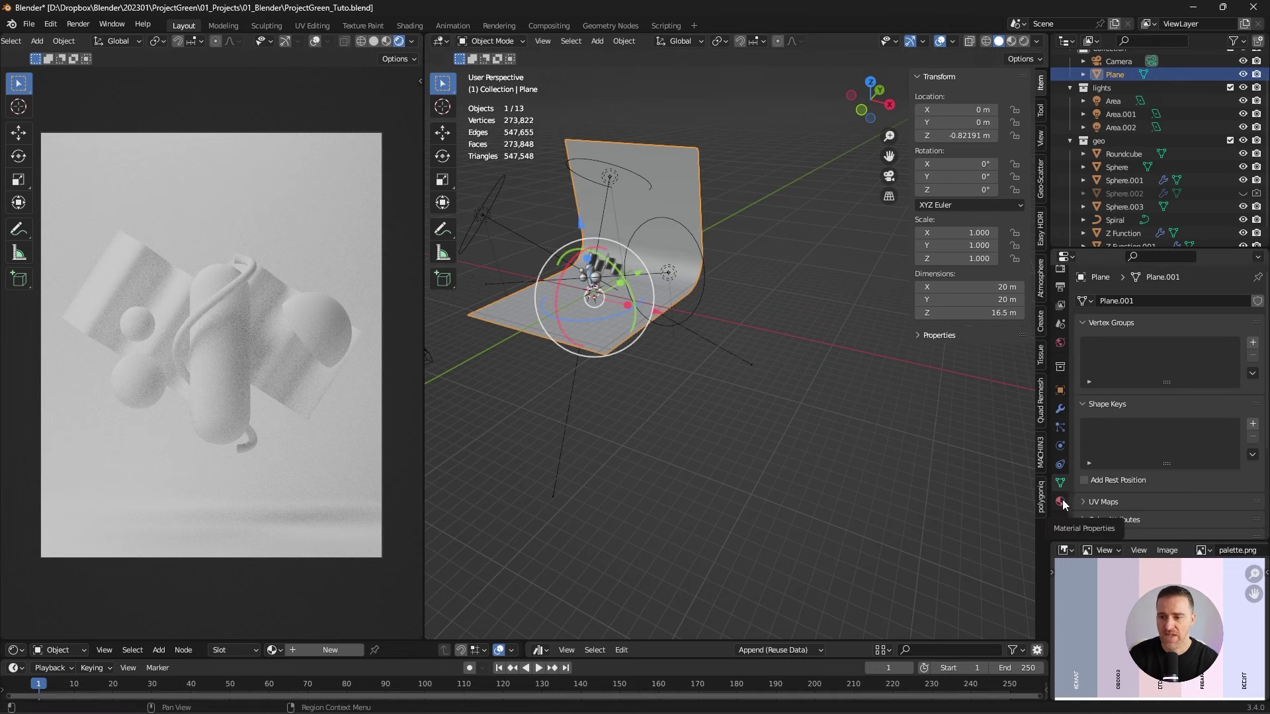
pyautogui.click(1062, 503)
pyautogui.click(1158, 357)
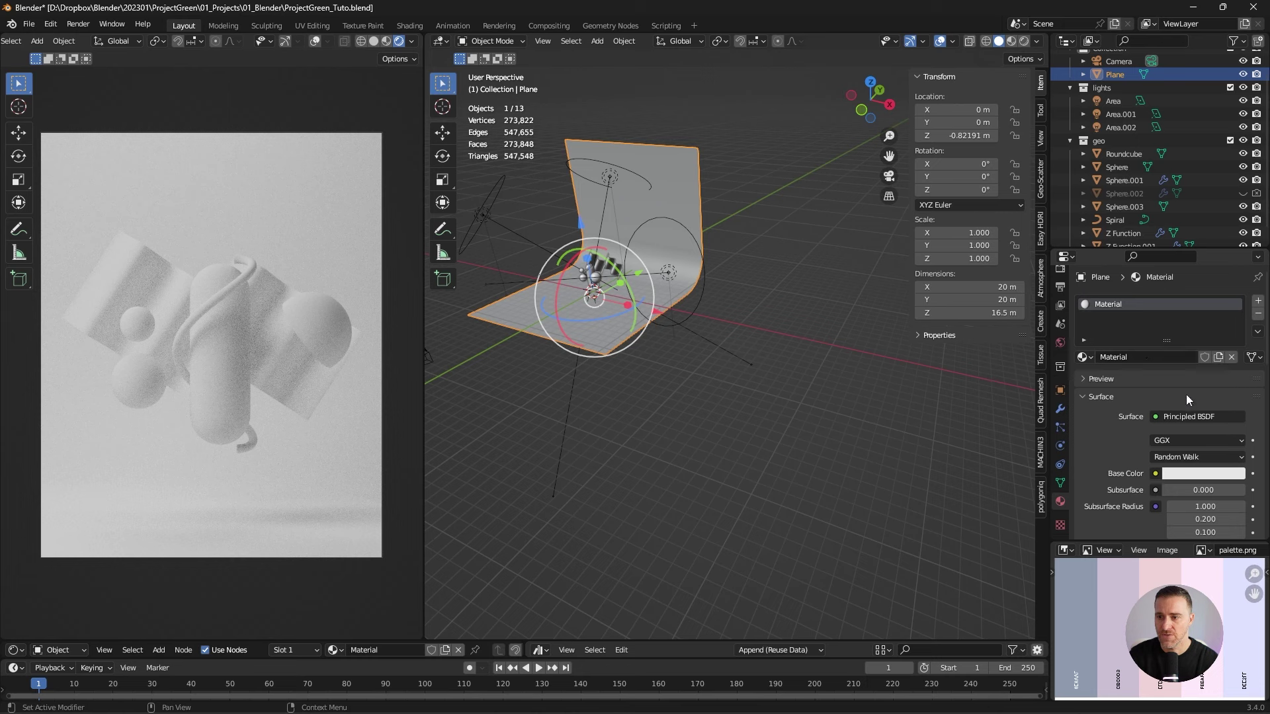
pyautogui.click(1203, 474)
pyautogui.click(1209, 442)
pyautogui.hotkey('ctrl', 'v')
pyautogui.press('Return')
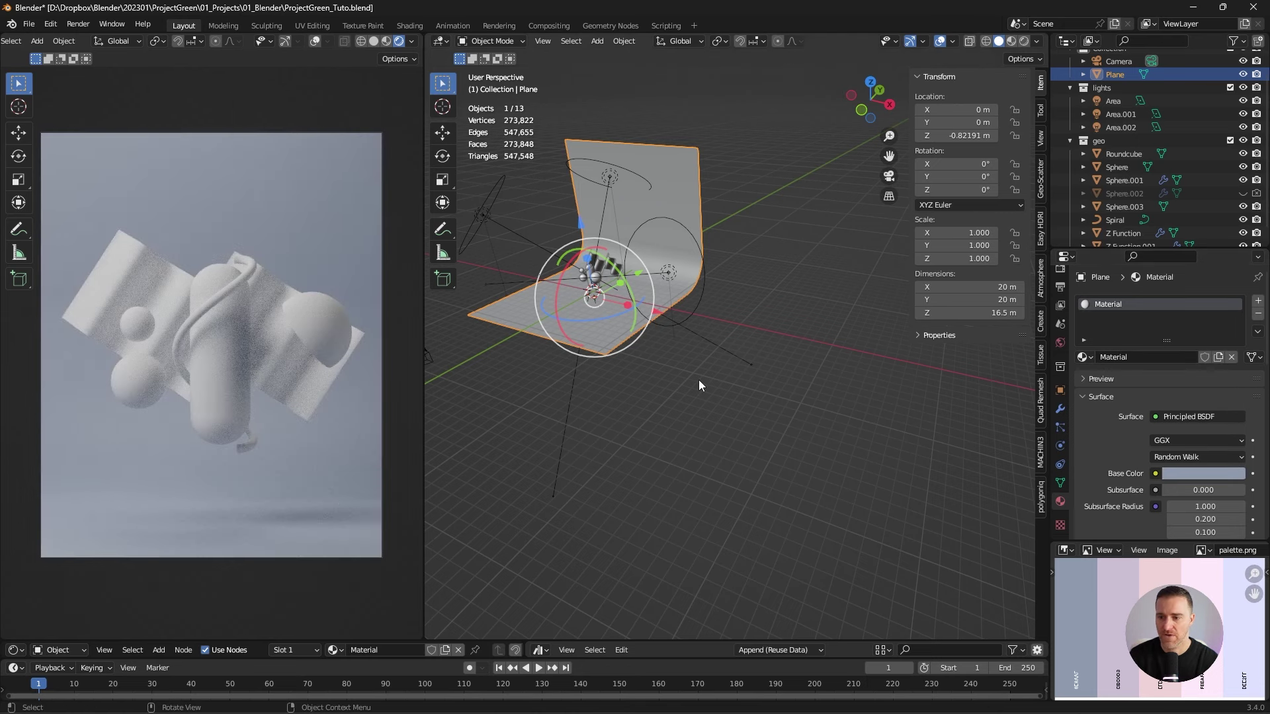
# - Add a new material to the capsule and sample its Base Color from the palette's lavender swatch
pyautogui.click(696, 380)
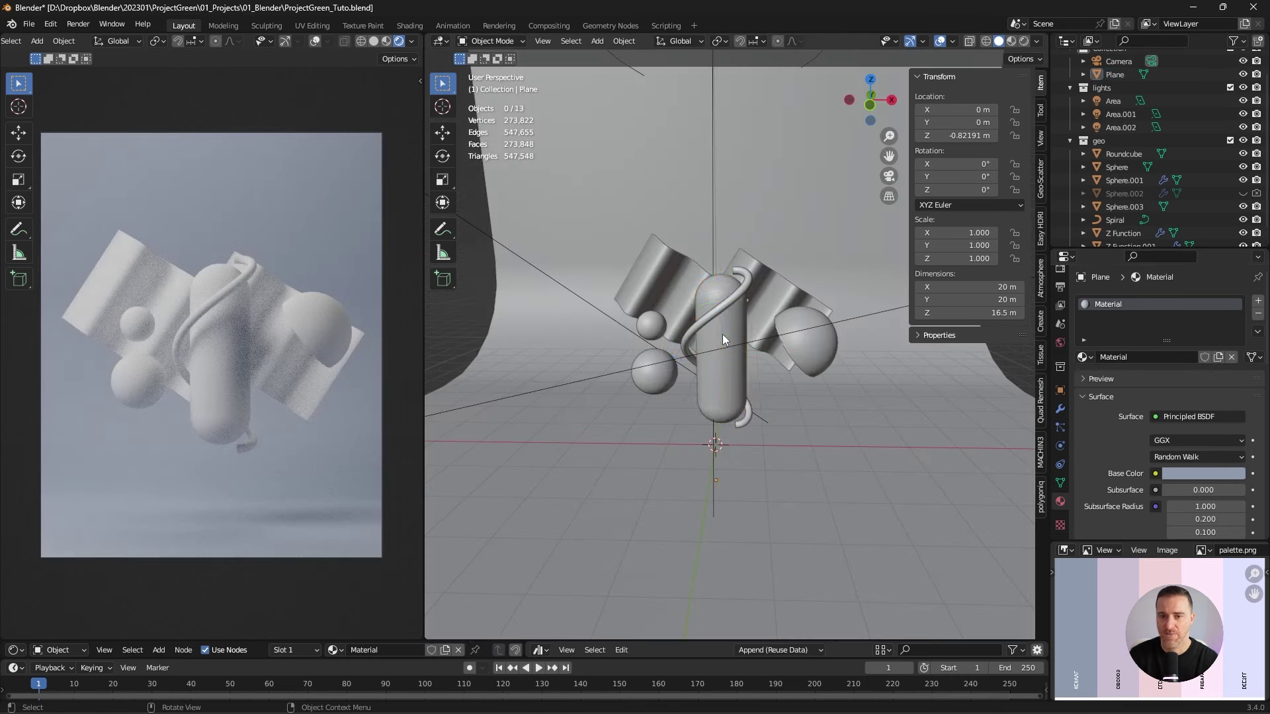
pyautogui.click(722, 335)
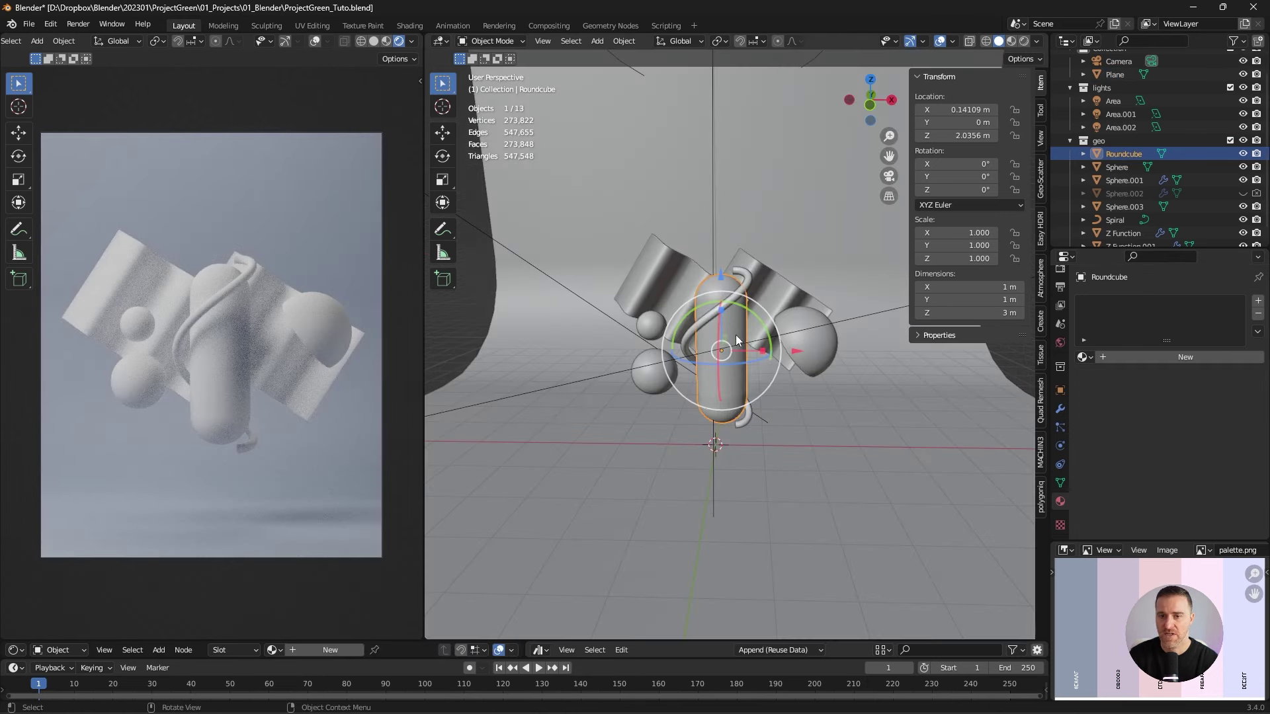
pyautogui.click(1146, 357)
pyautogui.click(1203, 473)
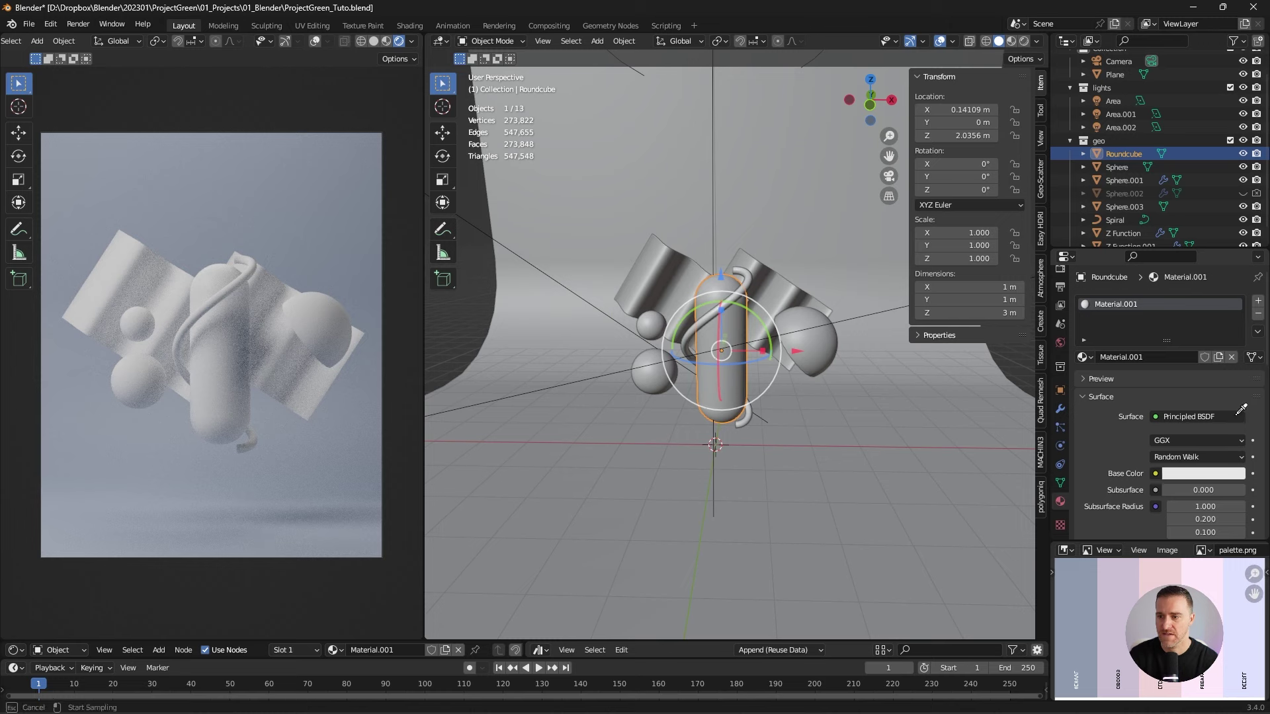
pyautogui.click(1123, 598)
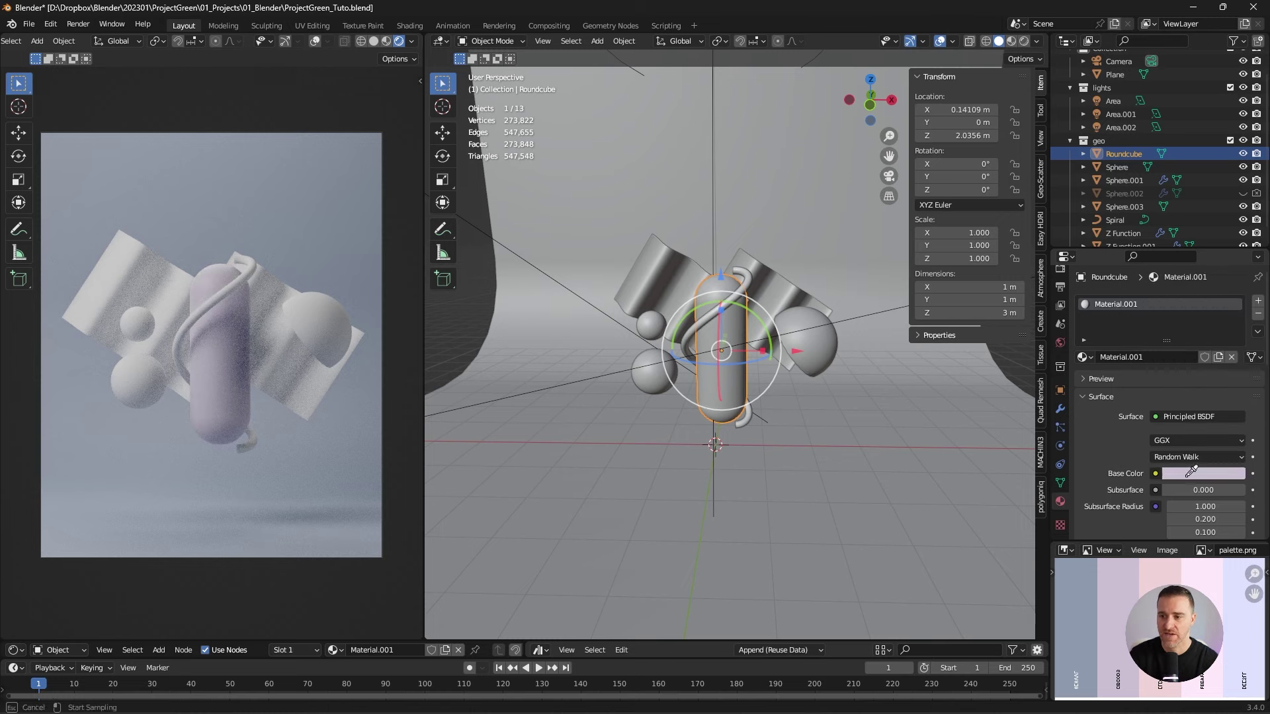
# - Resample the capsule's Base Color from the palette's pink swatch and give the large lower sphere a new lavender material
pyautogui.click(651, 370)
pyautogui.click(1182, 475)
pyautogui.click(1233, 415)
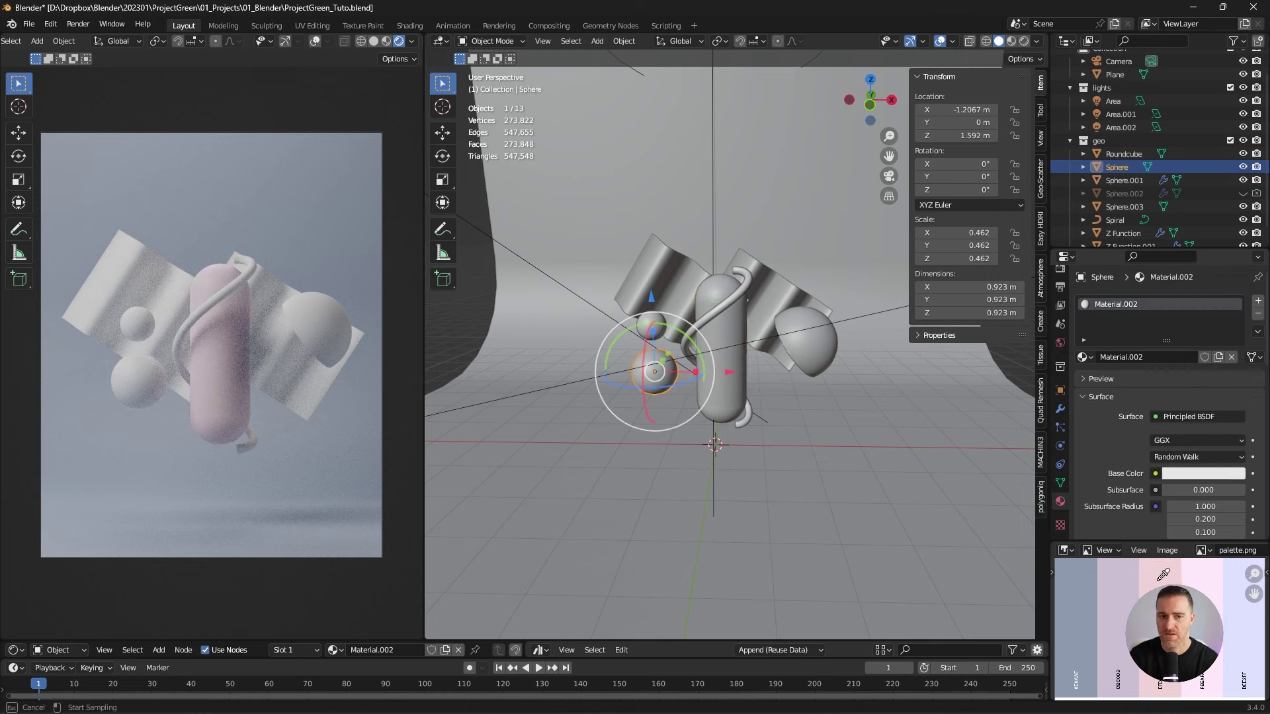
pyautogui.click(1148, 575)
# - Add new materials to the small sphere and the half-sphere, coloring them light pink and pale blue-lavender from the palette
pyautogui.click(651, 326)
pyautogui.click(808, 341)
pyautogui.click(1137, 356)
pyautogui.click(1203, 473)
pyautogui.click(1117, 167)
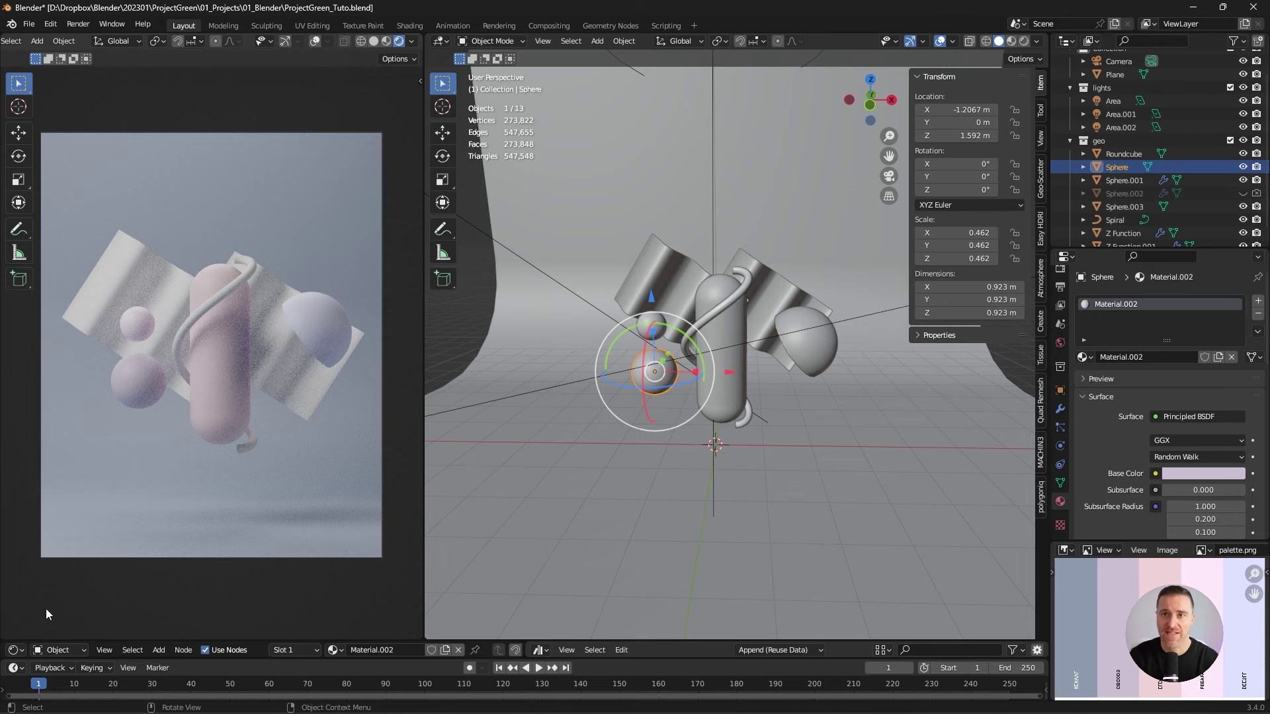
# - Give the spiral a new material with Transmission 1.000 and rename the wavy sheets' glass material glass2
pyautogui.click(747, 417)
pyautogui.scroll(-10, 1133, 359)
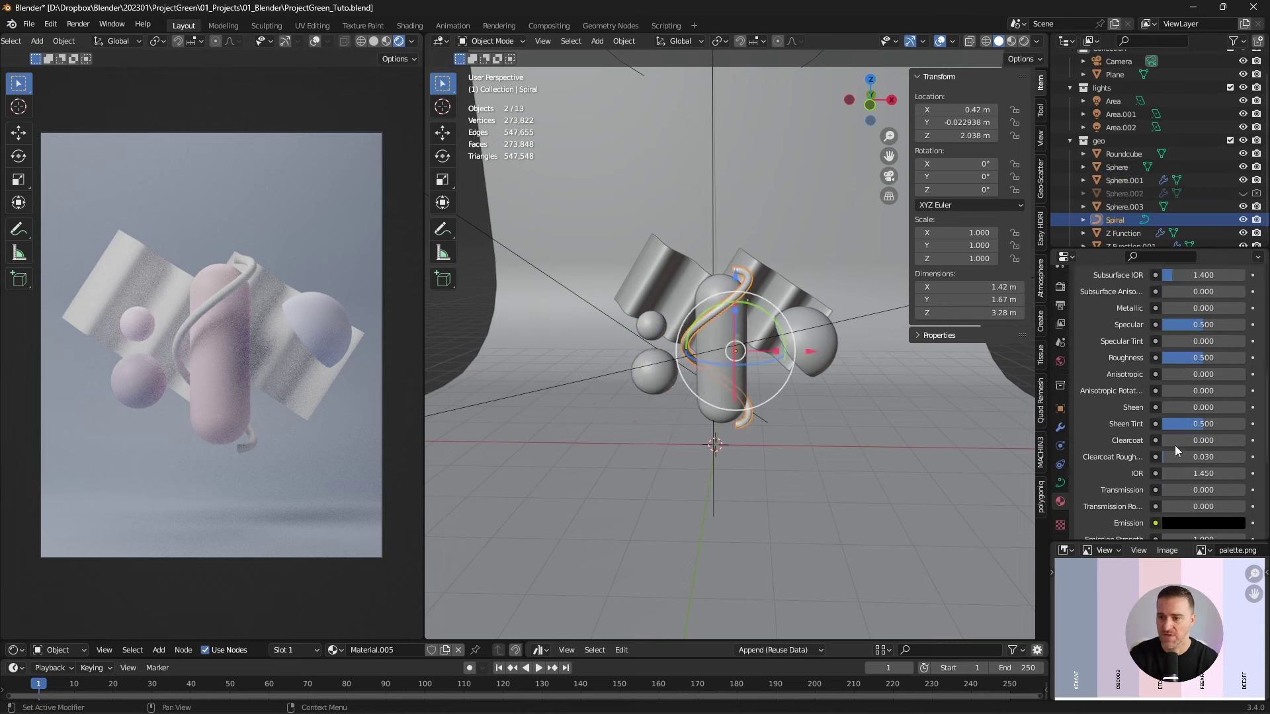
pyautogui.moveTo(1184, 490); pyautogui.dragTo(1247, 493)
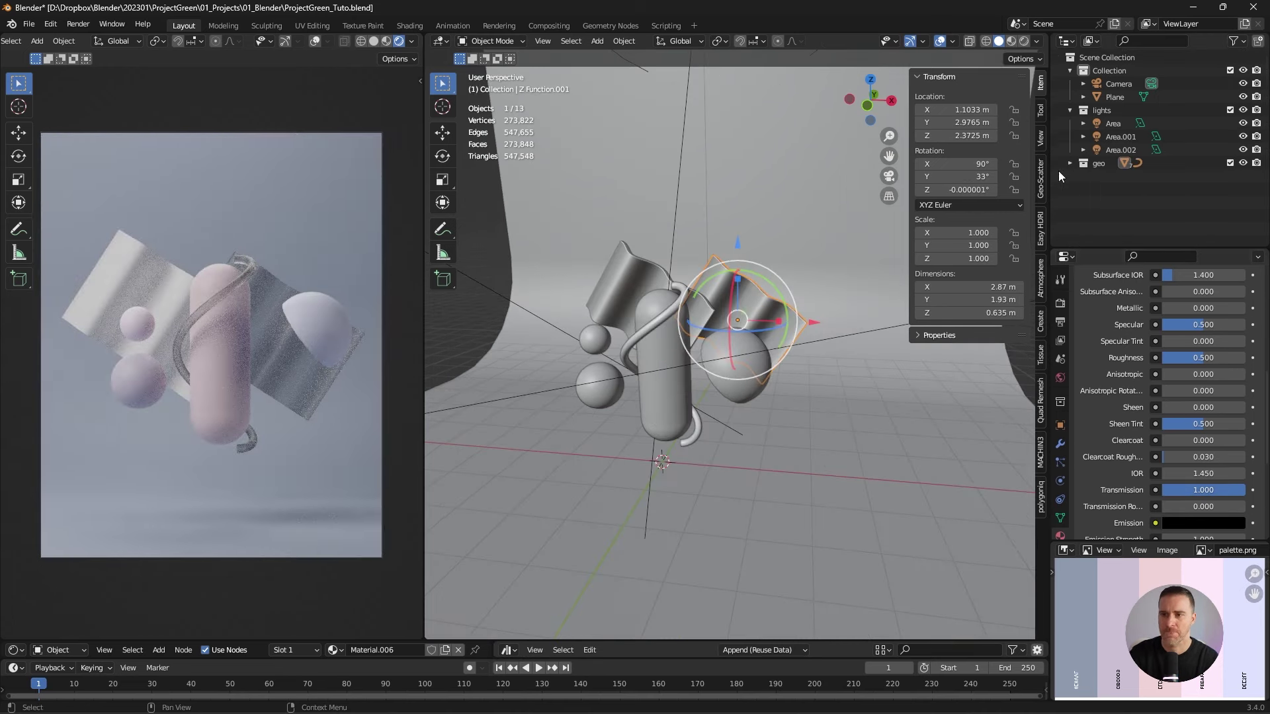
pyautogui.doubleClick(1141, 357)
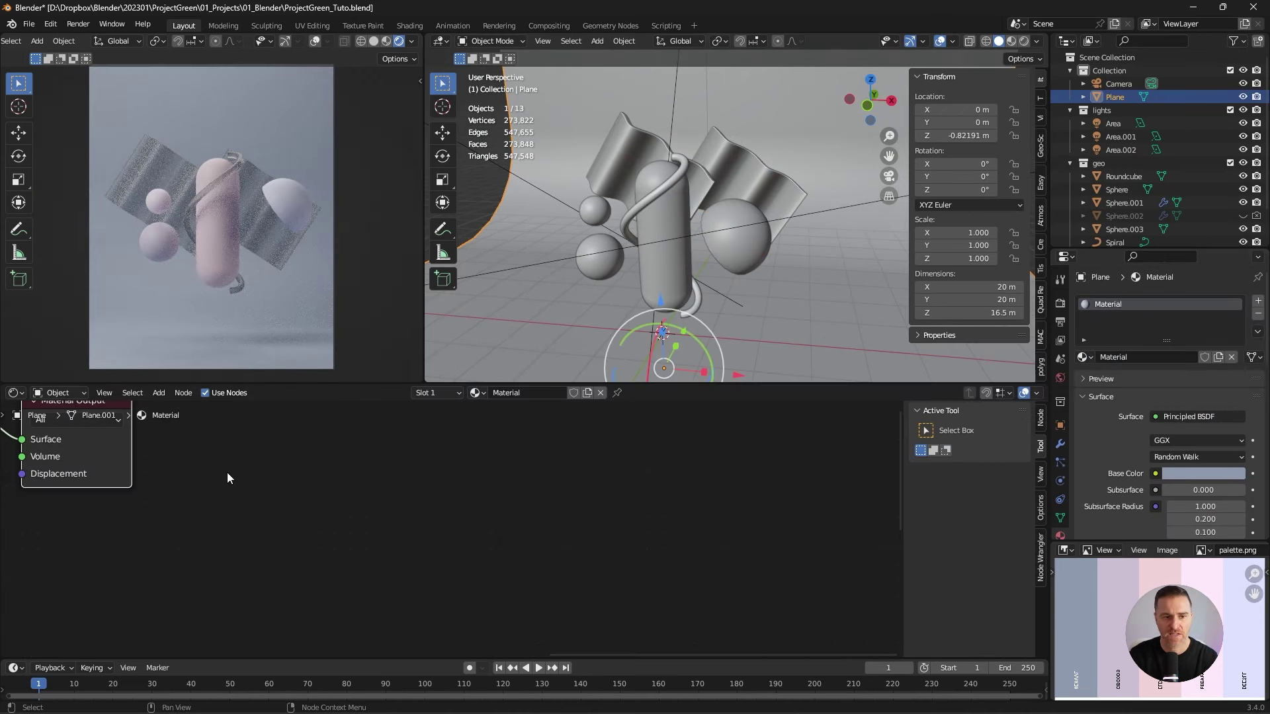
# - Increase the saturation of the curved backdrop's Base Color to a stronger blue
pyautogui.scroll(3, 227, 473)
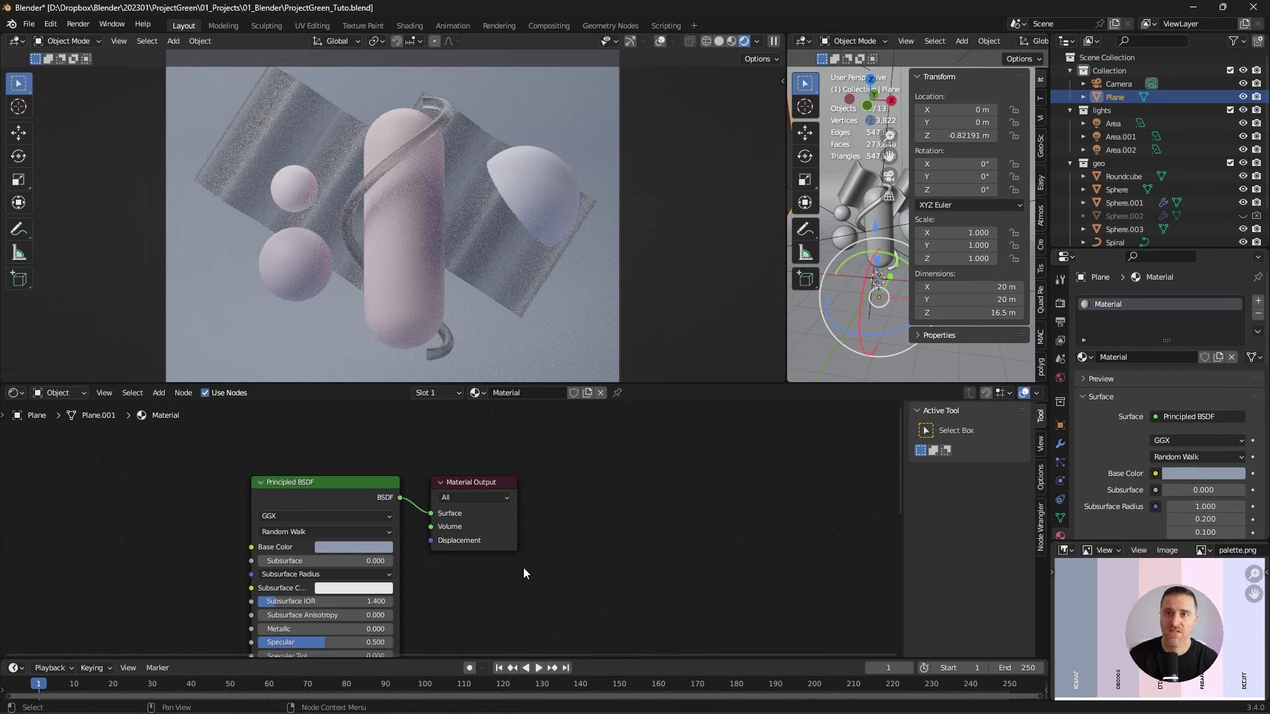
pyautogui.click(359, 547)
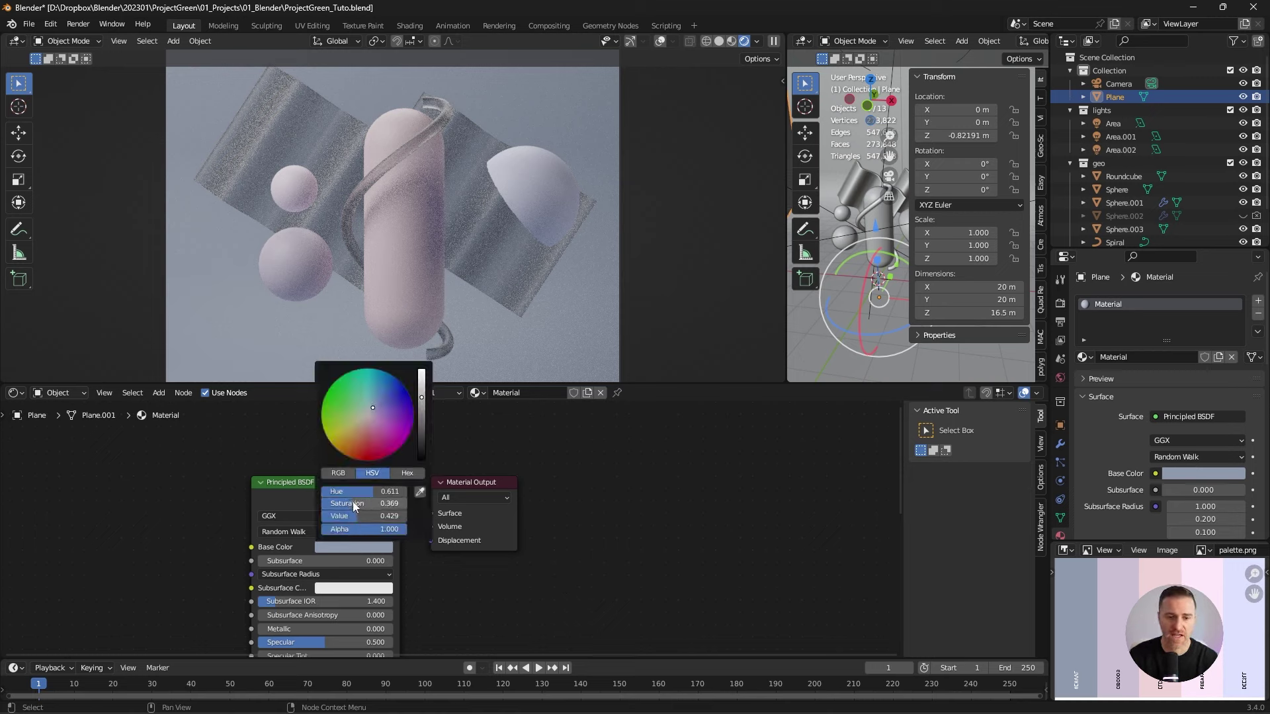
pyautogui.moveTo(352, 503); pyautogui.dragTo(355, 504)
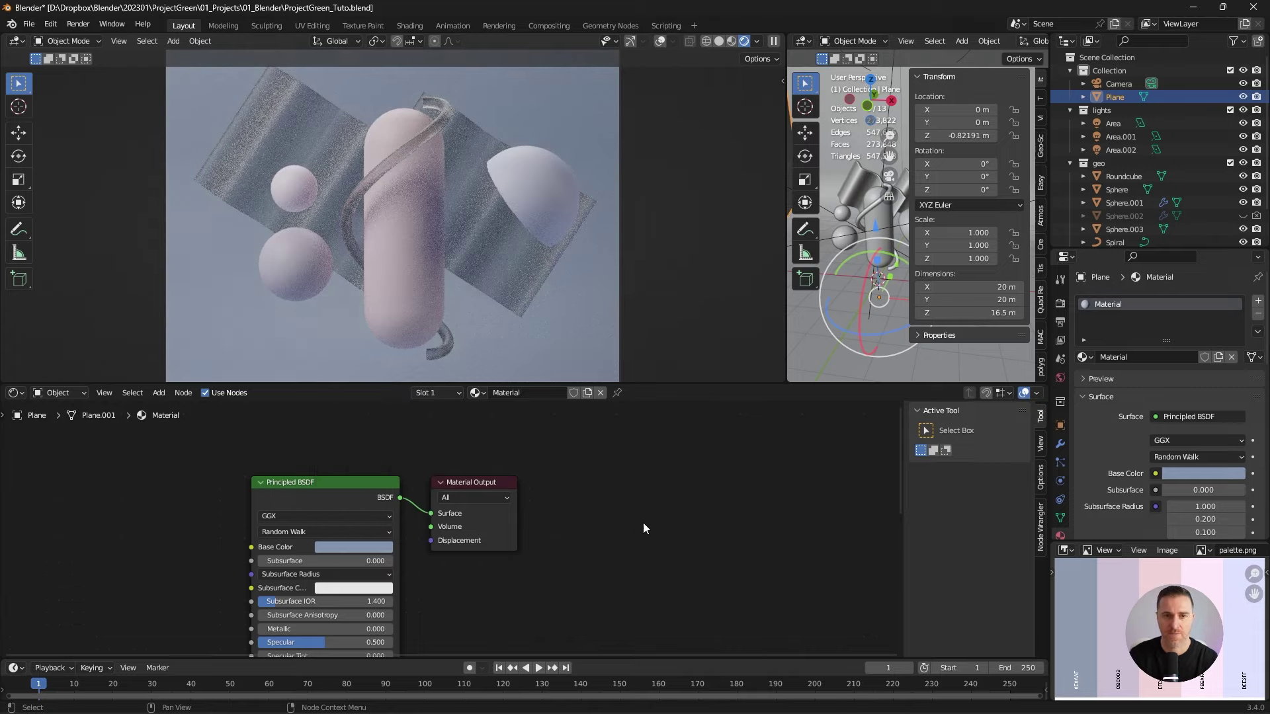
# - Increase the Base Color saturation of the spheres beside the capsule
pyautogui.click(322, 292)
pyautogui.click(322, 292)
pyautogui.click(354, 547)
pyautogui.moveTo(345, 503); pyautogui.dragTo(347, 503)
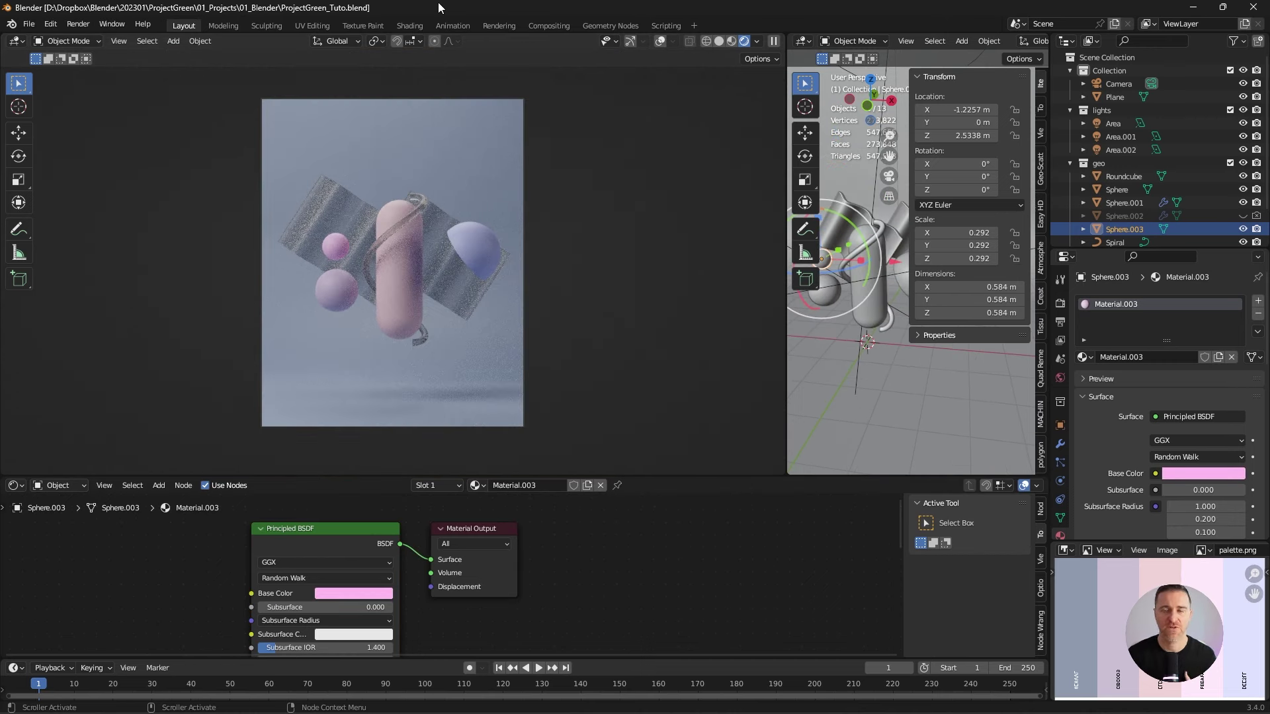
# - Scale one wavy glass sheet to 1.321 and center it behind the capsule, lowering it about 0.39 m
pyautogui.click(431, 259)
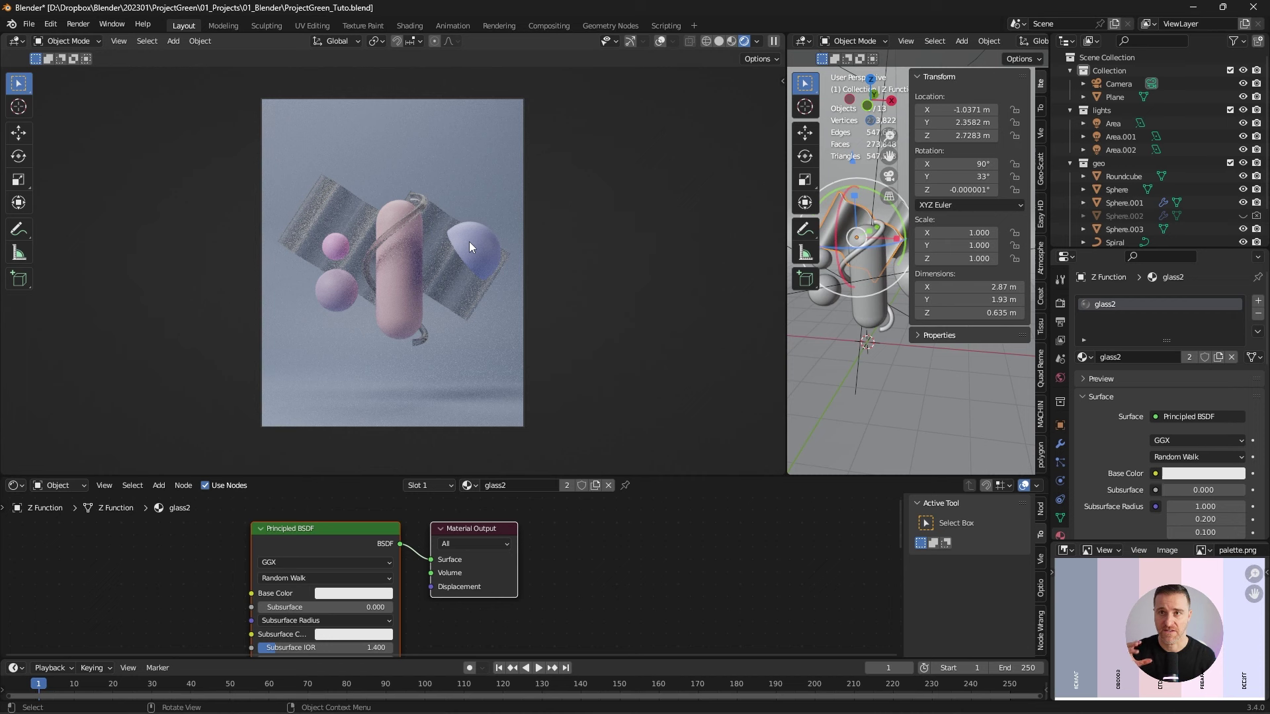
pyautogui.scroll(5, 470, 246)
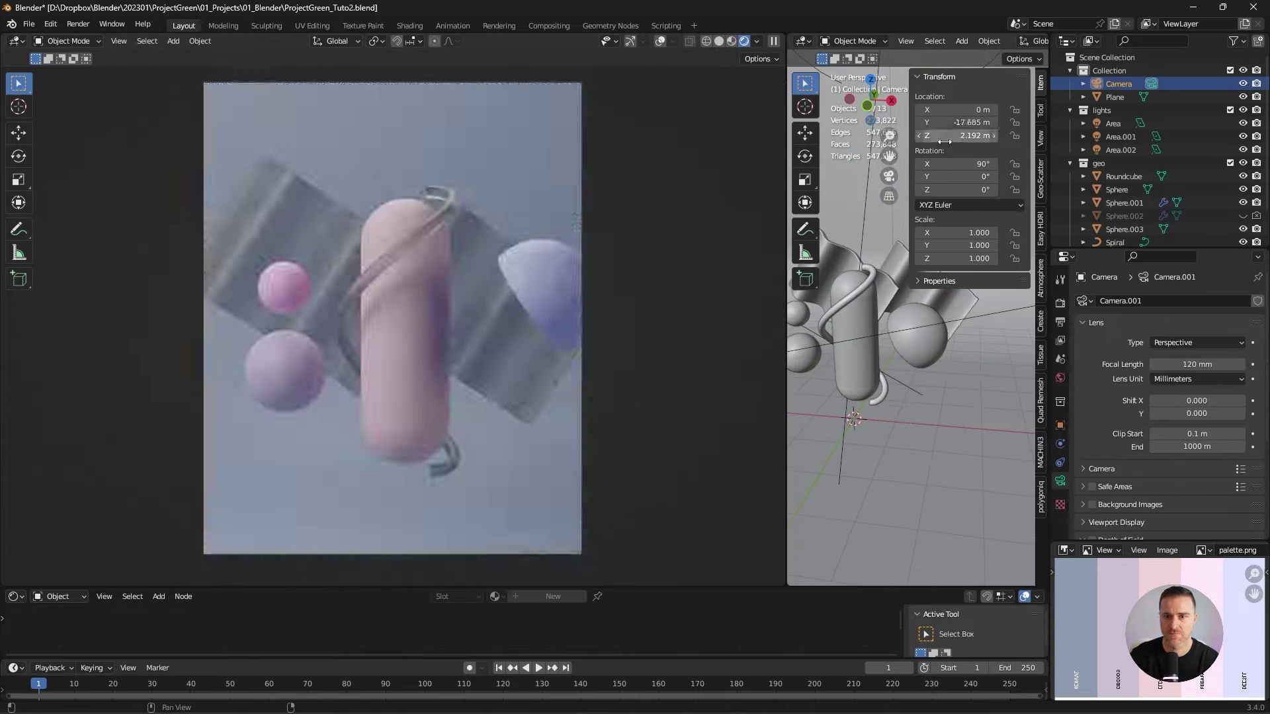
pyautogui.press('s')
pyautogui.press('g')
pyautogui.click(801, 143)
pyautogui.scroll(-5, 1165, 396)
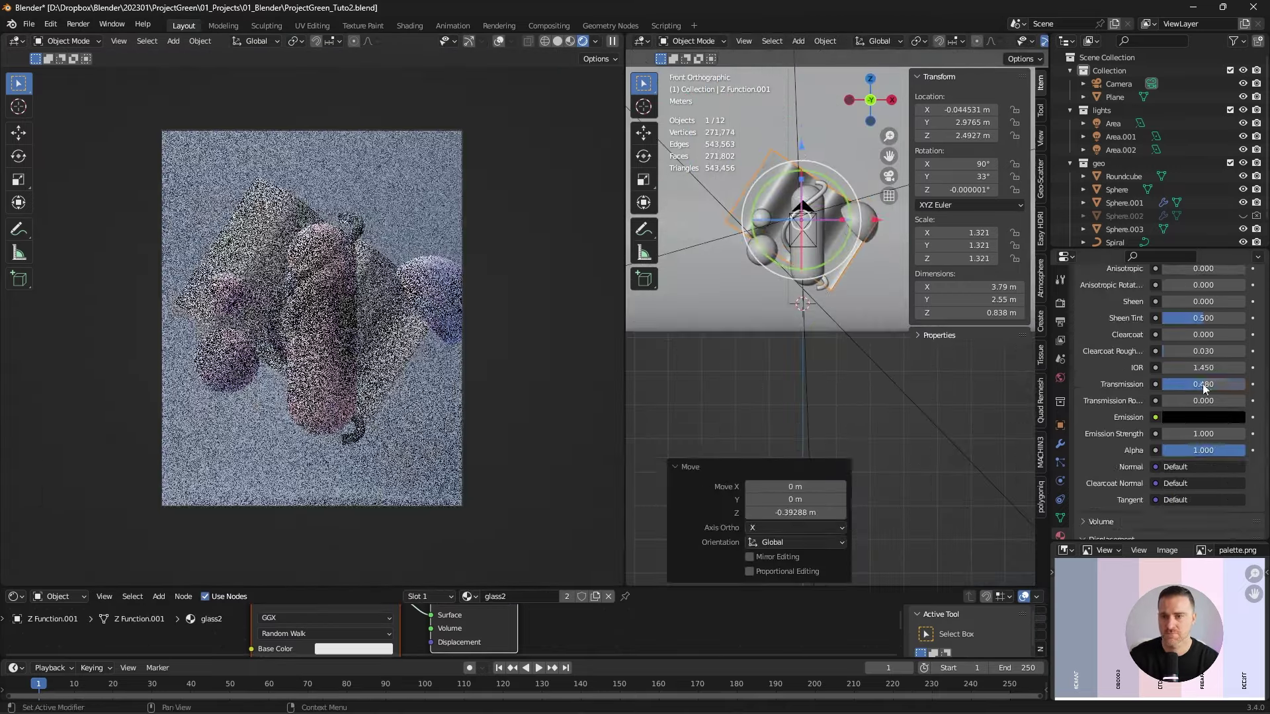
pyautogui.keyDown('alt'); pyautogui.moveTo(760, 291); pyautogui.dragTo(741, 307, button='middle'); pyautogui.keyUp('alt')
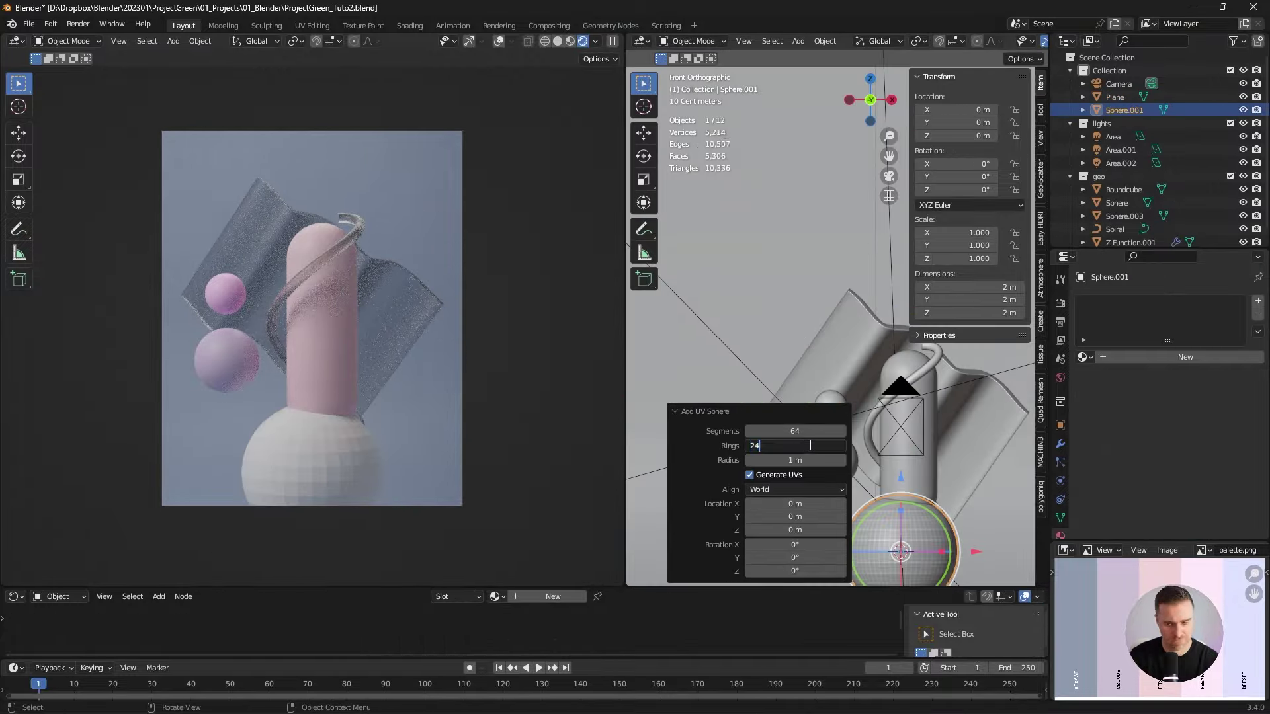
# - Add a cube as a cutter to slice the new UV sphere into a vertical half beside the capsule
pyautogui.hotkey('shift', 'a')
pyautogui.moveTo(807, 401)
pyautogui.click(897, 108)
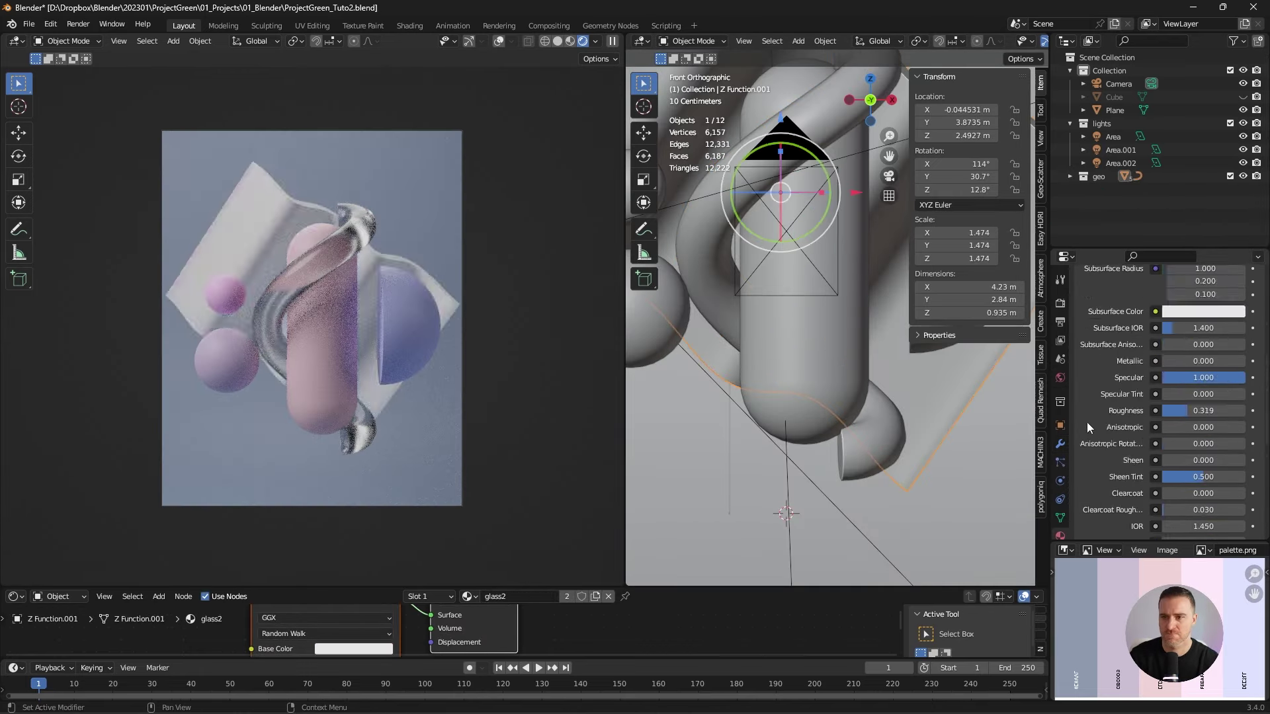
# - Raise the Transmission of the wavy sheet's glass2 material to make the sheet transparent
pyautogui.scroll(-4, 1086, 422)
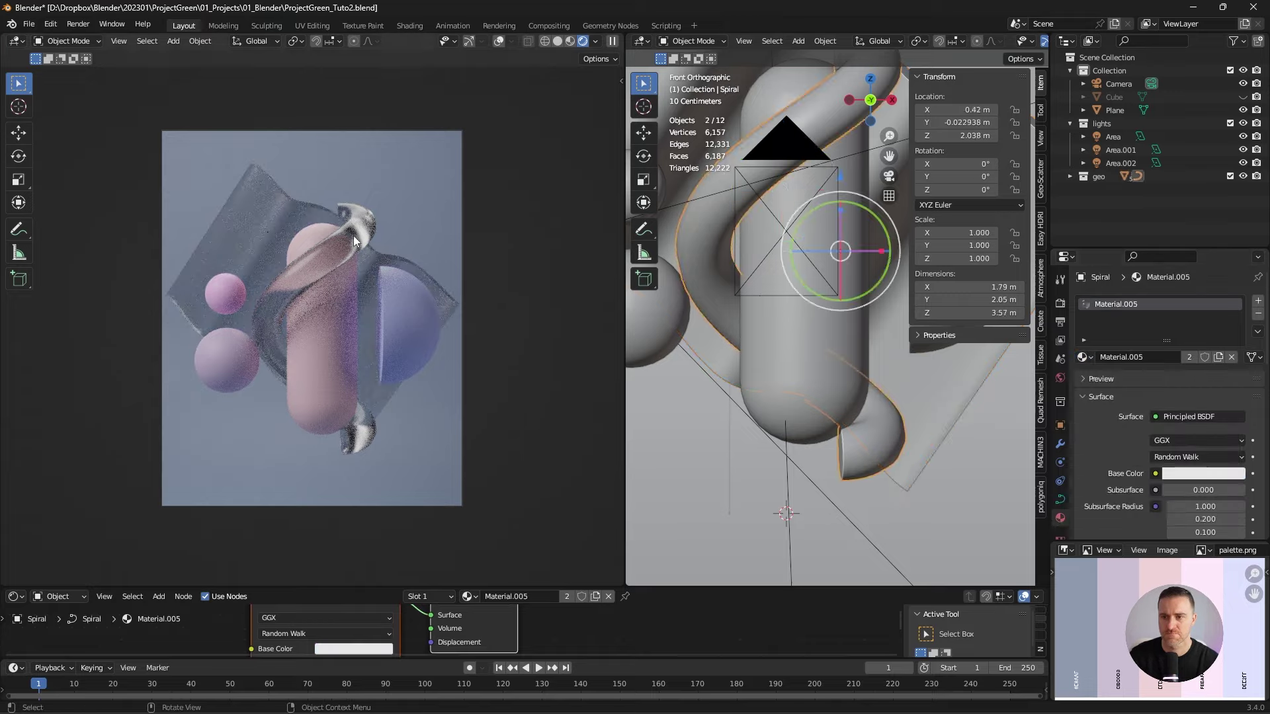